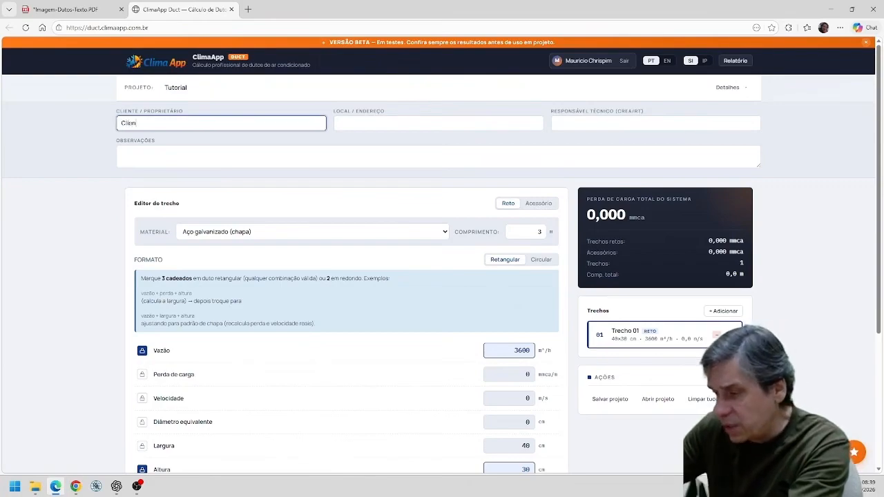
Fill in the project details with client "Cliente", location "Rio" and technical manager "CREA".
{"action": "left_click", "coordinate": [373, 123]}
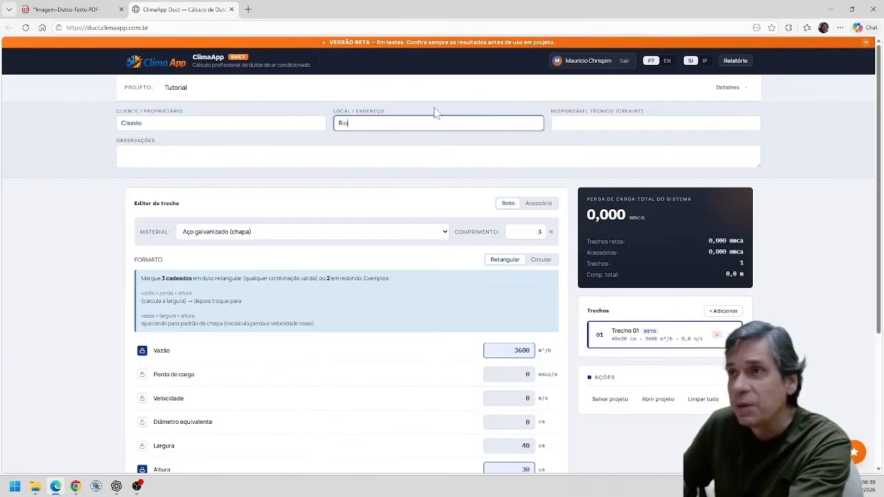
{"action": "left_click", "coordinate": [559, 125]}
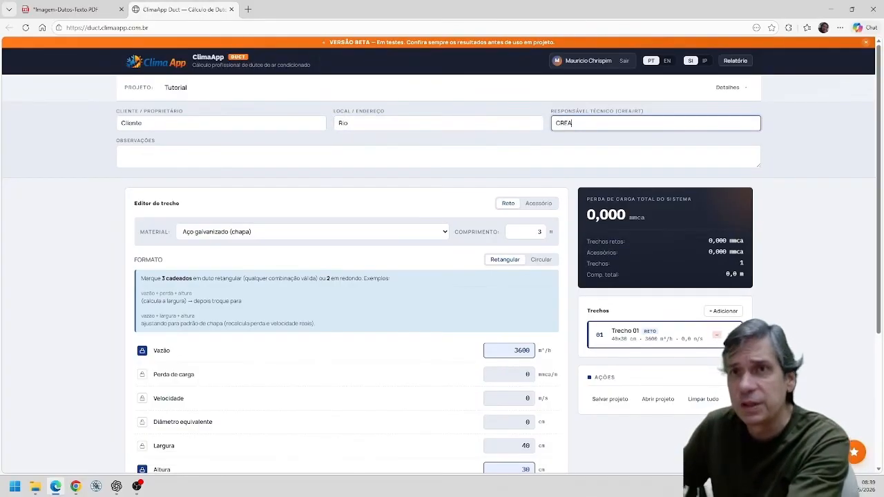
{"action": "key", "text": "Tab"}
Choose Aço galvanizado (chapa) as the duct material of section 01.
{"action": "scroll", "coordinate": [375, 197], "scroll_direction": "down", "scroll_amount": 1}
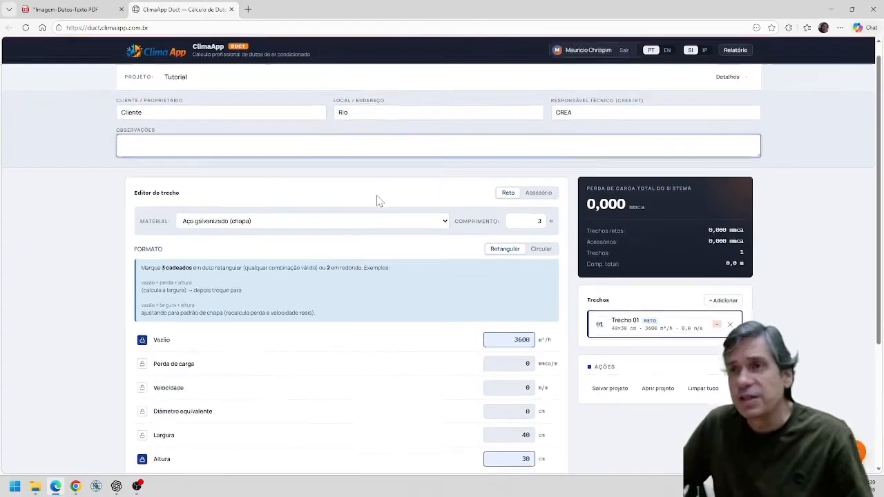
{"action": "left_click", "coordinate": [444, 187]}
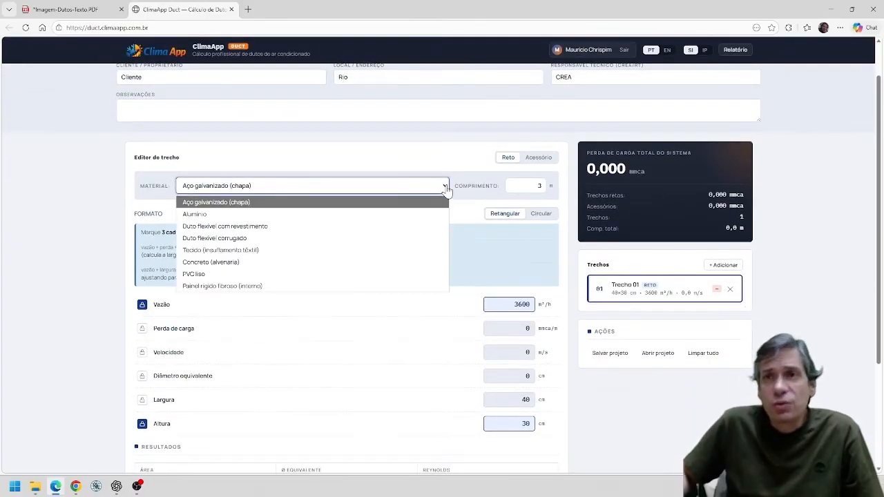
{"action": "left_click", "coordinate": [245, 208]}
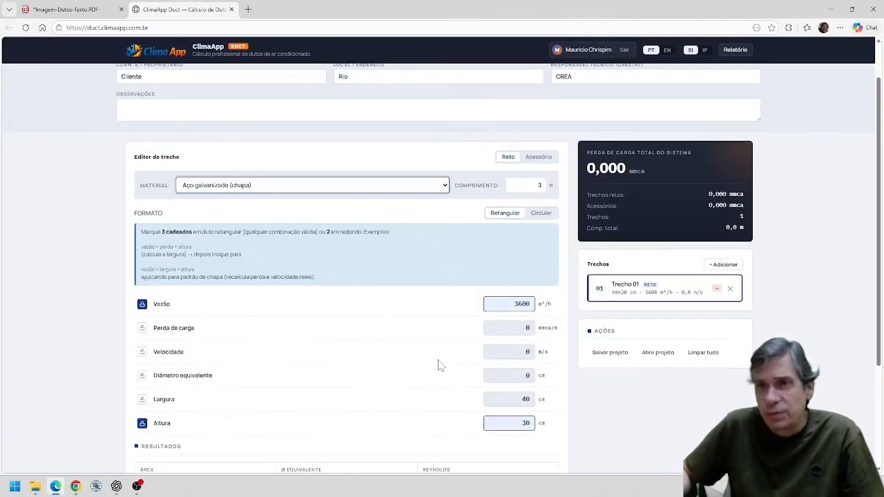
{"action": "scroll", "coordinate": [438, 364], "scroll_direction": "down", "scroll_amount": 2}
{"action": "scroll", "coordinate": [442, 364], "scroll_direction": "up", "scroll_amount": 1}
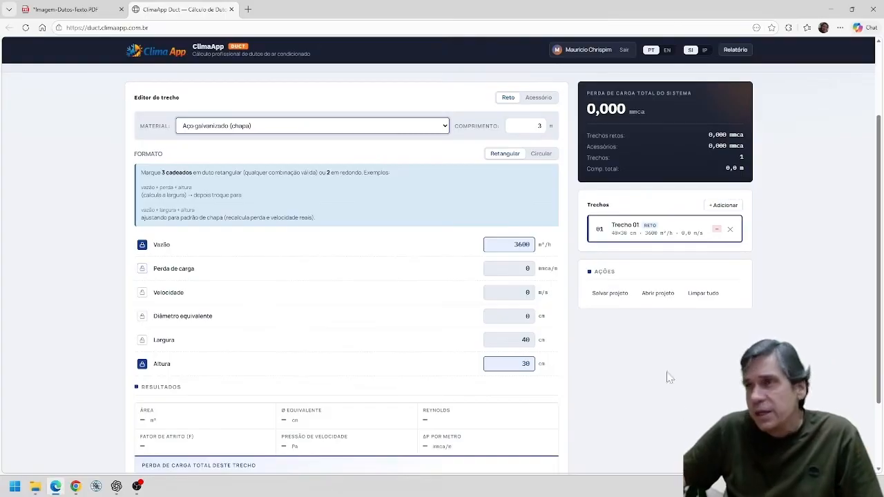
Consult the duct layout PDF and set the length of section 01 to 0,5 m.
{"action": "left_click", "coordinate": [83, 11]}
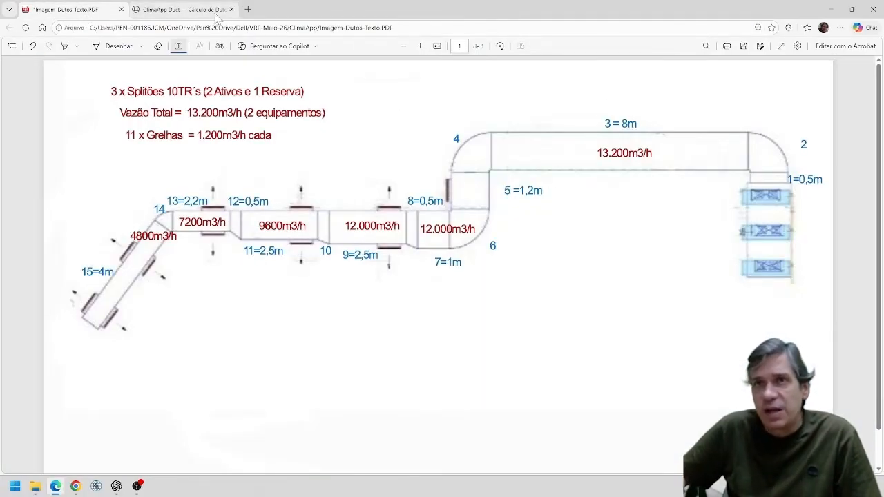
{"action": "left_click", "coordinate": [183, 9]}
{"action": "left_click", "coordinate": [346, 123]}
{"action": "key", "text": "Tab"}
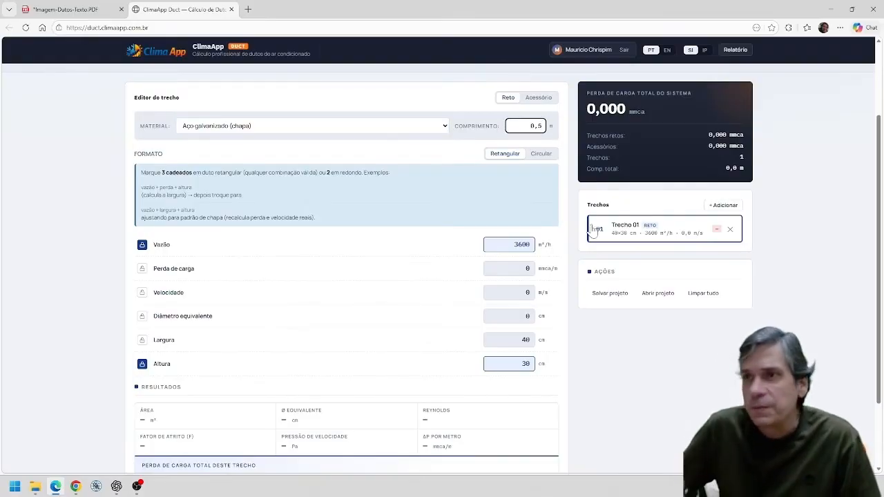
Recheck the total airflow in the duct layout PDF and set section 01's flow rate to 13200 m³/h.
{"action": "left_click", "coordinate": [103, 9]}
{"action": "left_click", "coordinate": [174, 10]}
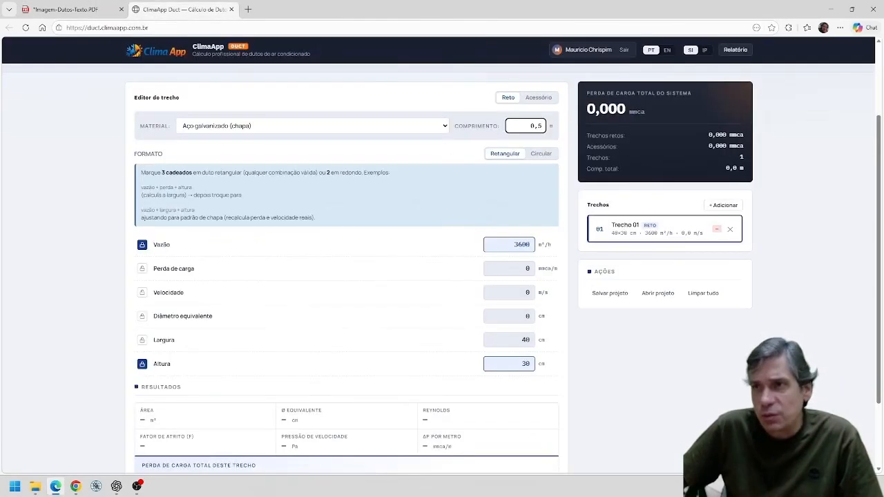
{"action": "left_click", "coordinate": [485, 245]}
{"action": "type", "text": "13200"}
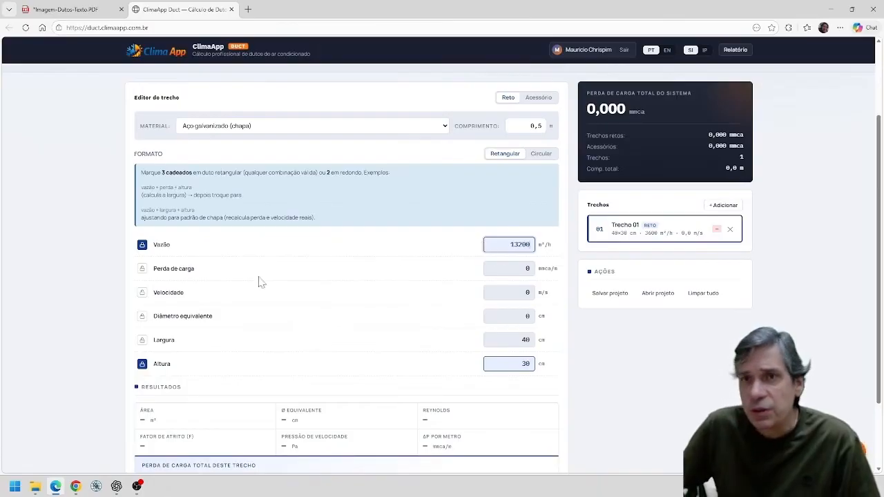
Lock section 01's pressure loss at 0,1 mmca/m and set the duct height to 40 cm.
{"action": "left_click", "coordinate": [143, 270]}
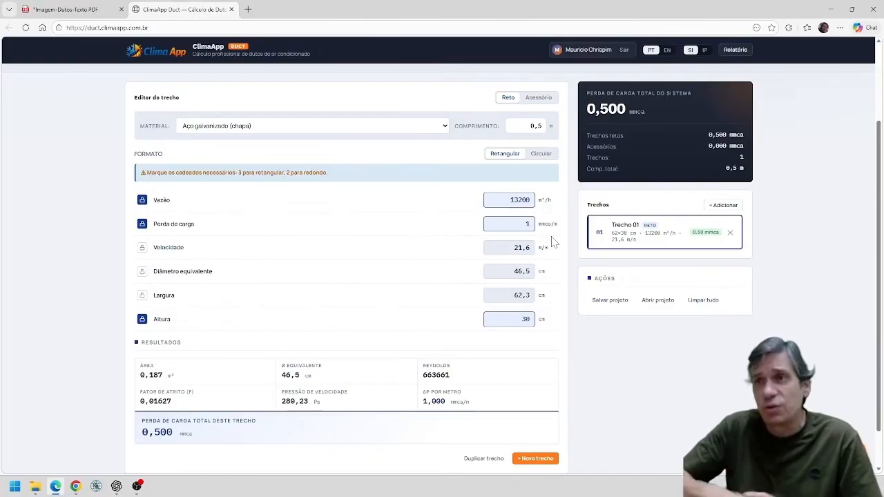
{"action": "left_click", "coordinate": [527, 224]}
{"action": "type", "text": "0,1"}
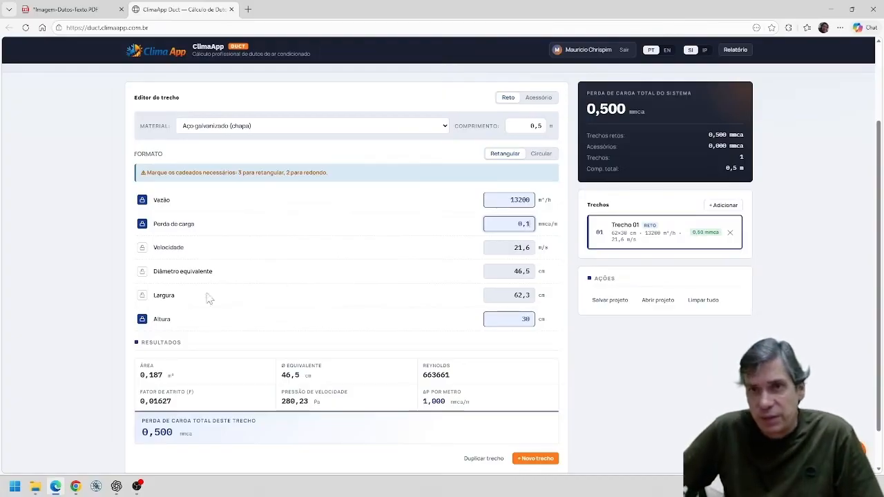
{"action": "double_click", "coordinate": [525, 320]}
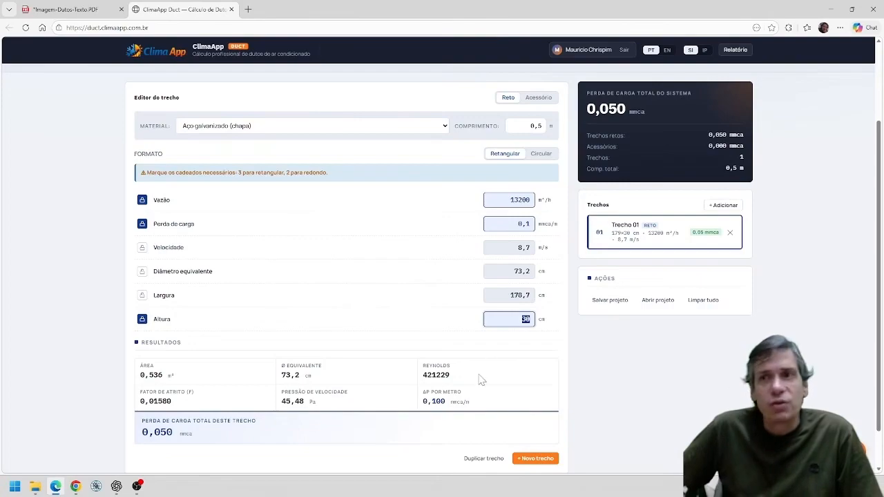
{"action": "type", "text": "4"}
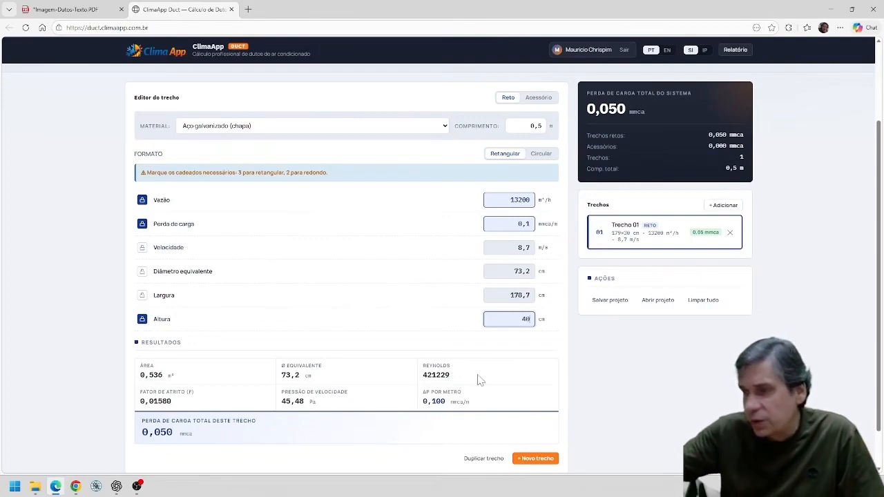
{"action": "type", "text": "0"}
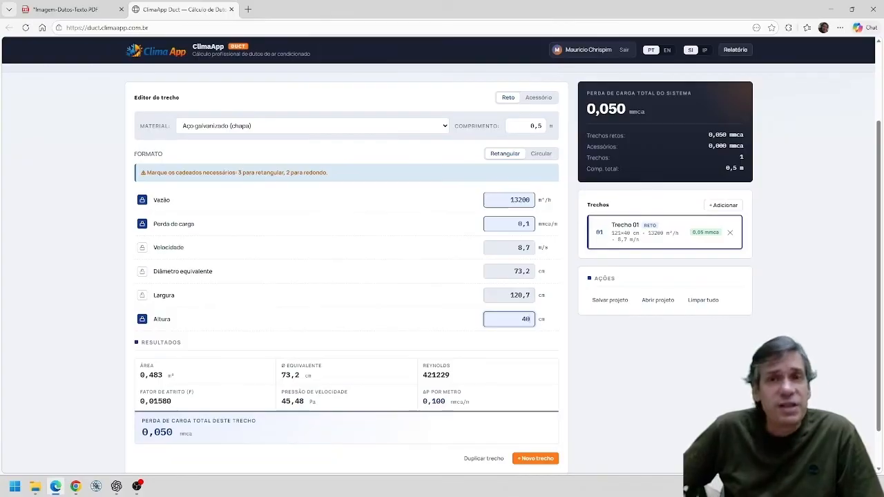
Unlock section 01's pressure loss and lock the duct width instead, rounded to 120 cm.
{"action": "left_click", "coordinate": [142, 224]}
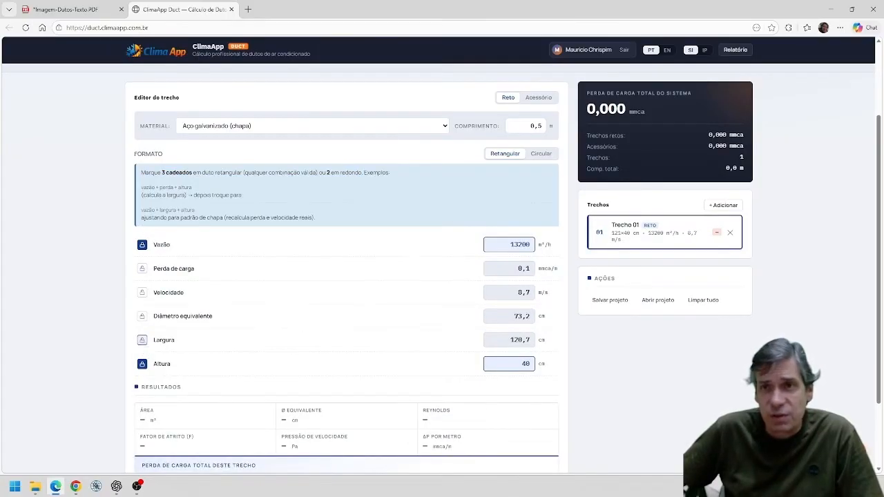
{"action": "left_click", "coordinate": [142, 340]}
{"action": "left_click", "coordinate": [529, 297]}
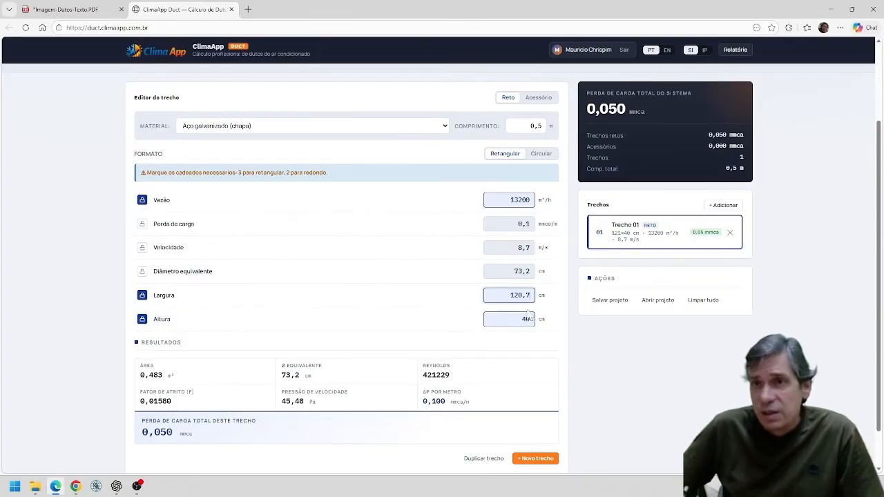
{"action": "key", "text": "BackSpace"}
{"action": "key", "text": "BackSpace"}
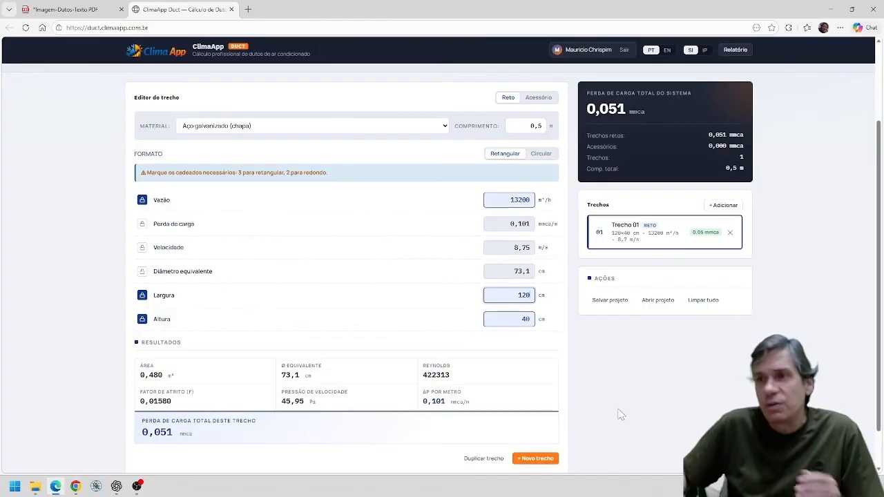
{"action": "scroll", "coordinate": [606, 413], "scroll_direction": "down", "scroll_amount": 1}
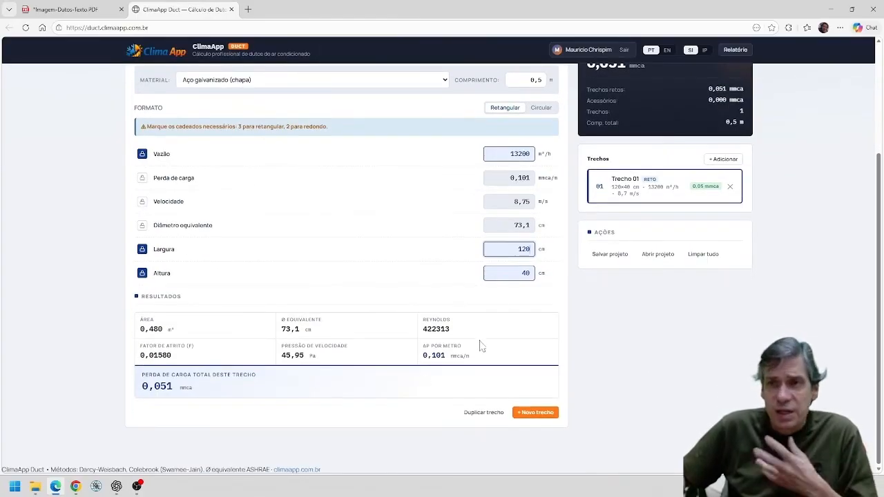
{"action": "scroll", "coordinate": [505, 306], "scroll_direction": "up", "scroll_amount": 2}
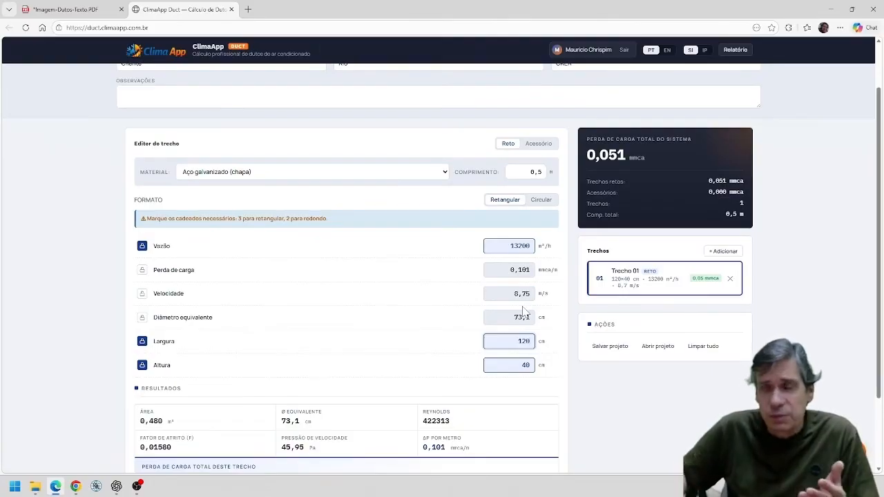
{"action": "scroll", "coordinate": [525, 312], "scroll_direction": "down", "scroll_amount": 2}
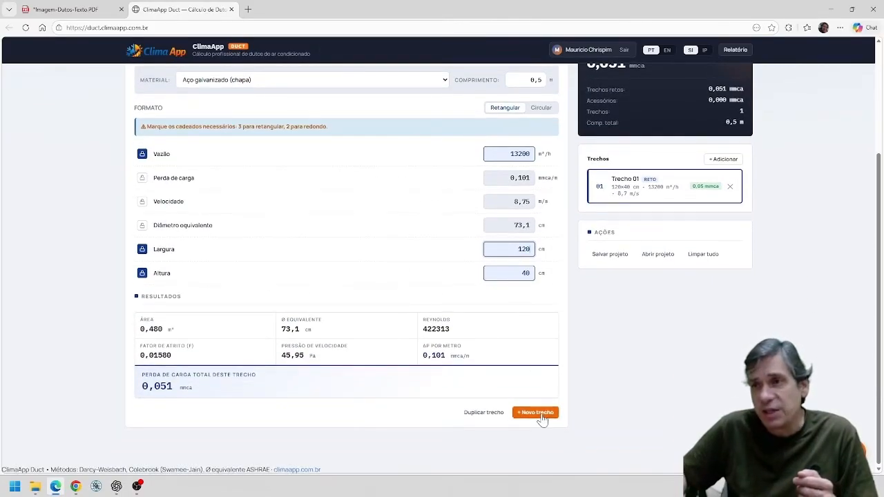
Add item 02 after checking the layout PDF and make it a fitting of type Curva 90° lisa, R/D=1,5.
{"action": "left_click", "coordinate": [543, 414]}
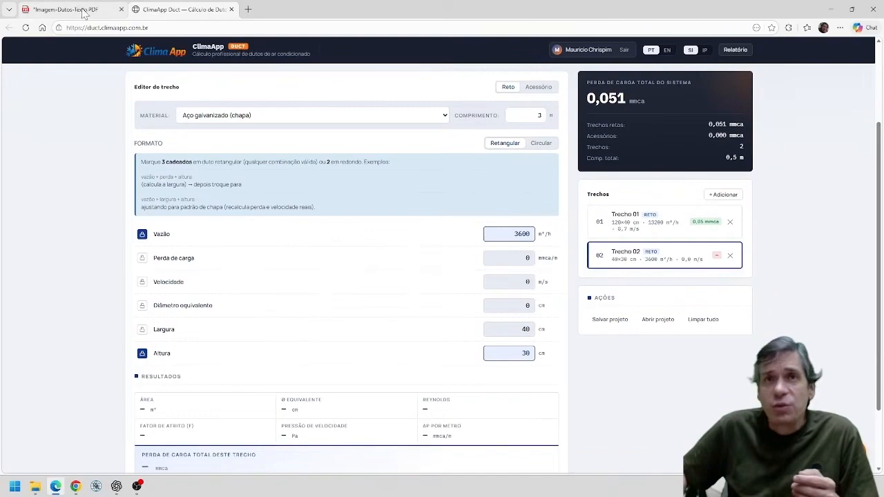
{"action": "left_click", "coordinate": [83, 11]}
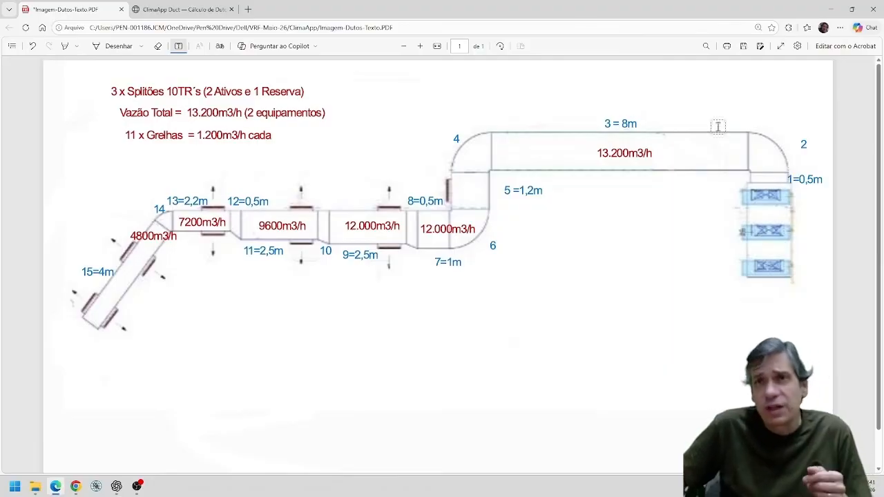
{"action": "left_click", "coordinate": [169, 10]}
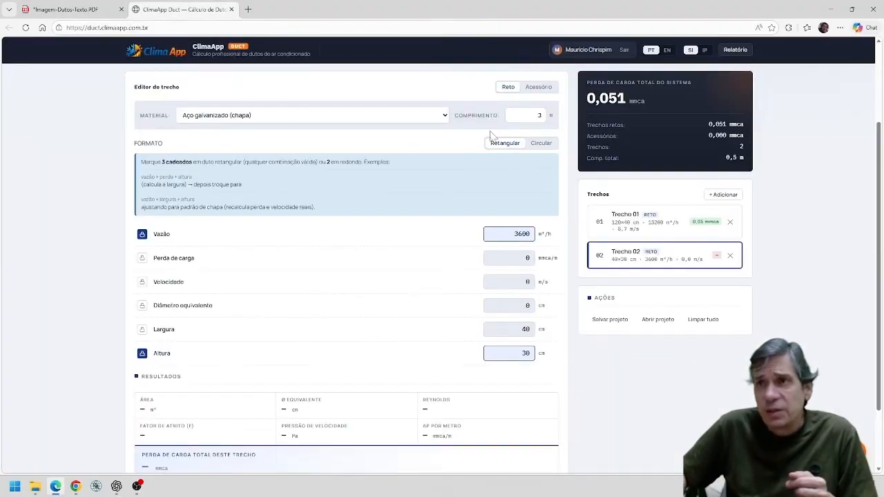
{"action": "scroll", "coordinate": [546, 97], "scroll_direction": "up", "scroll_amount": 2}
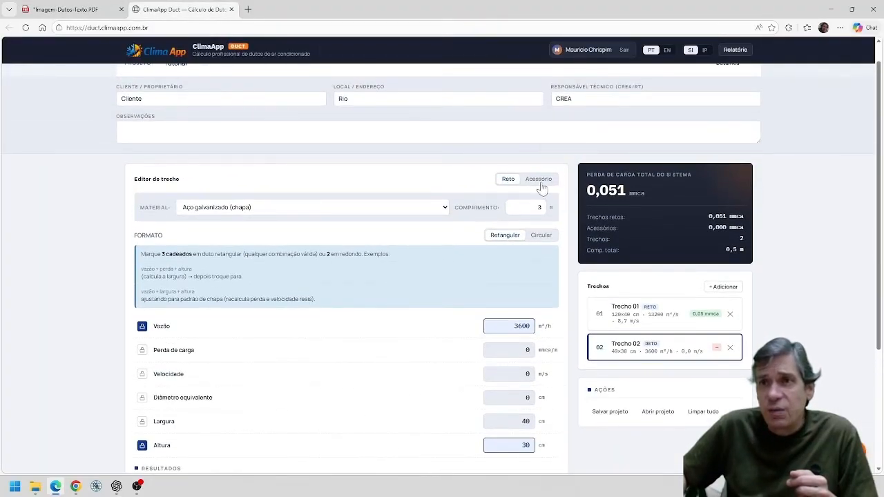
{"action": "left_click", "coordinate": [541, 180]}
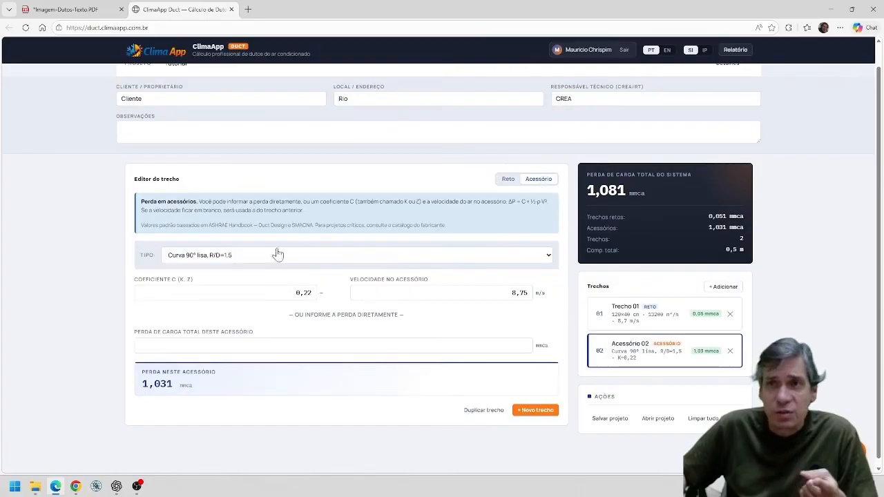
{"action": "left_click", "coordinate": [546, 257]}
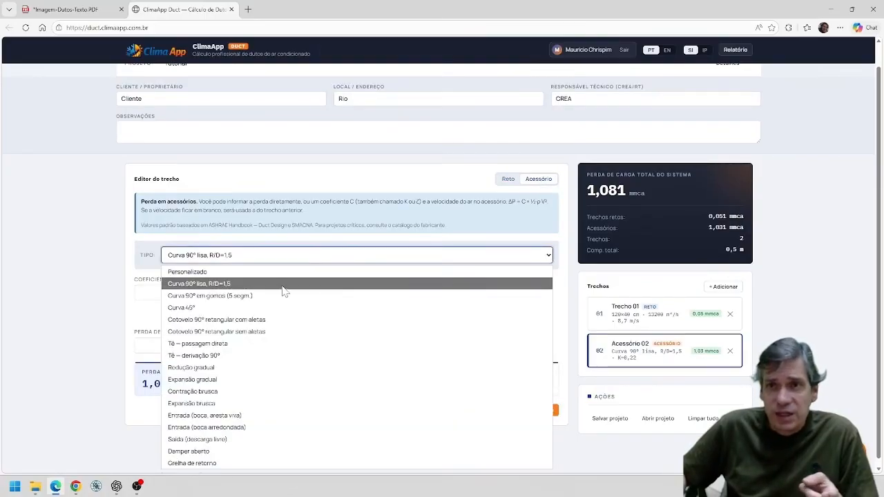
{"action": "left_click", "coordinate": [249, 286]}
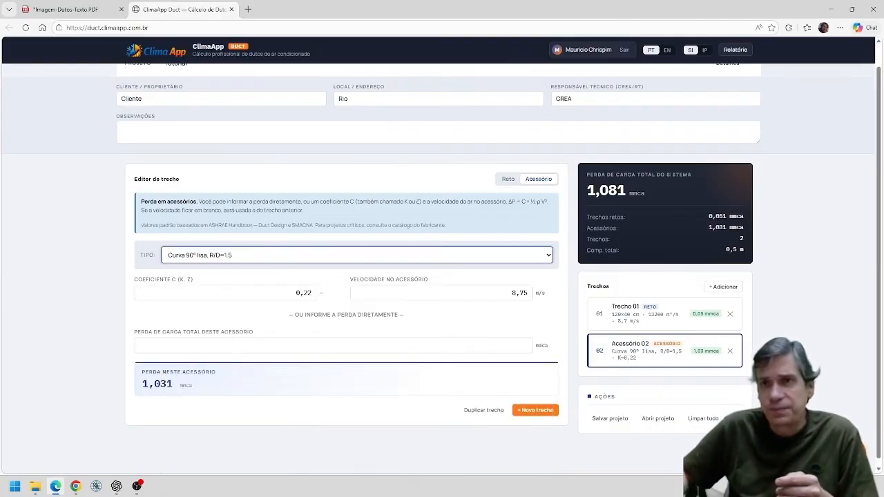
Add straight section 03 and set its length to 8 m as given in the duct layout PDF.
{"action": "left_click", "coordinate": [535, 411]}
{"action": "left_click", "coordinate": [77, 11]}
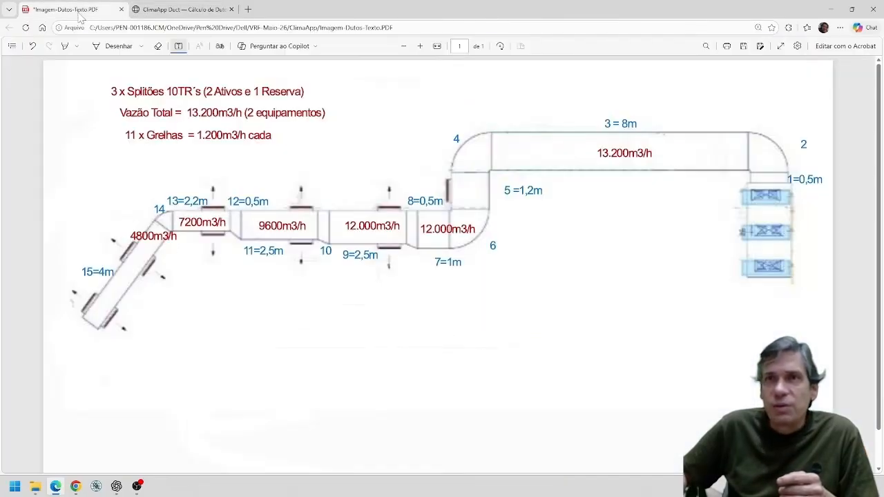
{"action": "left_click", "coordinate": [634, 124]}
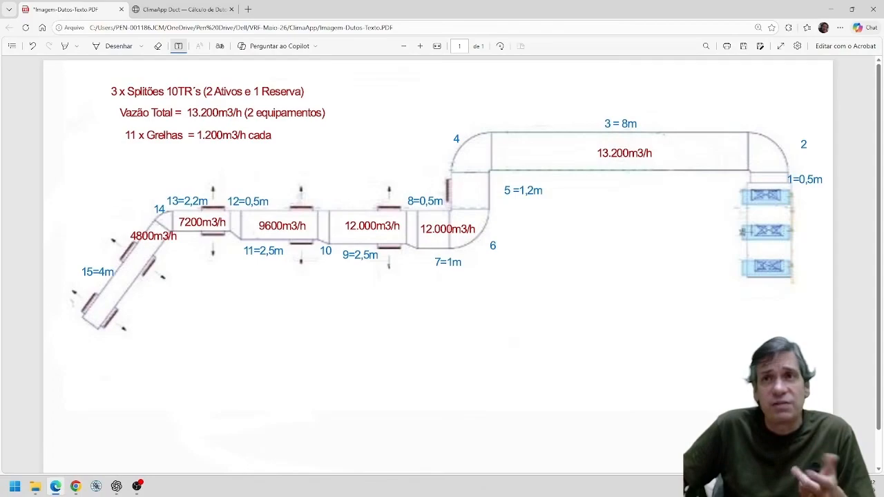
{"action": "left_click", "coordinate": [211, 12]}
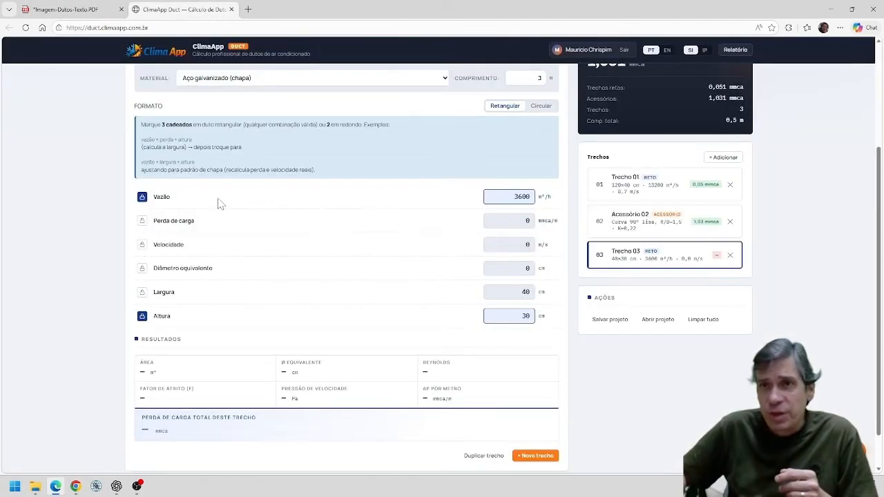
{"action": "left_click", "coordinate": [69, 9]}
{"action": "left_click", "coordinate": [218, 11]}
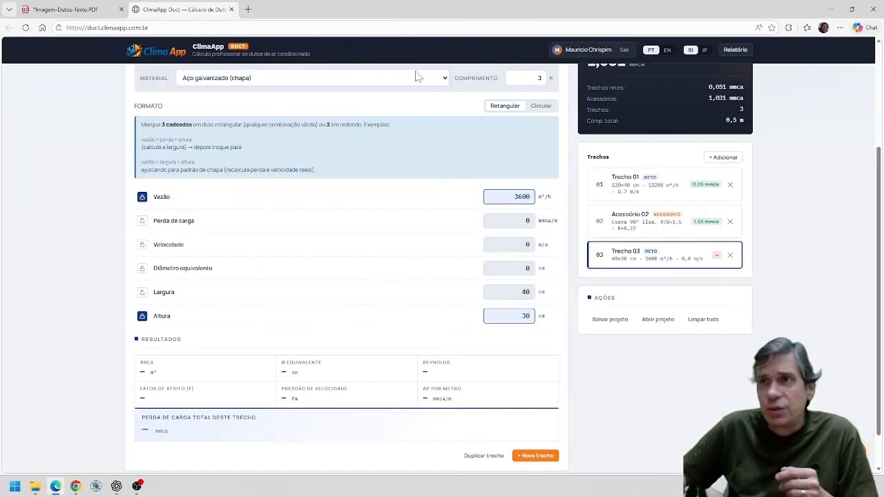
{"action": "left_click", "coordinate": [540, 78]}
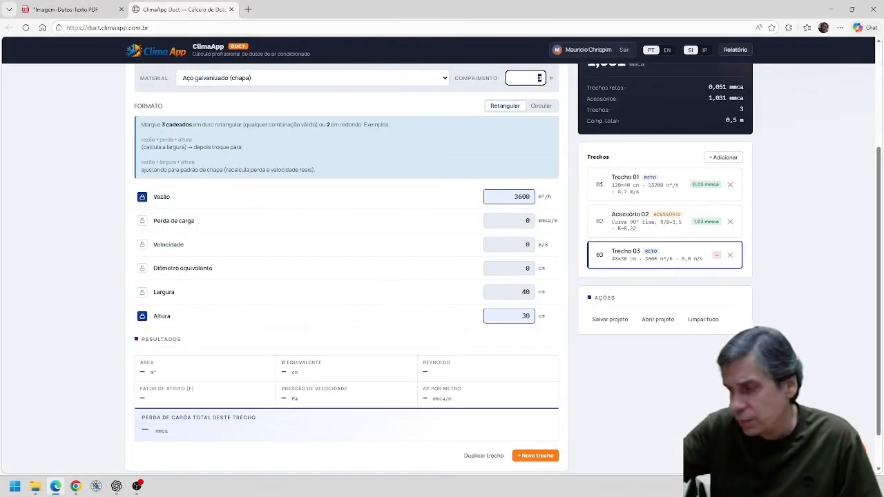
Set section 03's flow rate to 13200 m³/h and lock its width at 120 cm.
{"action": "left_click", "coordinate": [525, 197]}
{"action": "key", "text": "ctrl+a"}
{"action": "type", "text": "1320"}
{"action": "left_click", "coordinate": [142, 292]}
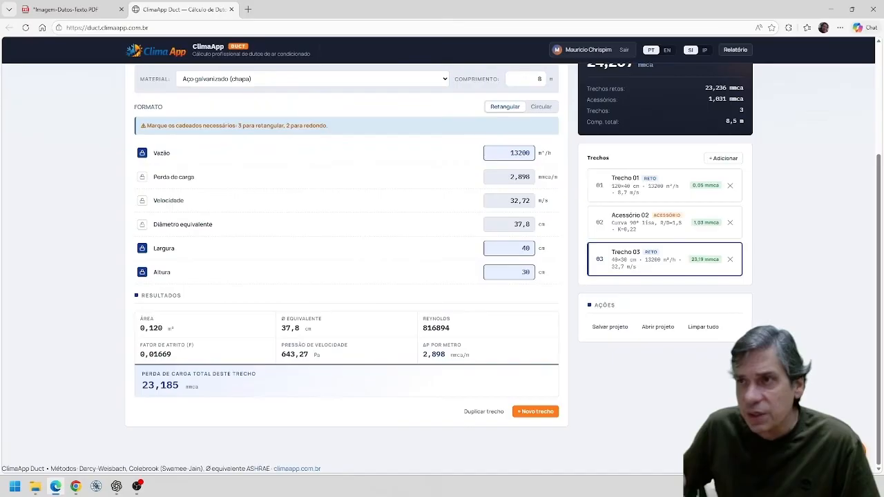
{"action": "key", "text": "Tab"}
{"action": "type", "text": "12"}
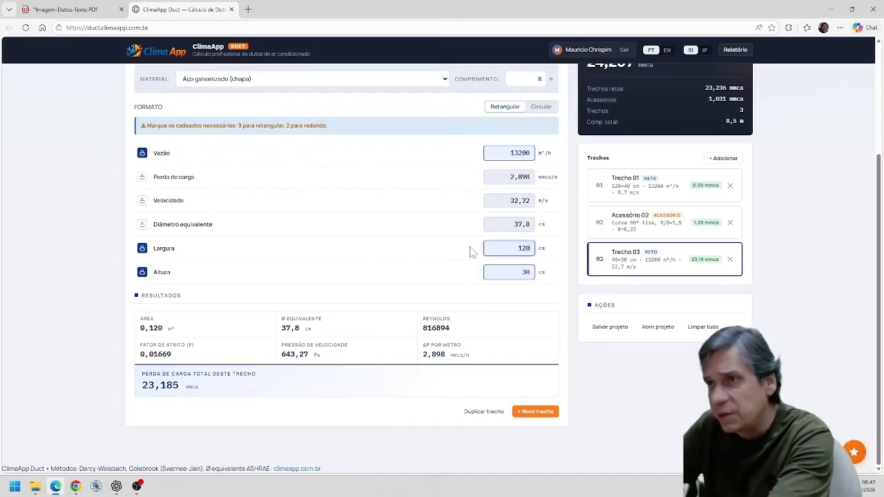
Set section 03's height to 40 cm and add item 04 to the duct run.
{"action": "key", "text": "Tab"}
{"action": "type", "text": "40"}
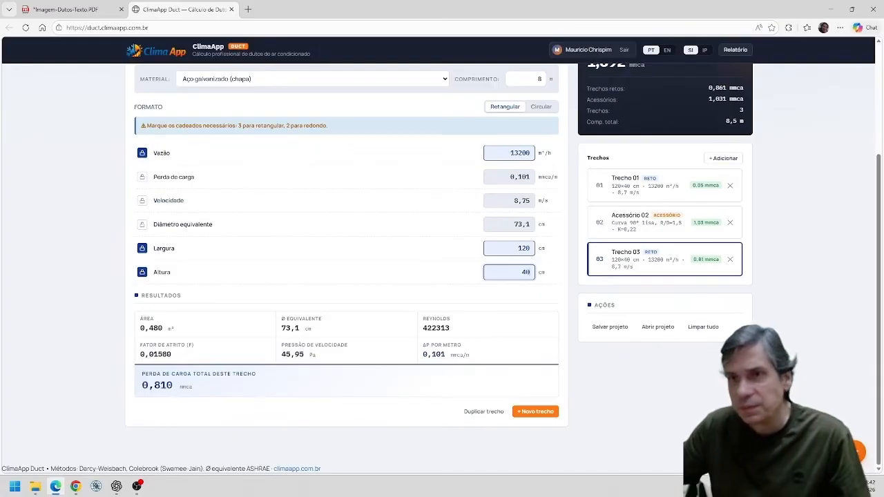
{"action": "left_click", "coordinate": [536, 412]}
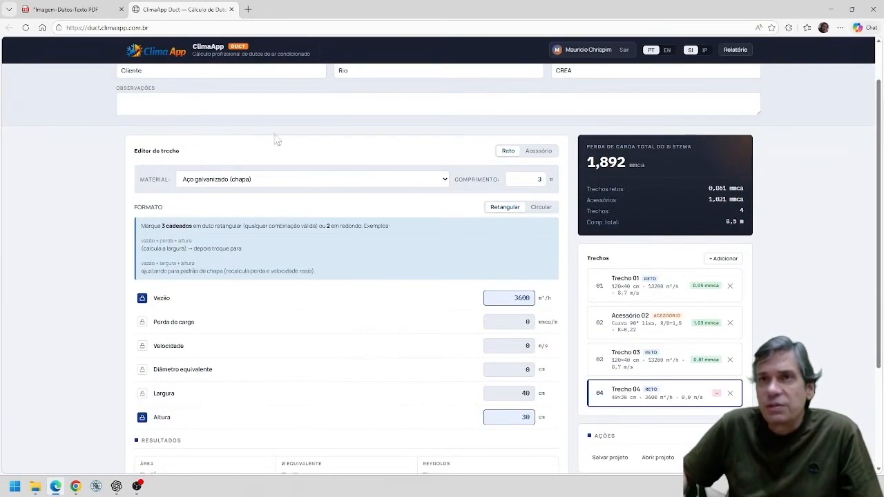
Annotate section 3 in the layout PDF with the duct size 120x40 beside its 13.200m3/h flow label.
{"action": "left_click", "coordinate": [76, 9]}
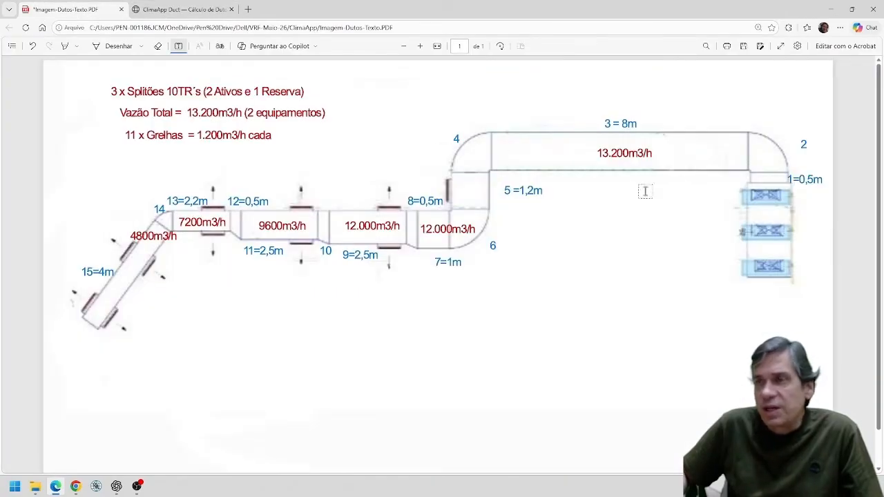
{"action": "left_click", "coordinate": [675, 154]}
{"action": "type", "text": "1"}
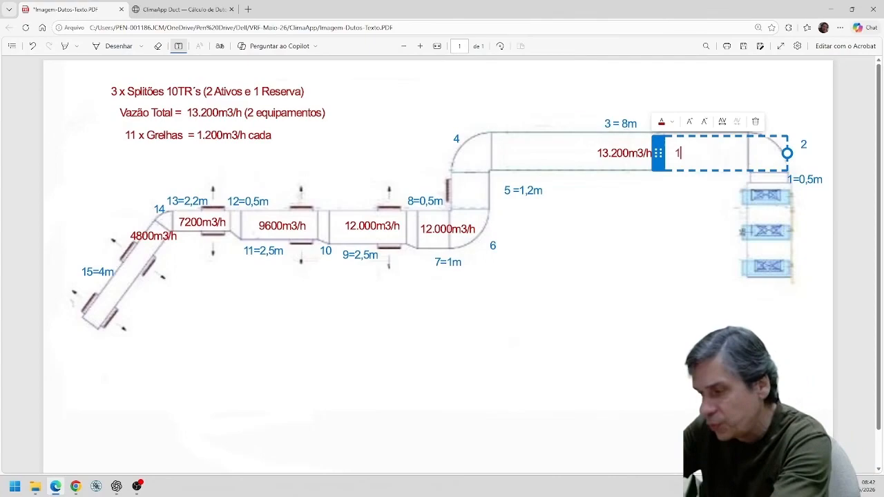
{"action": "type", "text": "20x40"}
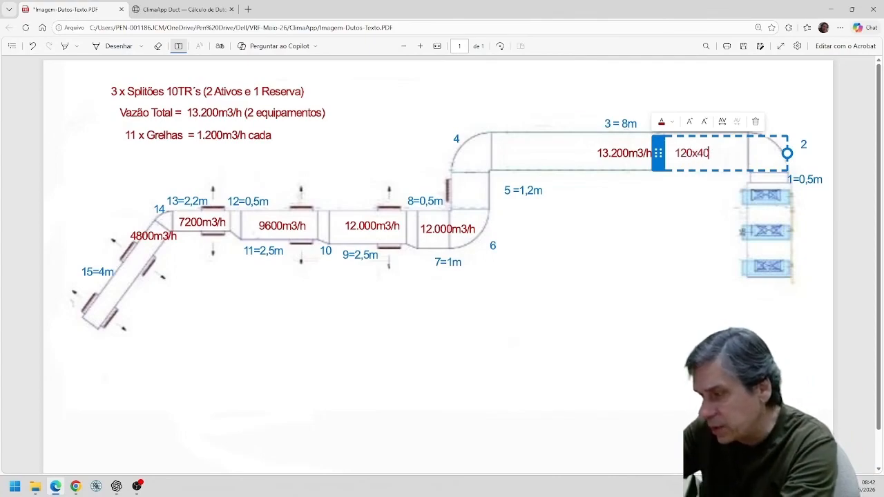
{"action": "left_click", "coordinate": [647, 313]}
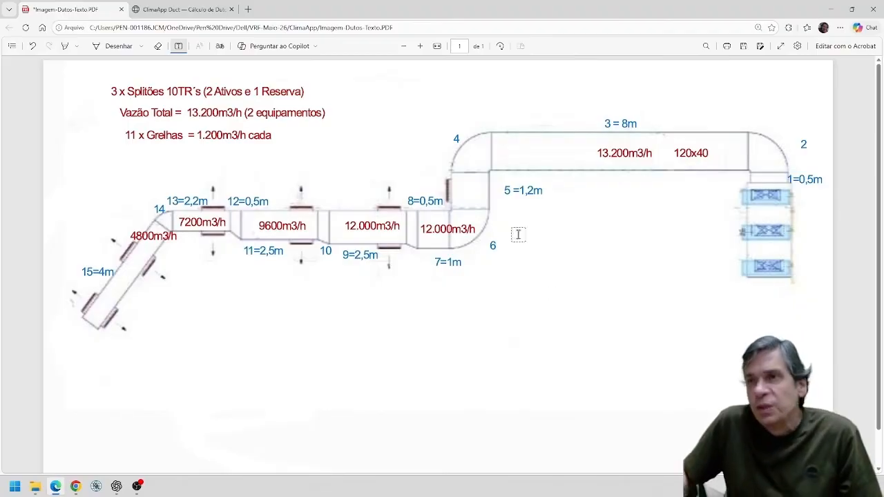
Back in the duct calculator, make item 04 a fitting of type Curva 90° lisa, R/D=1,5.
{"action": "left_click", "coordinate": [185, 9]}
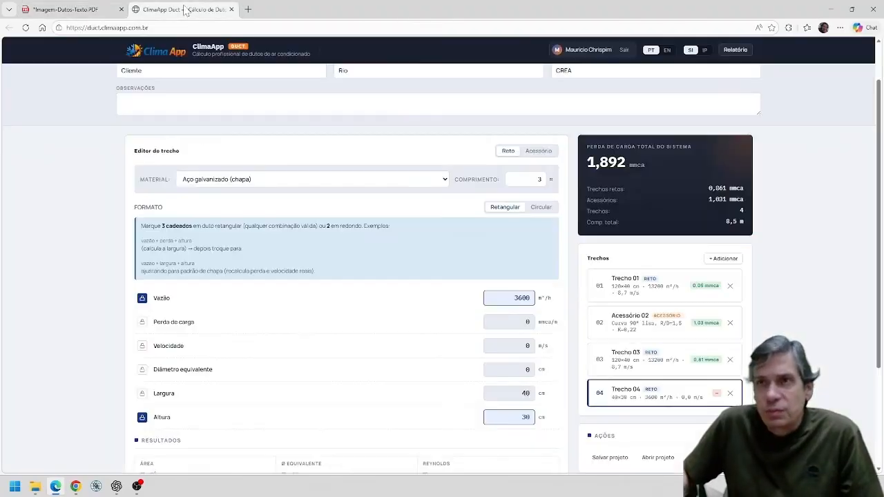
{"action": "scroll", "coordinate": [569, 336], "scroll_direction": "down", "scroll_amount": 1}
{"action": "scroll", "coordinate": [474, 223], "scroll_direction": "up", "scroll_amount": 2}
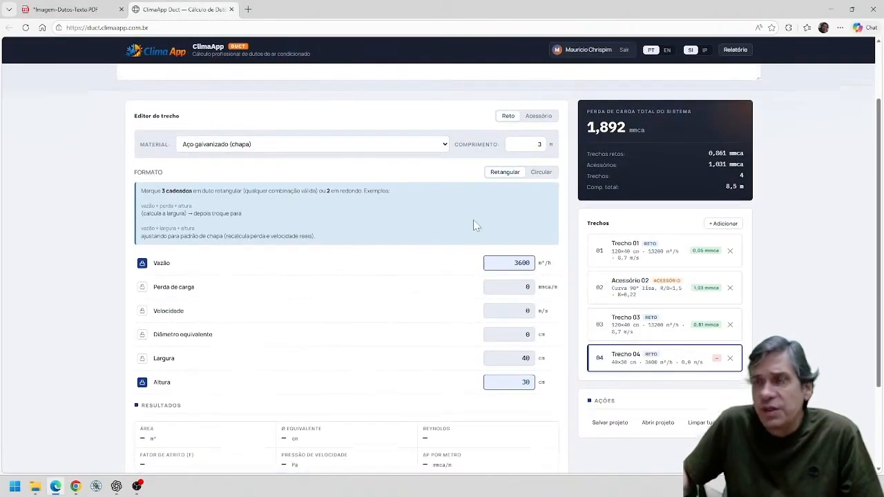
{"action": "left_click", "coordinate": [536, 198]}
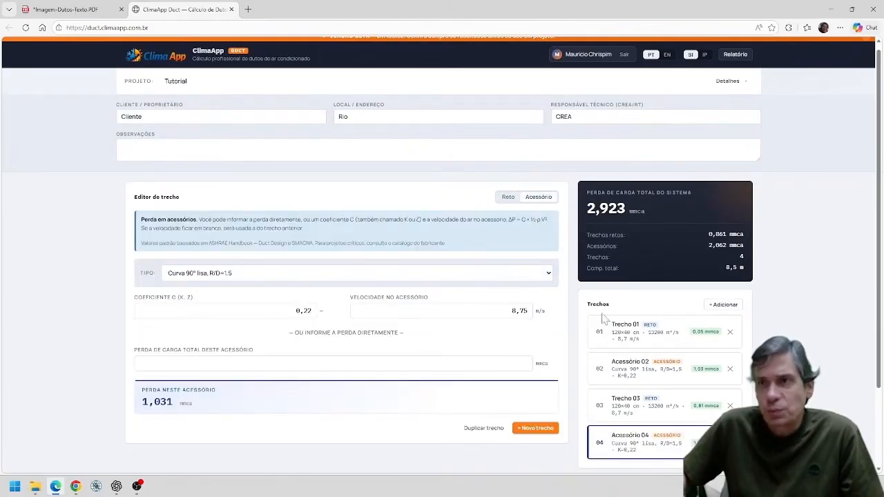
Add straight section 05 and set its length to 1,2 m as given in the layout PDF.
{"action": "left_click", "coordinate": [553, 427]}
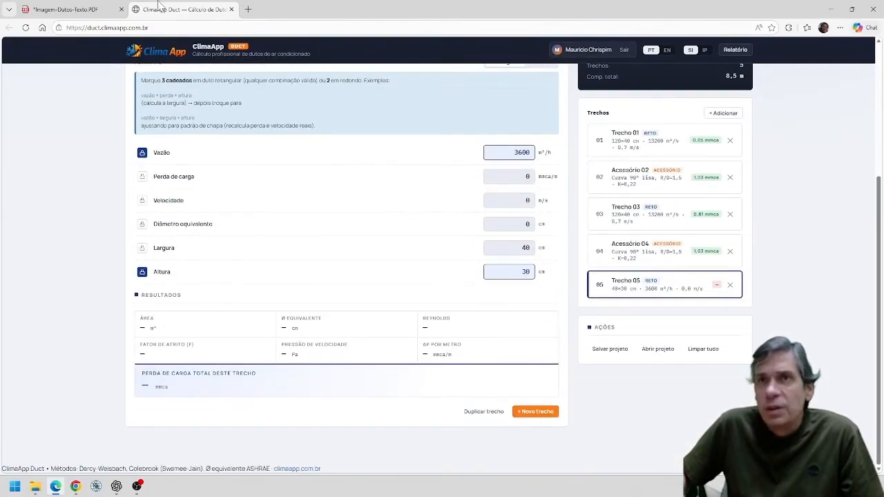
{"action": "left_click", "coordinate": [89, 14]}
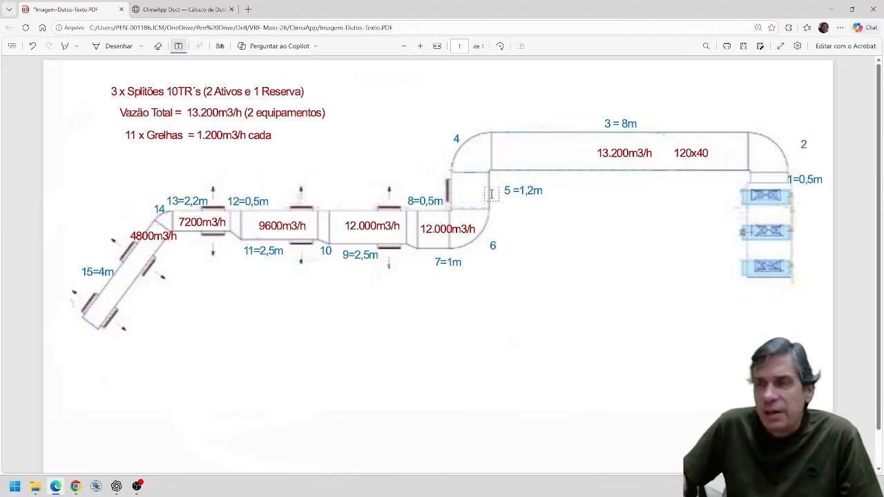
{"action": "left_click", "coordinate": [178, 13]}
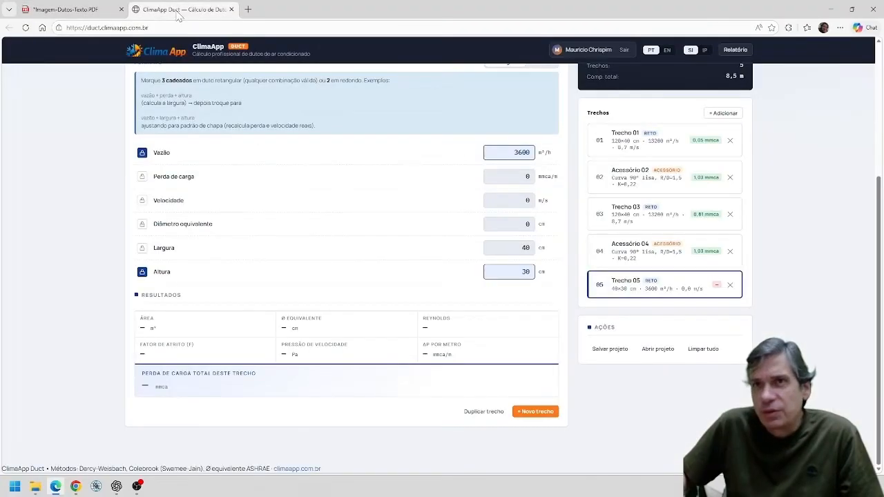
{"action": "scroll", "coordinate": [486, 252], "scroll_direction": "up", "scroll_amount": 1}
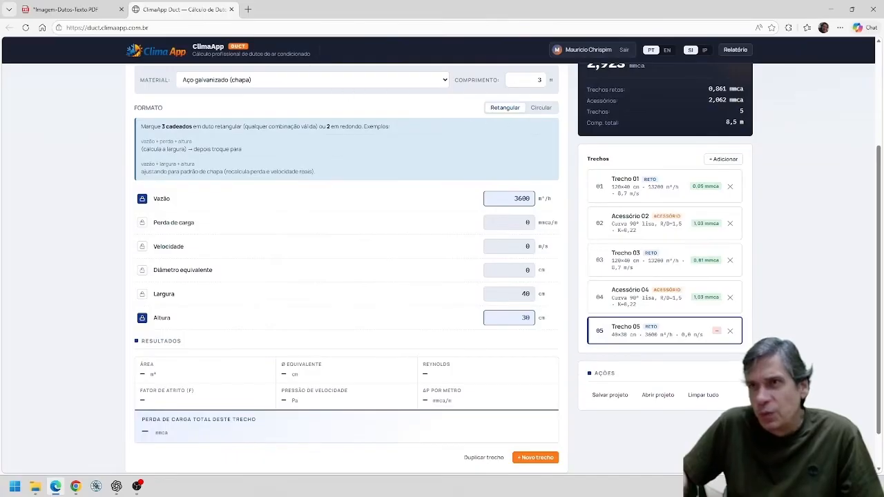
{"action": "double_click", "coordinate": [539, 80]}
{"action": "type", "text": "1"}
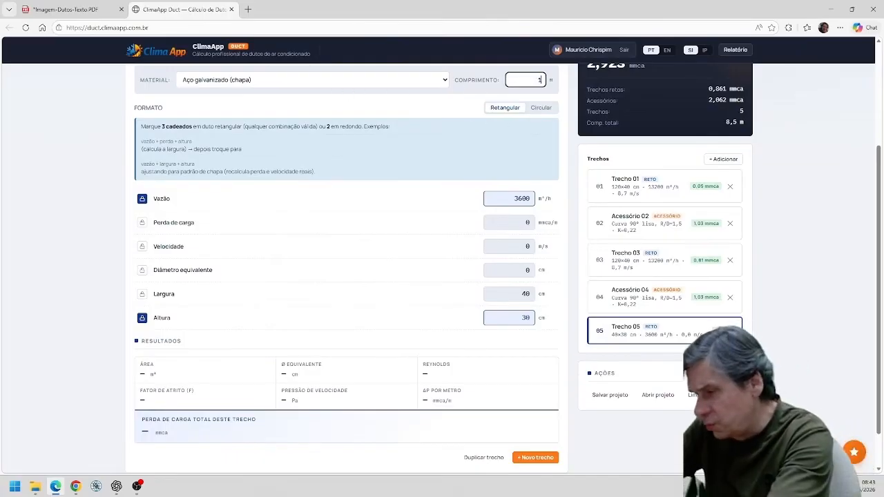
Set section 05's flow rate to 13200 m³/h, lock its width at 120 cm and set its height to 40 cm.
{"action": "double_click", "coordinate": [484, 200]}
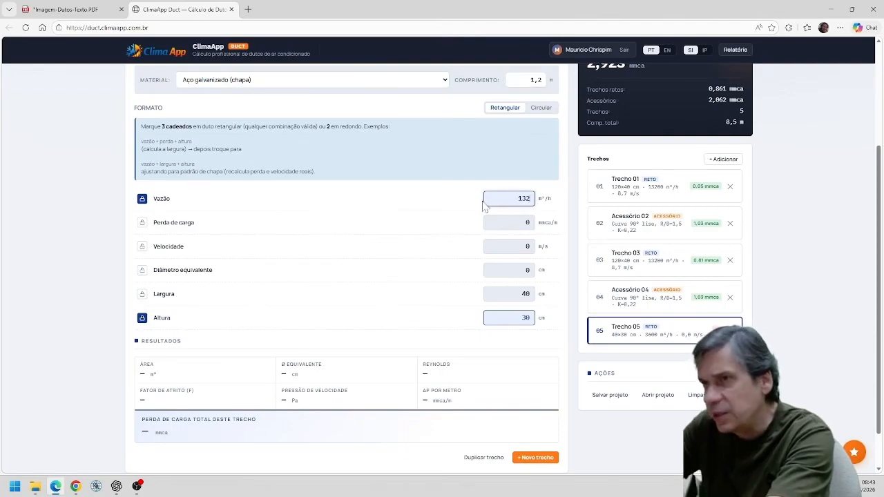
{"action": "left_click", "coordinate": [142, 294]}
{"action": "double_click", "coordinate": [474, 250]}
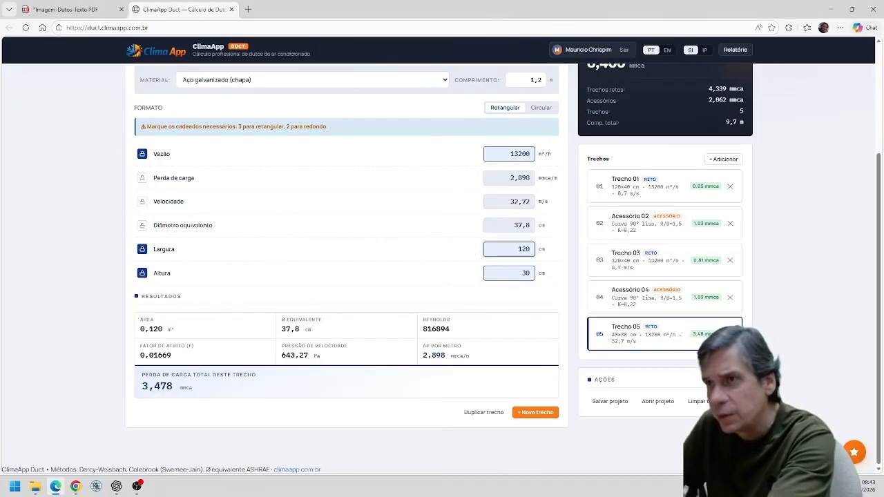
{"action": "double_click", "coordinate": [485, 277]}
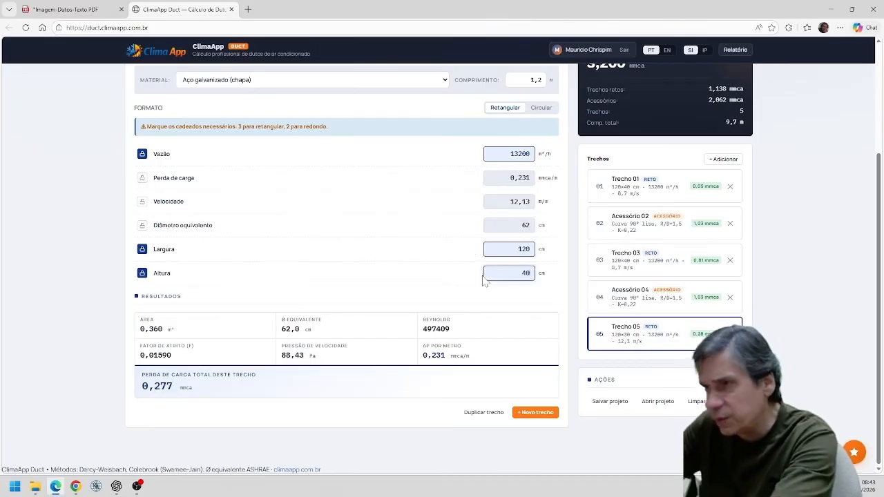
{"action": "type", "text": "40"}
{"action": "key", "text": "Return"}
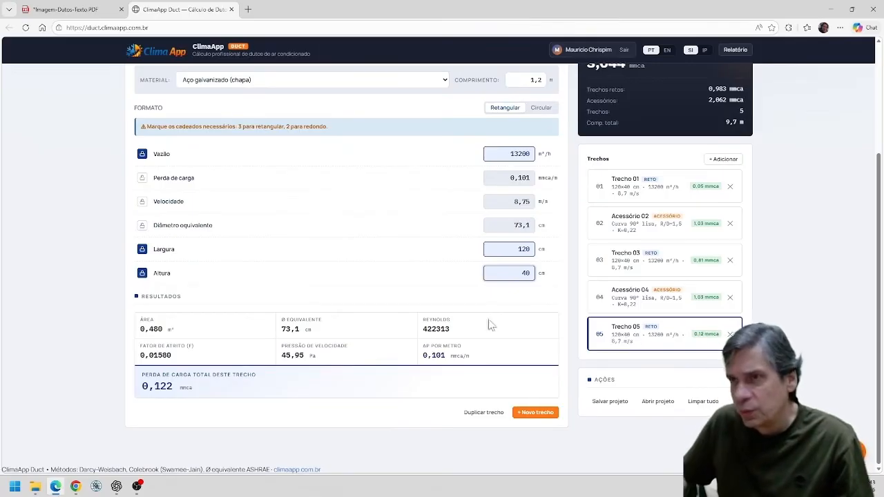
Add item 06 after checking the layout PDF and make it a fitting of type Curva 90° lisa, R/D=1,5.
{"action": "left_click", "coordinate": [546, 414]}
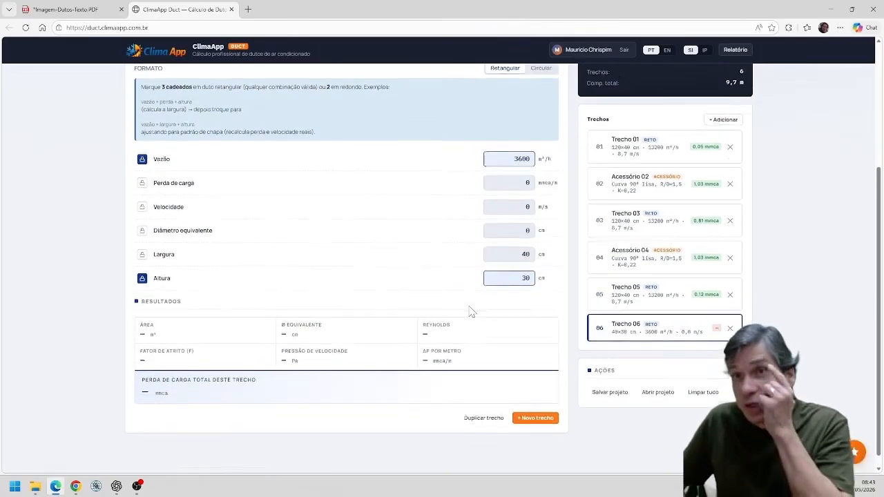
{"action": "scroll", "coordinate": [340, 215], "scroll_direction": "up", "scroll_amount": 3}
{"action": "scroll", "coordinate": [336, 211], "scroll_direction": "down", "scroll_amount": 3}
{"action": "scroll", "coordinate": [335, 211], "scroll_direction": "up", "scroll_amount": 3}
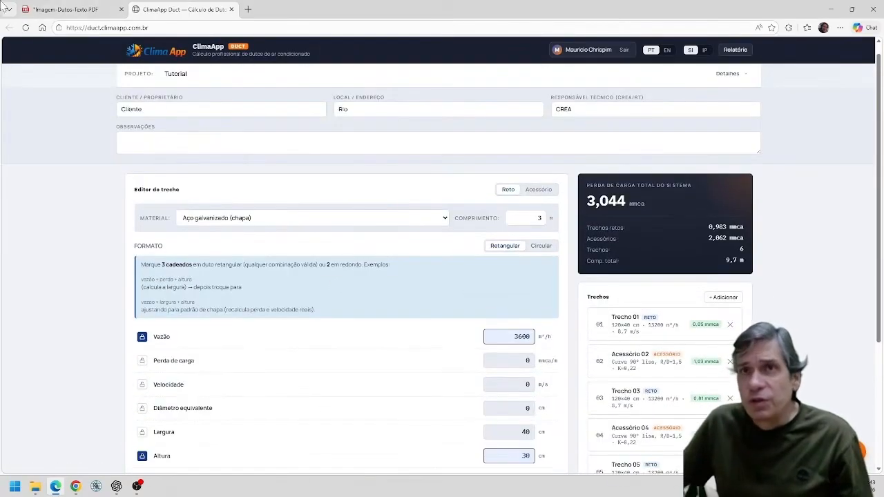
{"action": "left_click", "coordinate": [51, 10]}
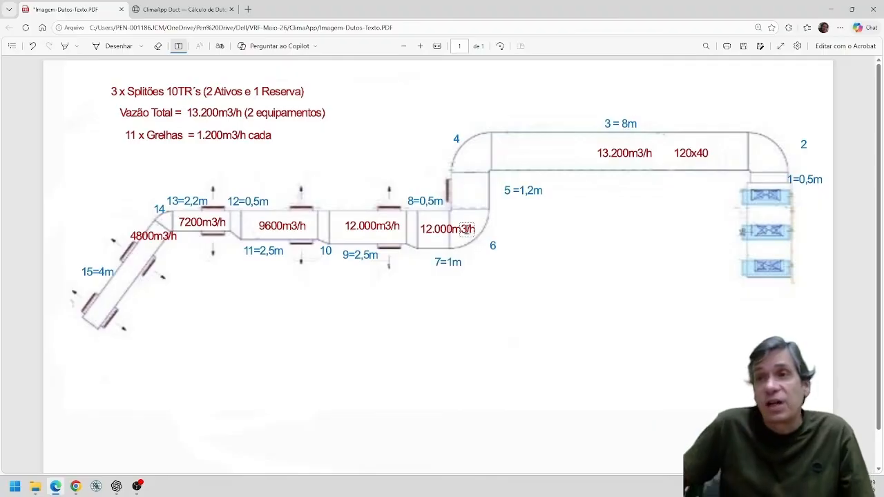
{"action": "left_click", "coordinate": [207, 14]}
{"action": "scroll", "coordinate": [436, 290], "scroll_direction": "down", "scroll_amount": 3}
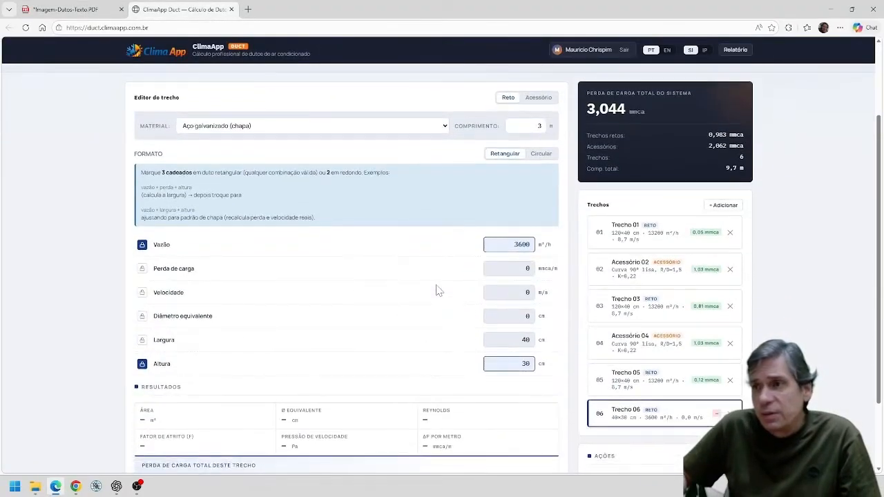
{"action": "scroll", "coordinate": [470, 236], "scroll_direction": "up", "scroll_amount": 2}
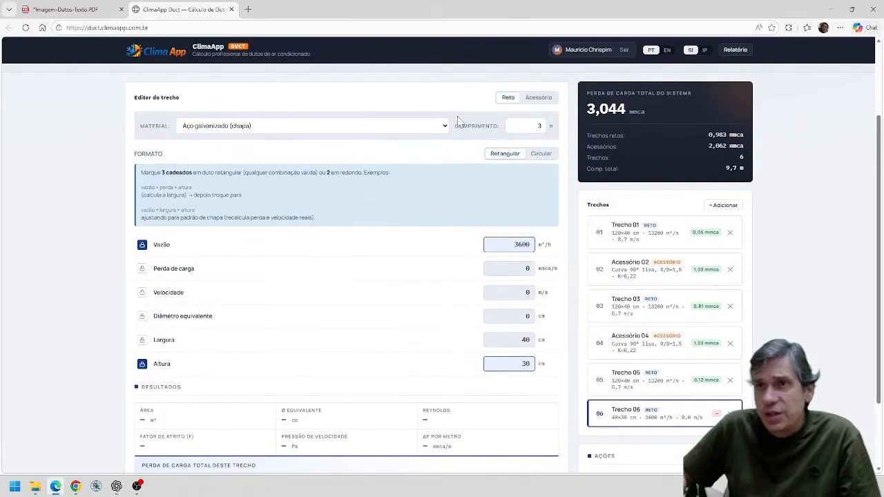
{"action": "left_click", "coordinate": [531, 100]}
{"action": "scroll", "coordinate": [561, 238], "scroll_direction": "up", "scroll_amount": 1}
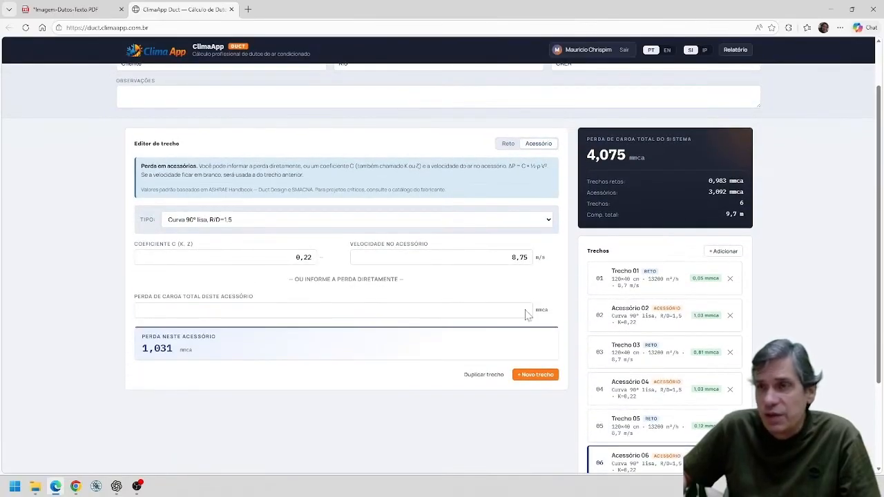
Add straight section 07 and set its flow rate to 12000 m³/h as given in the layout PDF.
{"action": "left_click", "coordinate": [536, 376]}
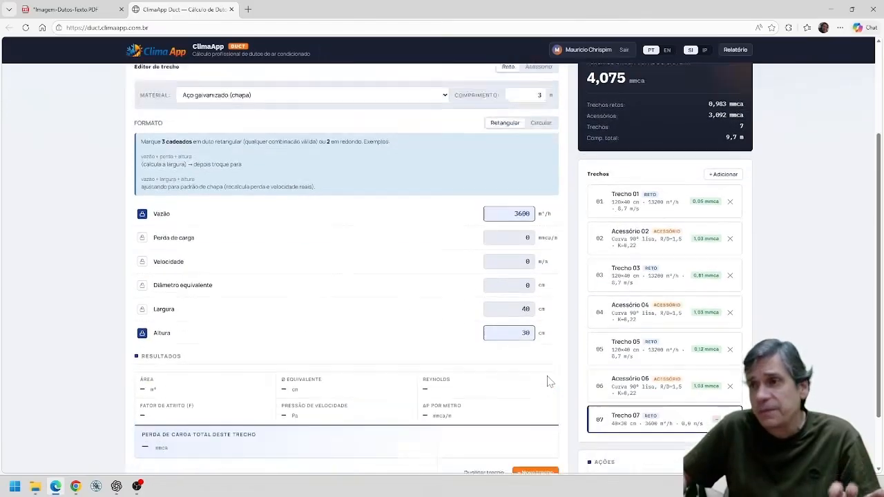
{"action": "left_click", "coordinate": [66, 9]}
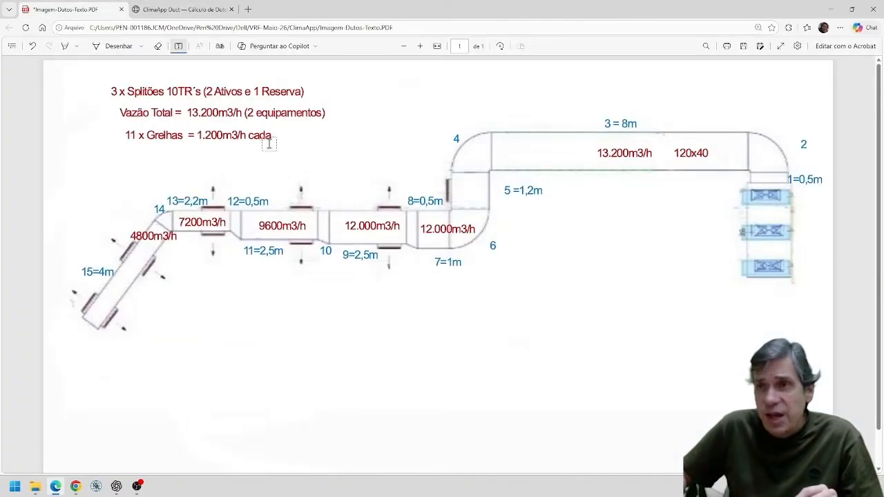
{"action": "left_click", "coordinate": [175, 13]}
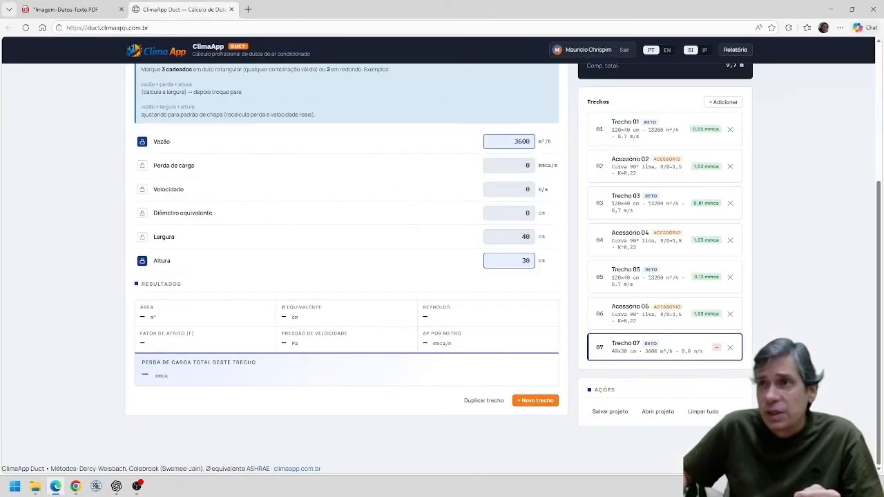
{"action": "left_click_drag", "start_coordinate": [531, 142], "coordinate": [443, 141]}
{"action": "type", "text": "12000"}
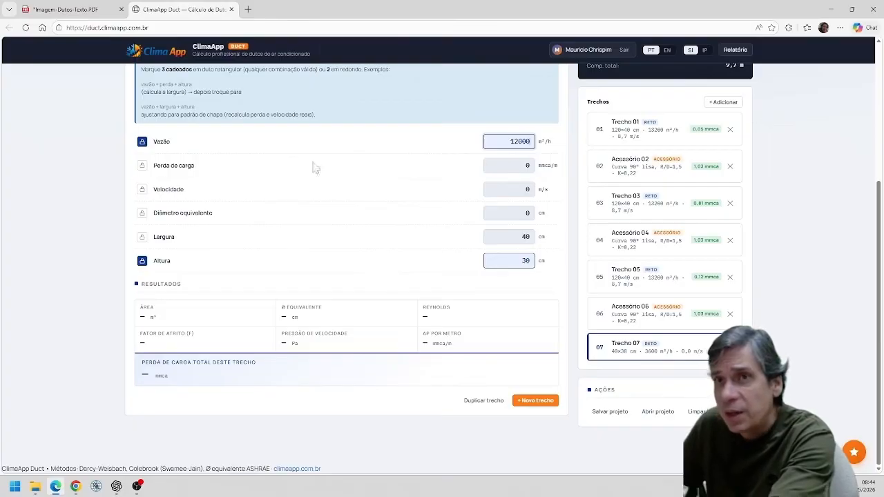
Lock section 07's pressure loss at 0,1 mmca/m and set its height to 40 cm.
{"action": "left_click", "coordinate": [142, 165]}
{"action": "double_click", "coordinate": [527, 121]}
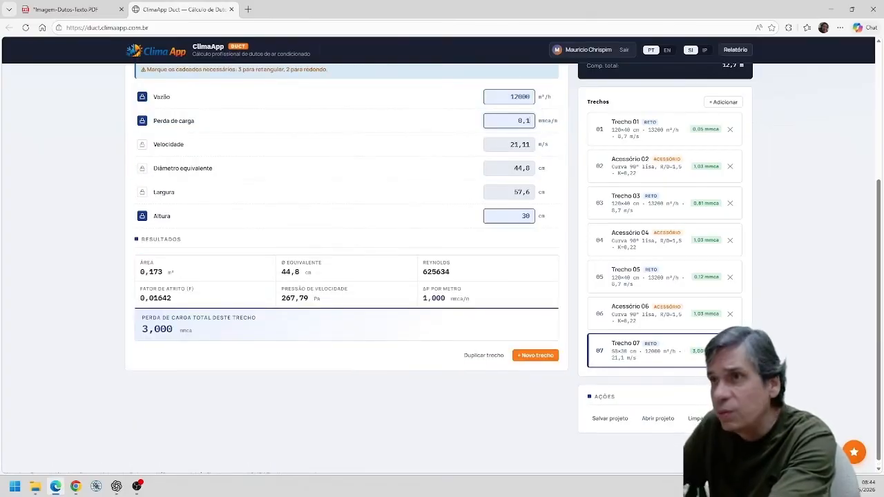
{"action": "key", "text": "Tab"}
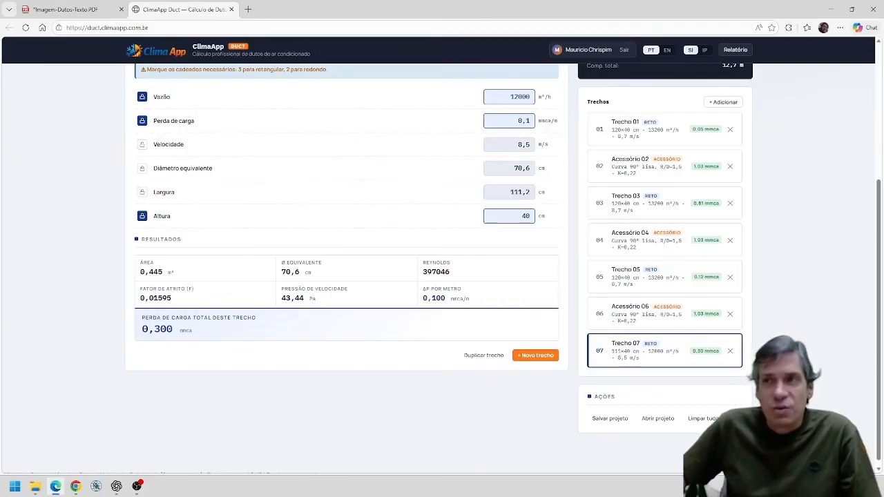
Lock section 07's width and round it to 110 cm.
{"action": "left_click", "coordinate": [144, 194]}
{"action": "left_click", "coordinate": [519, 192]}
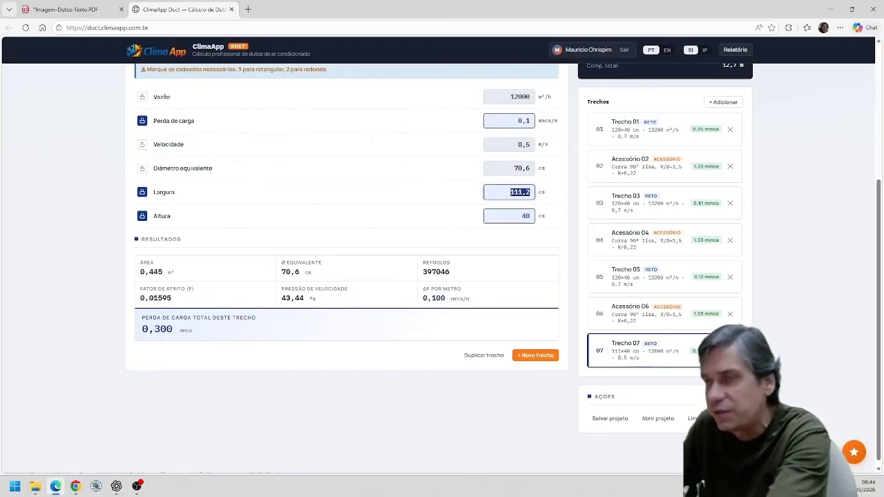
{"action": "type", "text": "110"}
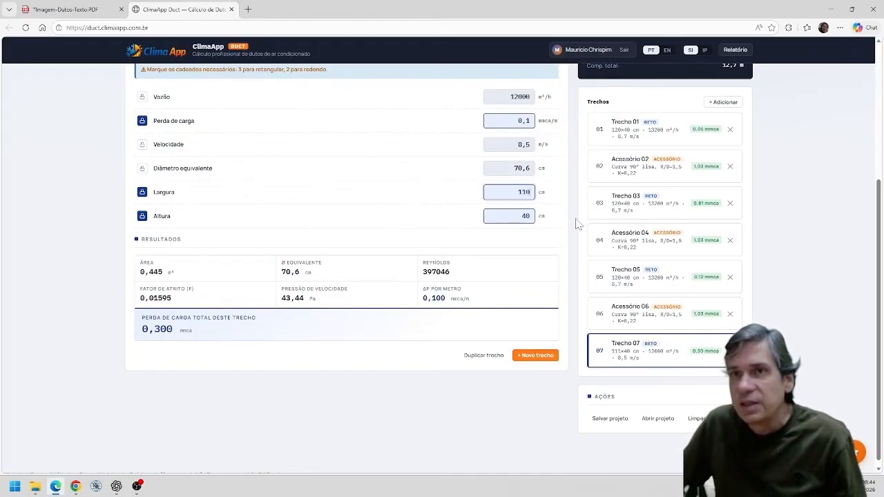
Lock section 07's flow rate, width and height instead of its pressure loss, and set the flow rate to 12000 m³/h.
{"action": "left_click", "coordinate": [143, 97]}
{"action": "left_click", "coordinate": [142, 120]}
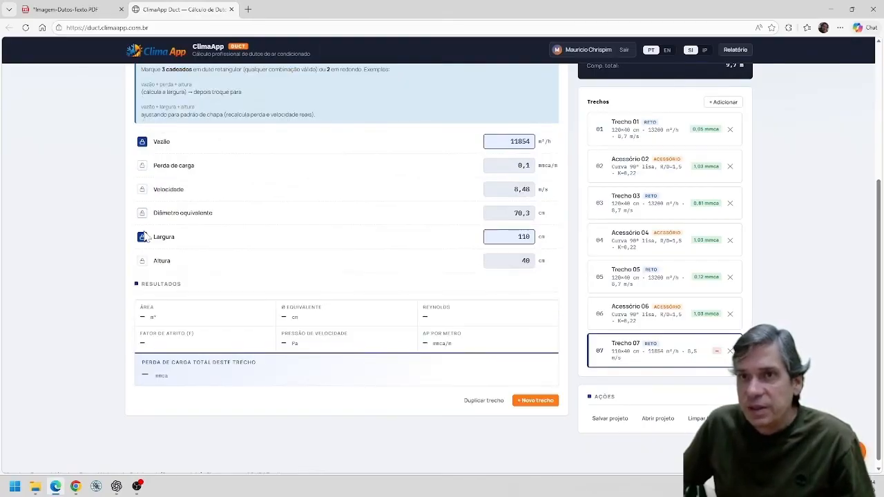
{"action": "left_click", "coordinate": [142, 261]}
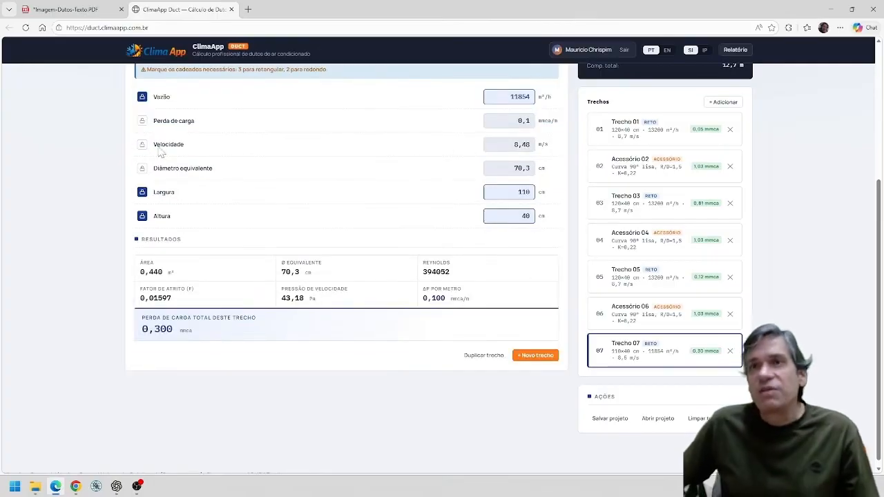
{"action": "double_click", "coordinate": [519, 97]}
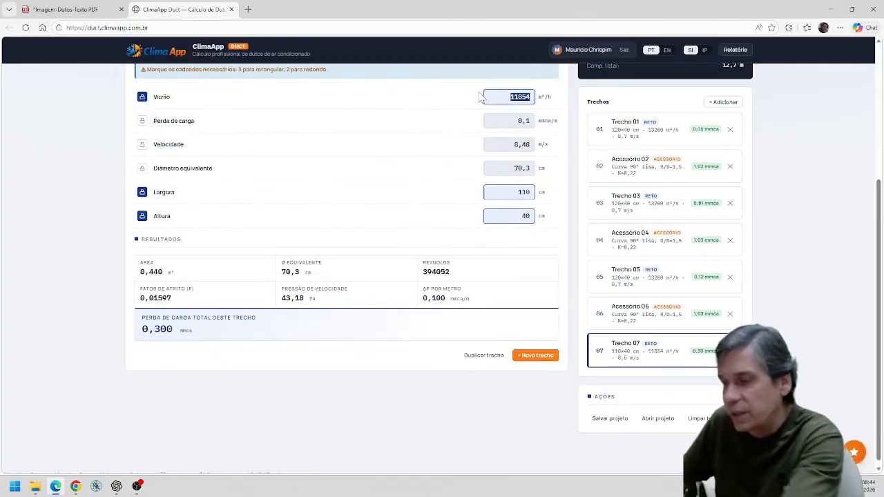
{"action": "type", "text": "12000"}
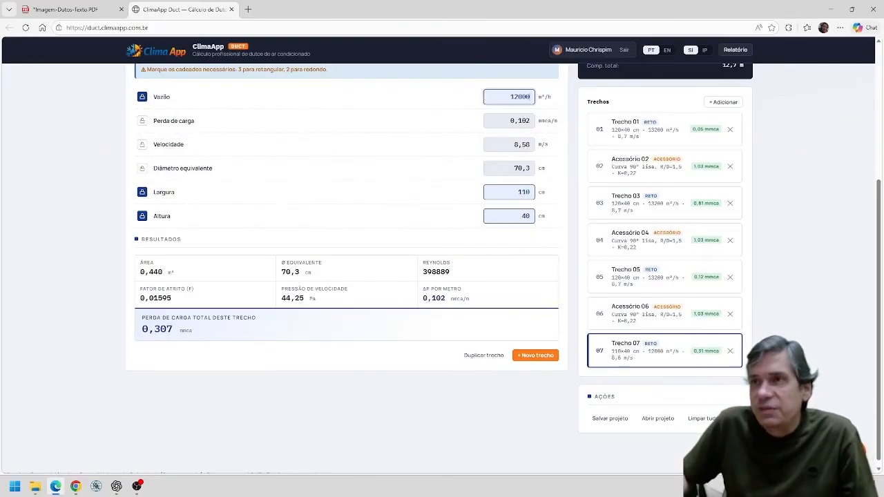
Add item 08 and set the air velocity of fitting 06 to 8,58 m/s.
{"action": "left_click", "coordinate": [542, 355]}
{"action": "left_click", "coordinate": [654, 288]}
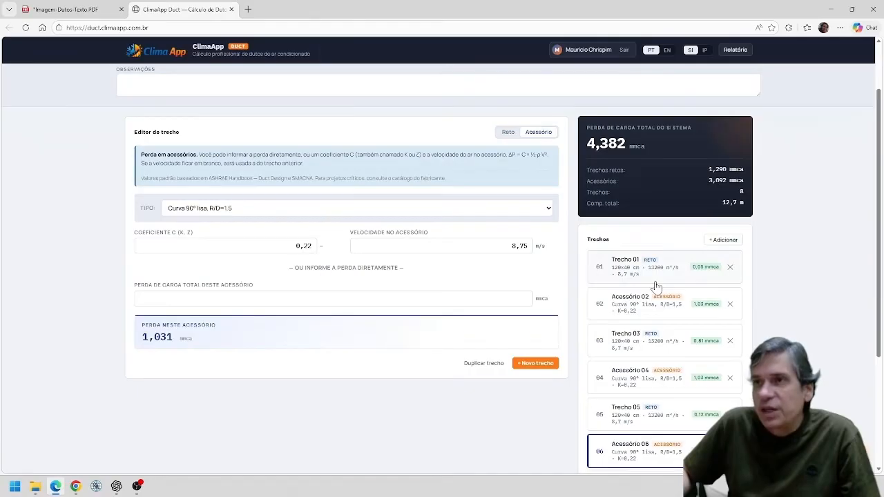
{"action": "left_click", "coordinate": [526, 246]}
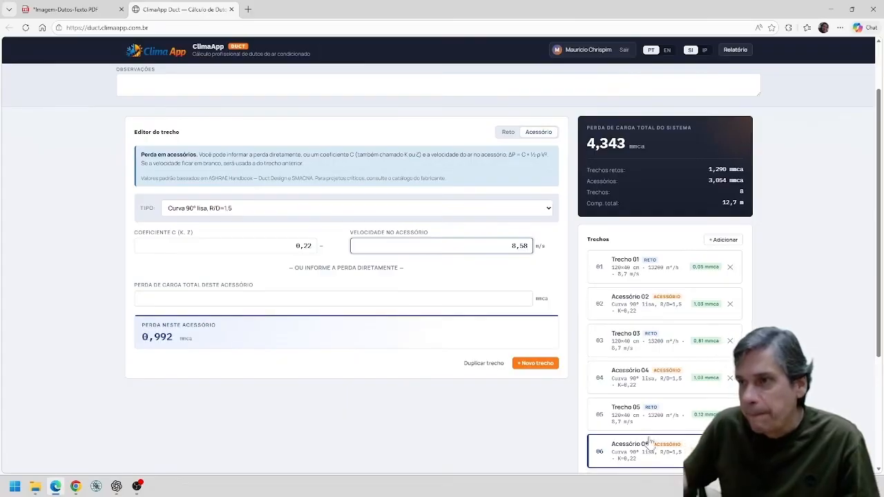
{"action": "scroll", "coordinate": [684, 353], "scroll_direction": "down", "scroll_amount": 2}
{"action": "left_click", "coordinate": [662, 387]}
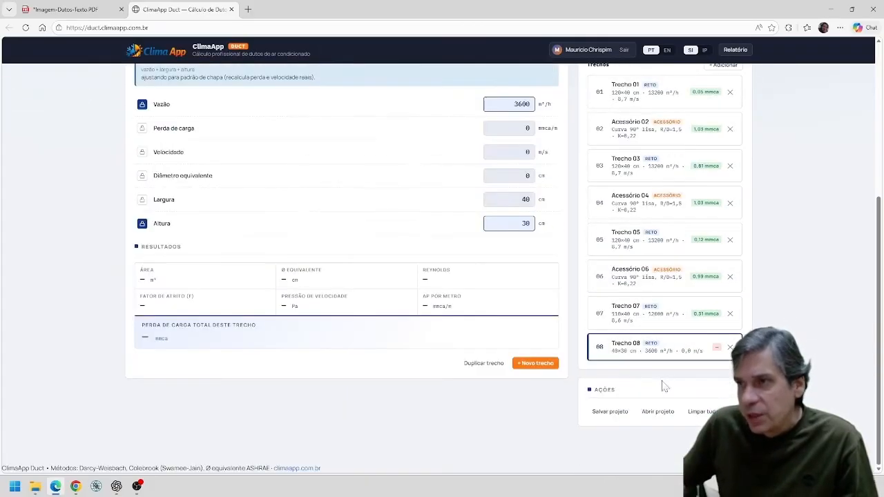
Annotate duct section 7 in the layout PDF with the size 110x40 beneath its flow rate.
{"action": "left_click", "coordinate": [74, 15]}
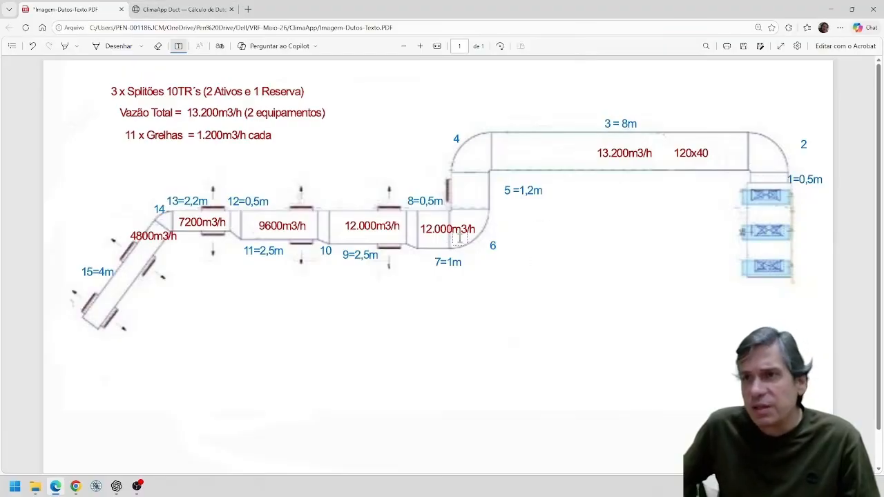
{"action": "left_click", "coordinate": [194, 12]}
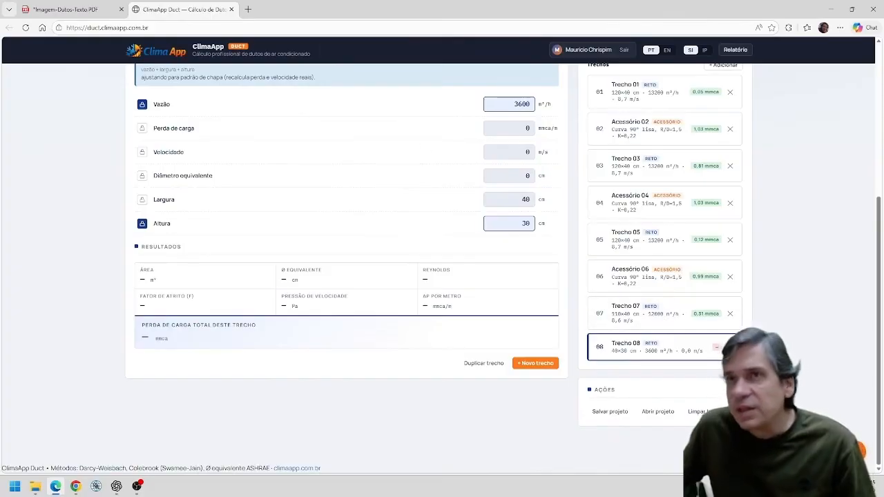
{"action": "left_click", "coordinate": [95, 12]}
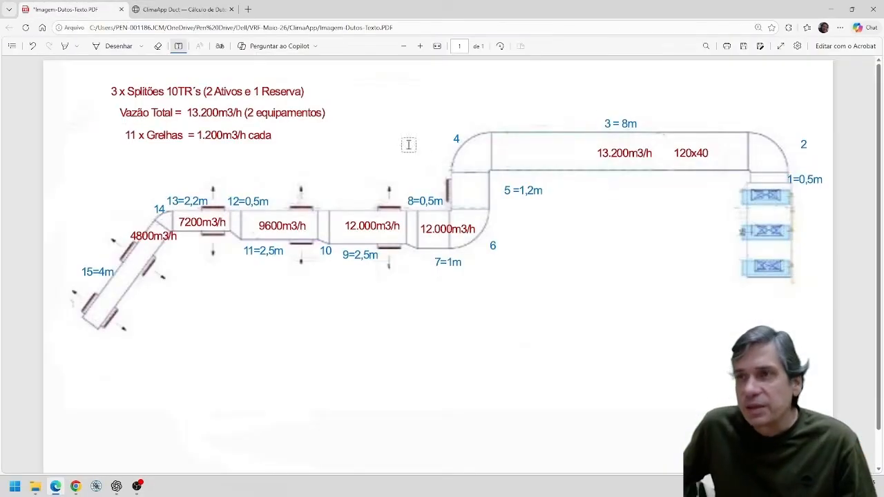
{"action": "left_click", "coordinate": [488, 230]}
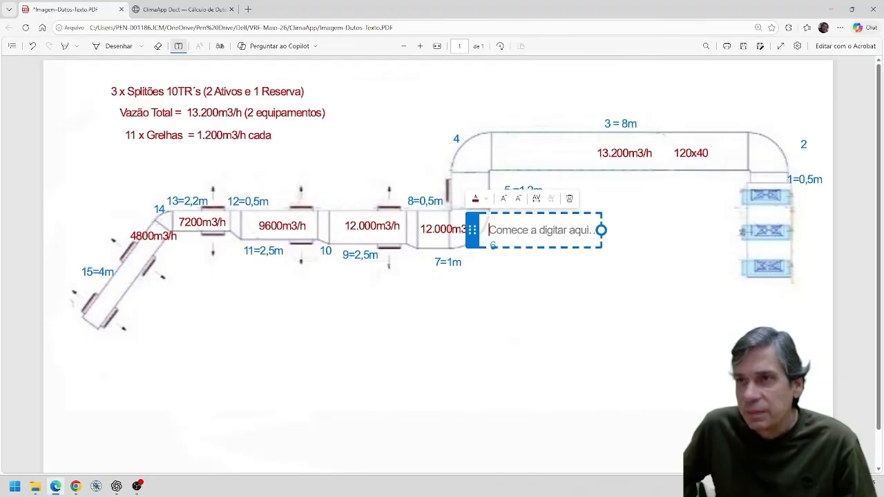
{"action": "left_click", "coordinate": [435, 243]}
{"action": "left_click", "coordinate": [433, 245]}
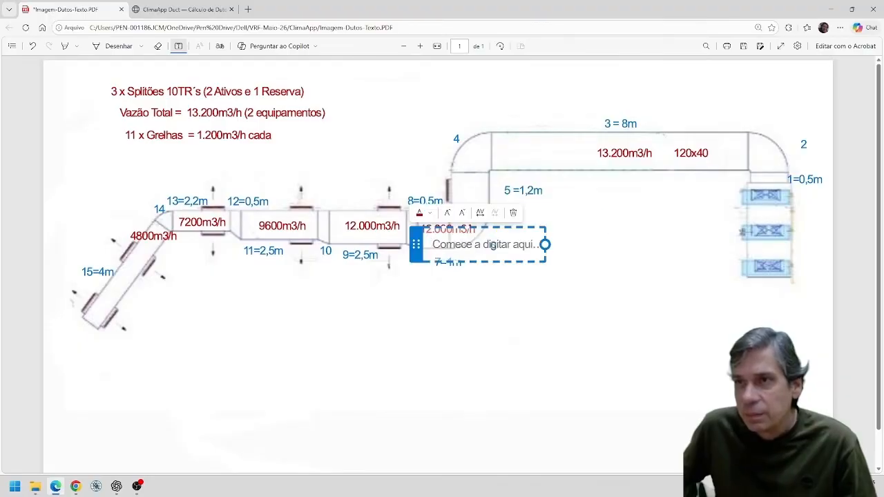
{"action": "type", "text": "110x40"}
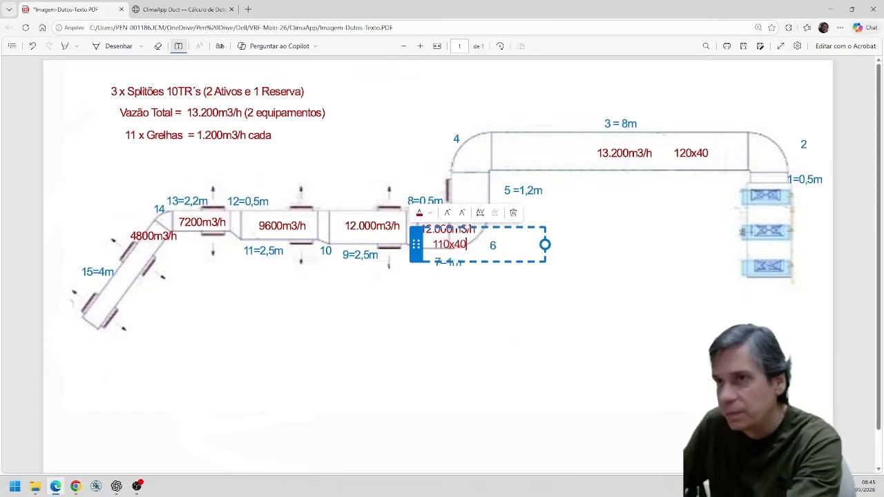
{"action": "left_click", "coordinate": [486, 335]}
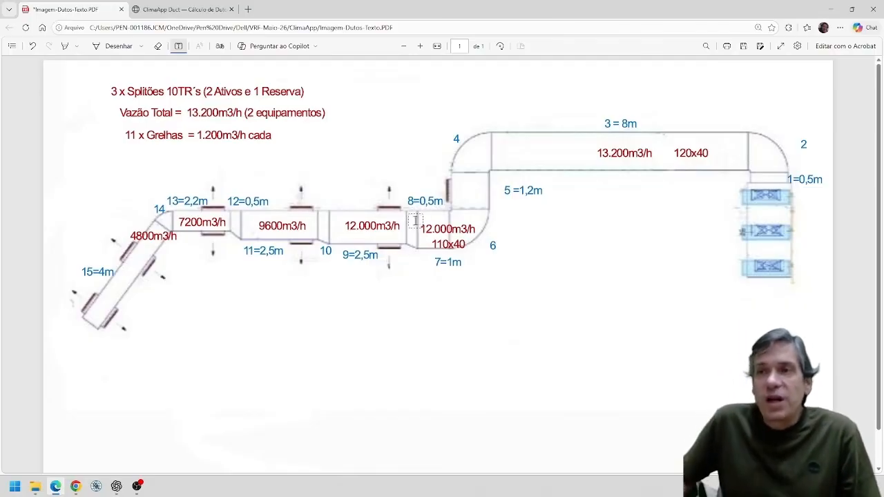
Make item 08 a fitting of type Redução gradual and add item 09 after it.
{"action": "left_click", "coordinate": [177, 10]}
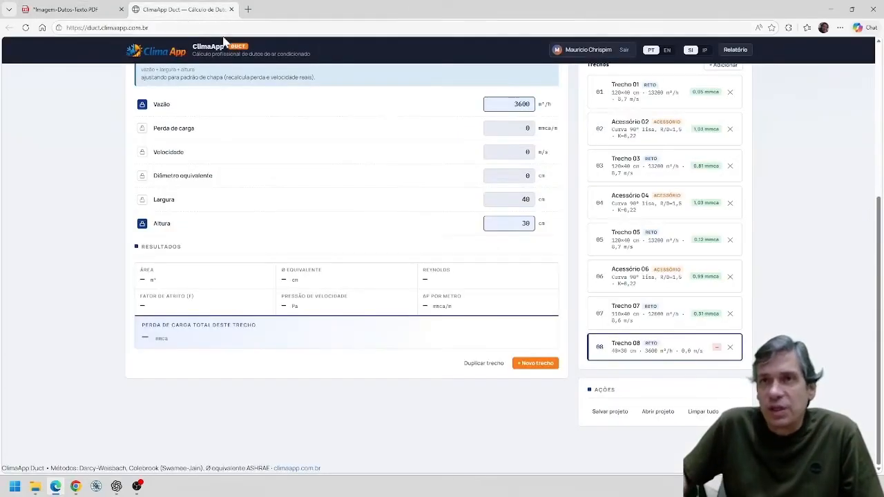
{"action": "scroll", "coordinate": [350, 152], "scroll_direction": "up", "scroll_amount": 3}
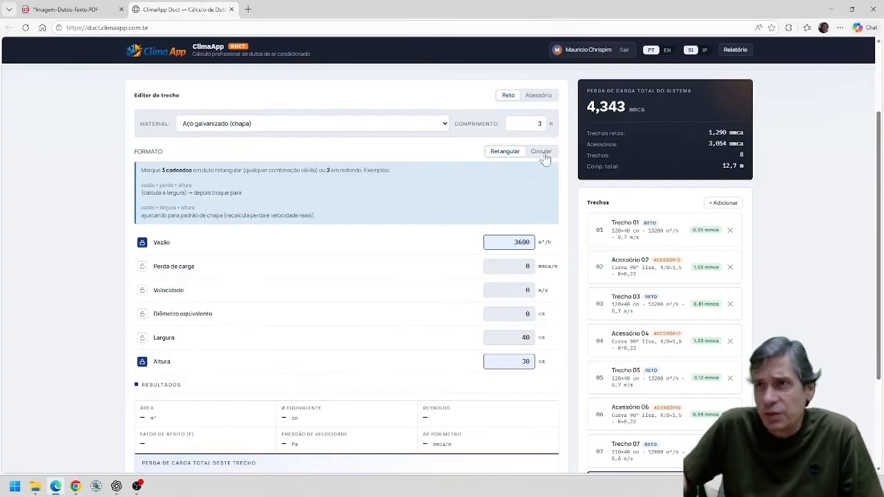
{"action": "left_click", "coordinate": [545, 157]}
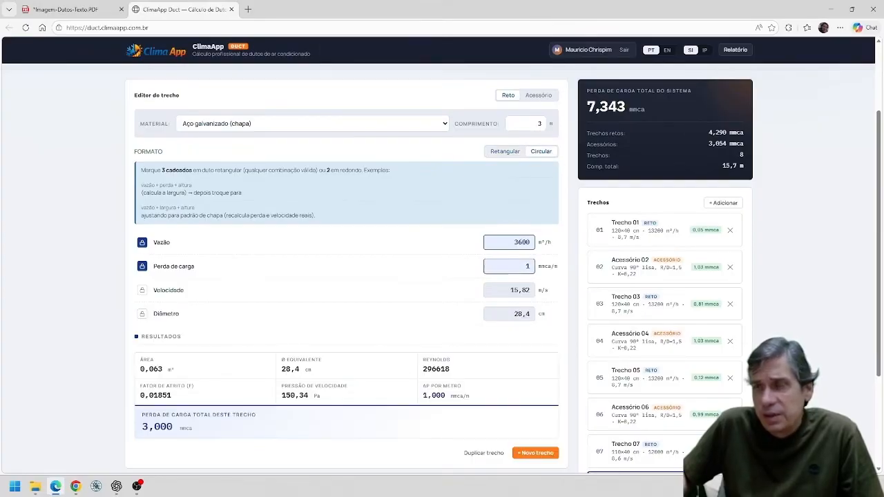
{"action": "left_click_drag", "start_coordinate": [531, 242], "coordinate": [430, 234]}
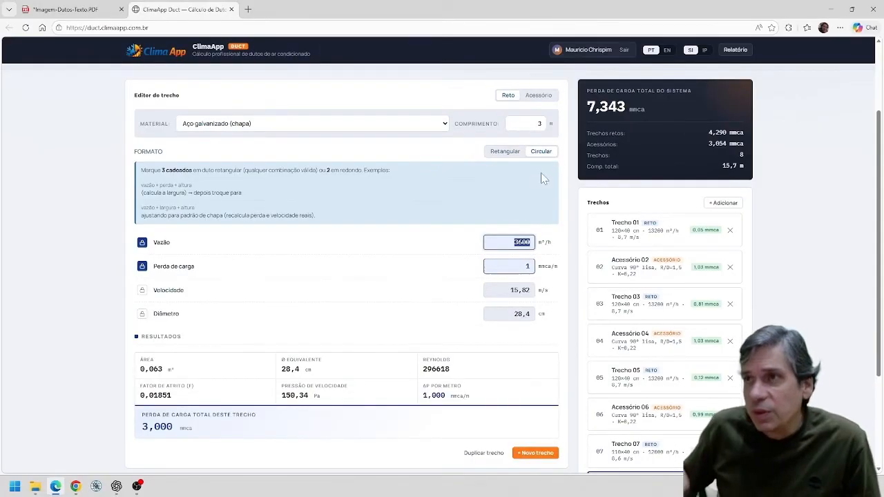
{"action": "left_click", "coordinate": [542, 98]}
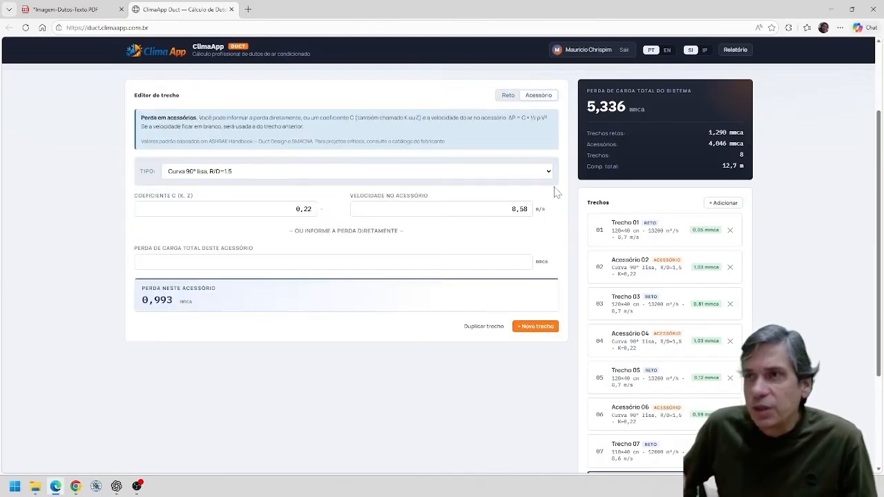
{"action": "left_click", "coordinate": [549, 173]}
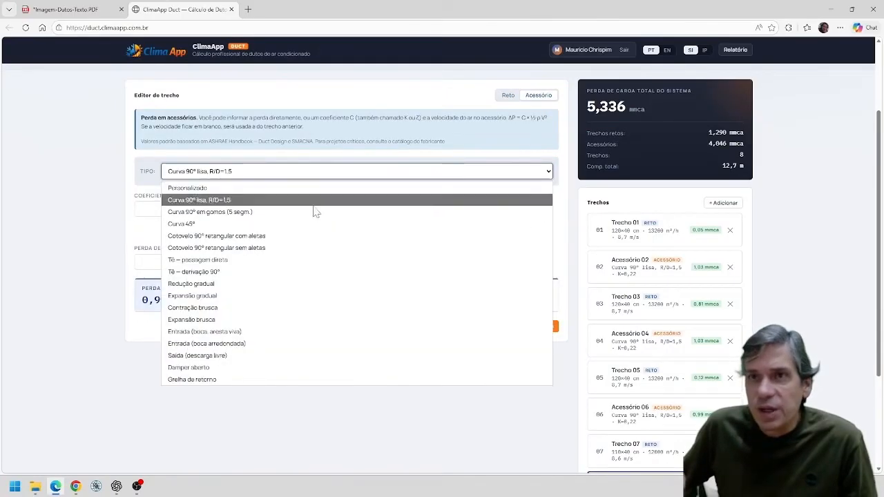
{"action": "left_click", "coordinate": [261, 289]}
{"action": "left_click", "coordinate": [547, 330]}
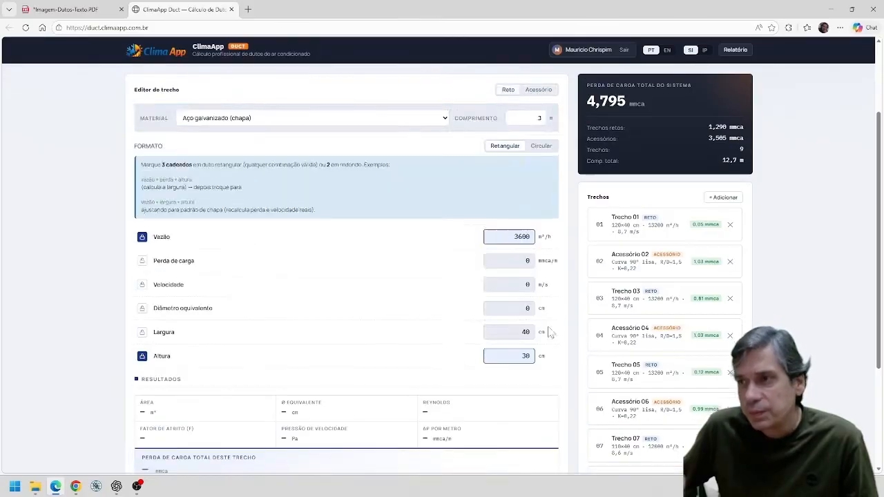
{"action": "scroll", "coordinate": [526, 281], "scroll_direction": "down", "scroll_amount": 3}
Move the 110x40 label in the layout PDF from section 7 to section 9, beneath its flow rate.
{"action": "left_click", "coordinate": [96, 12]}
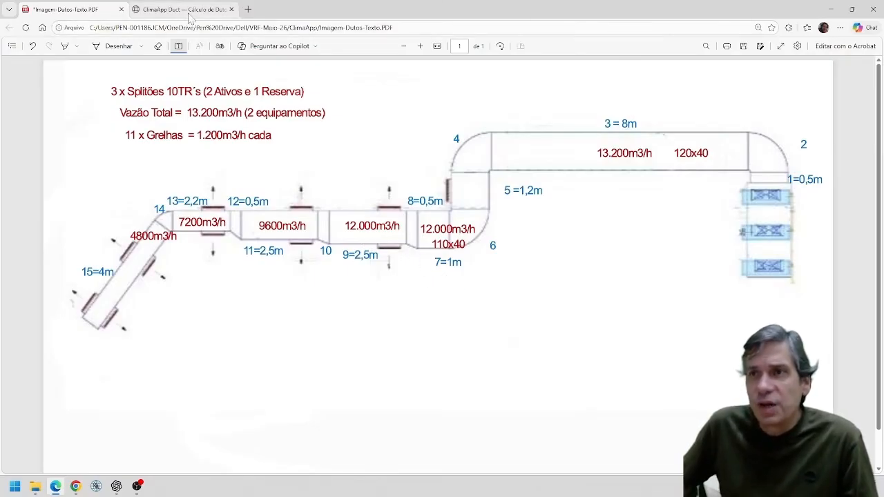
{"action": "mouse_move", "coordinate": [188, 18]}
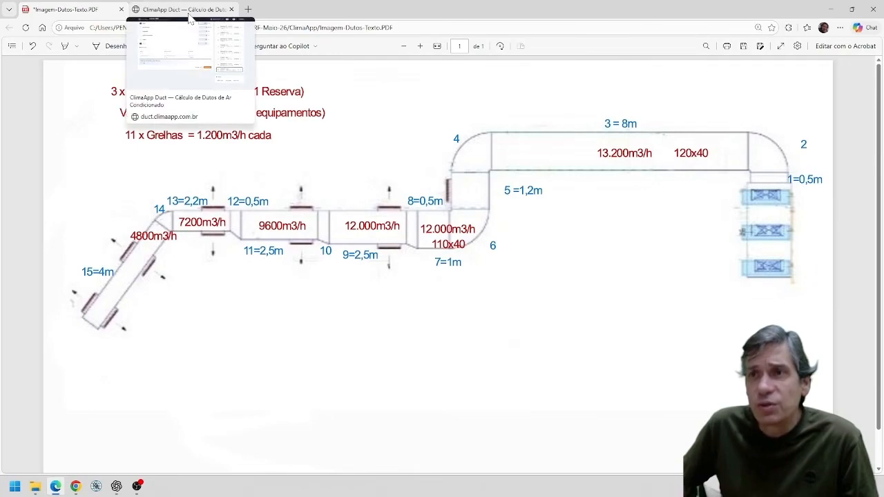
{"action": "left_click", "coordinate": [442, 243]}
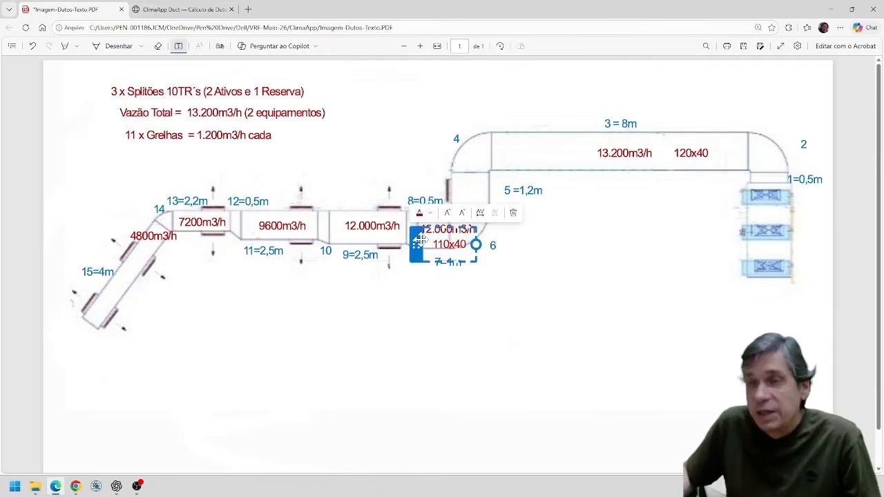
{"action": "left_click_drag", "start_coordinate": [415, 238], "coordinate": [337, 237]}
{"action": "left_click", "coordinate": [367, 309]}
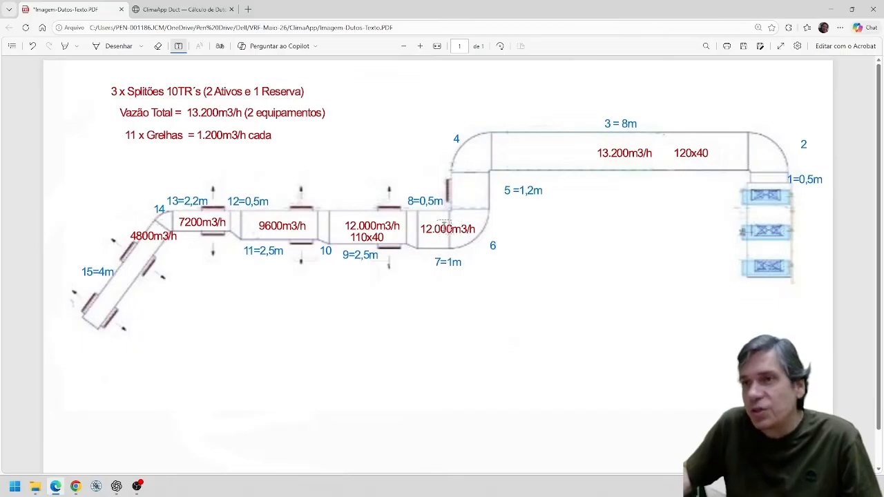
Set straight section 07's width to 120 cm in the duct calculator.
{"action": "left_click", "coordinate": [193, 10]}
{"action": "left_click", "coordinate": [636, 385]}
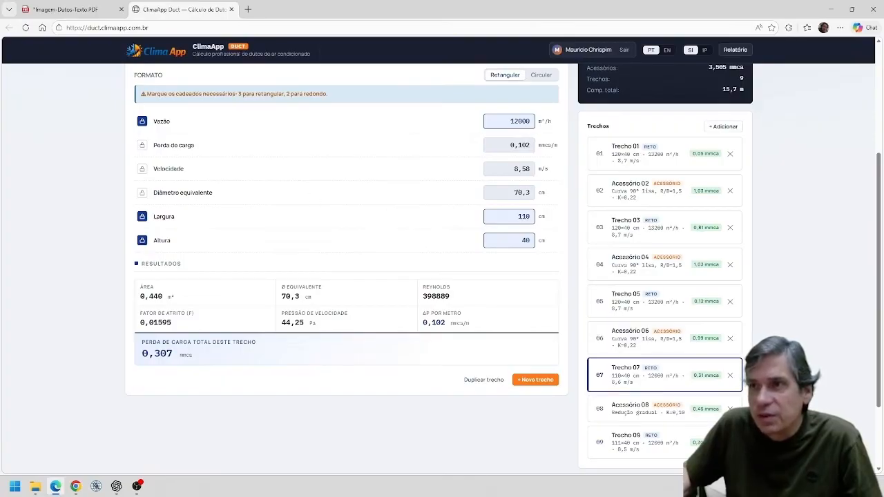
{"action": "left_click", "coordinate": [524, 217]}
{"action": "key", "text": "BackSpace"}
{"action": "type", "text": "2"}
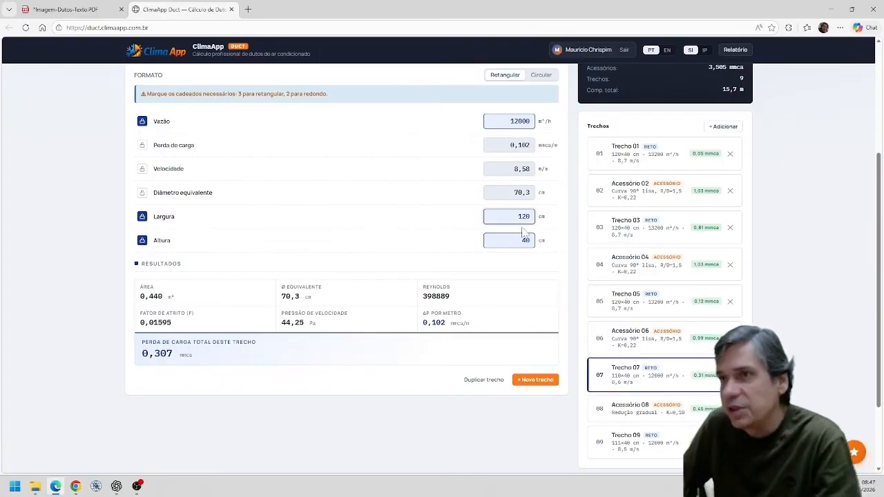
Set the air velocity of fitting 08 to 7,95 m/s, taken from section 07.
{"action": "left_click", "coordinate": [630, 413]}
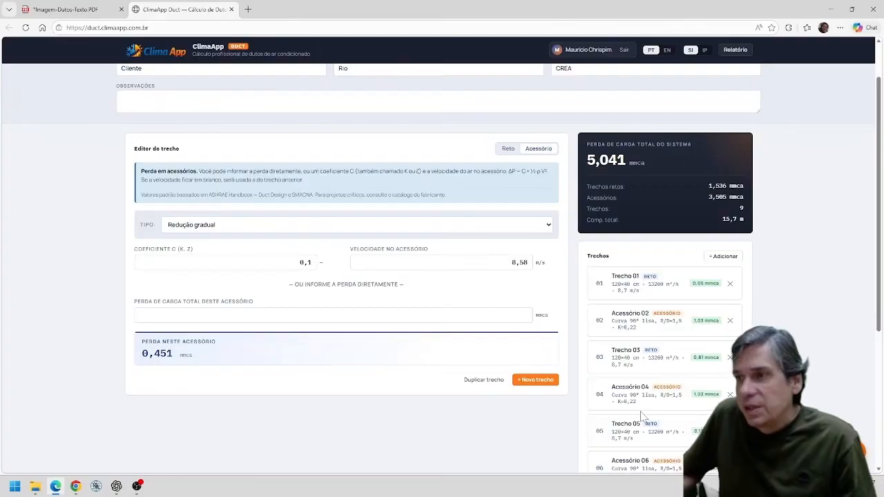
{"action": "scroll", "coordinate": [652, 406], "scroll_direction": "down", "scroll_amount": 4}
{"action": "left_click", "coordinate": [652, 316]}
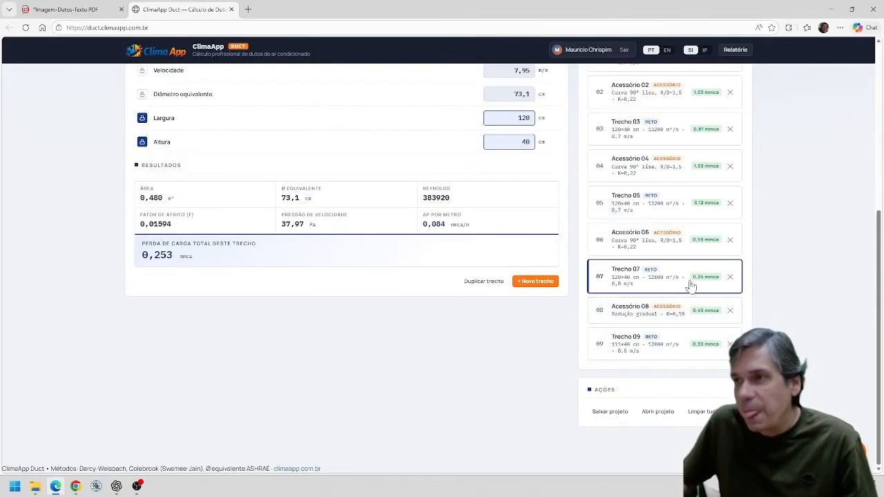
{"action": "scroll", "coordinate": [486, 182], "scroll_direction": "up", "scroll_amount": 2}
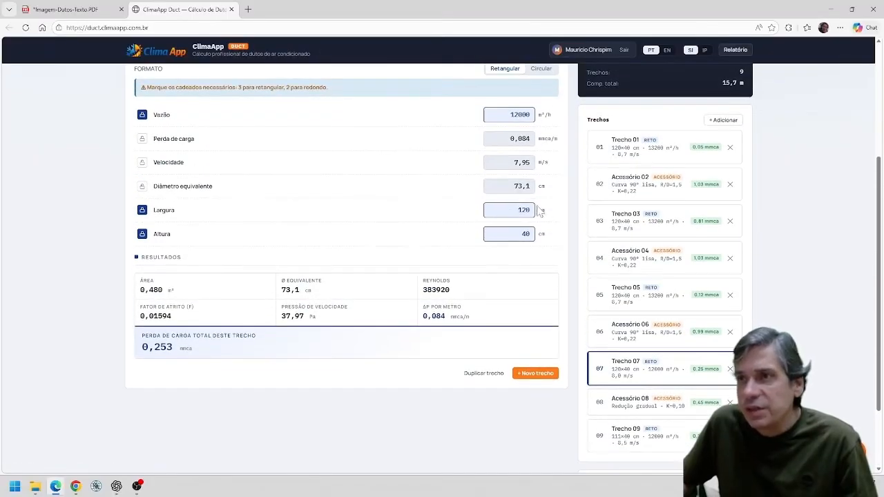
{"action": "scroll", "coordinate": [550, 238], "scroll_direction": "down", "scroll_amount": 2}
{"action": "left_click", "coordinate": [657, 312]}
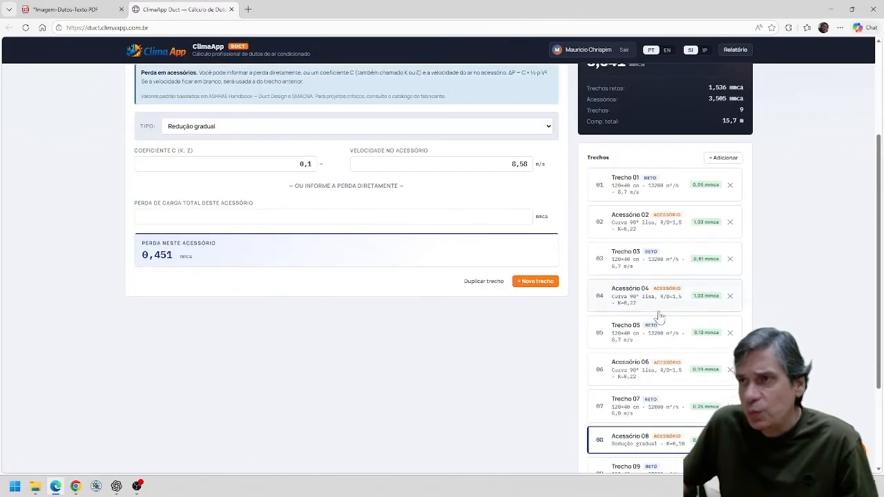
{"action": "double_click", "coordinate": [520, 165]}
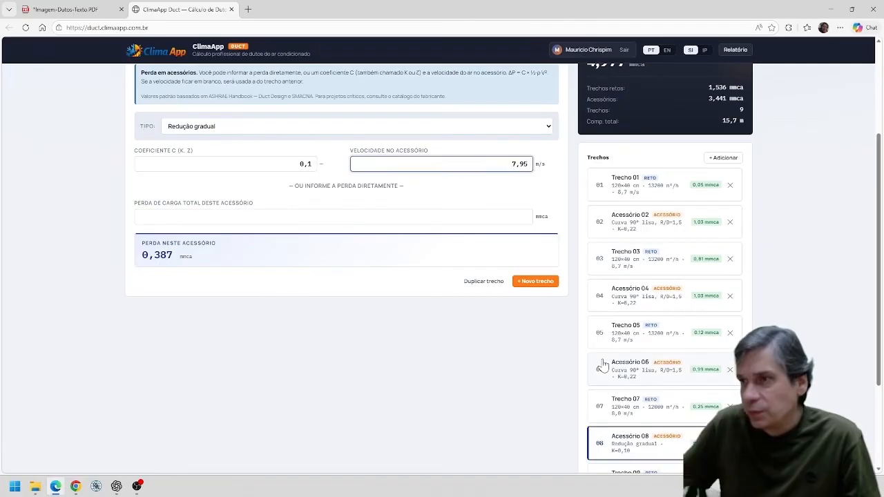
Set straight section 09's length to 2,5 m, as marked on the layout PDF.
{"action": "scroll", "coordinate": [612, 399], "scroll_direction": "down", "scroll_amount": 2}
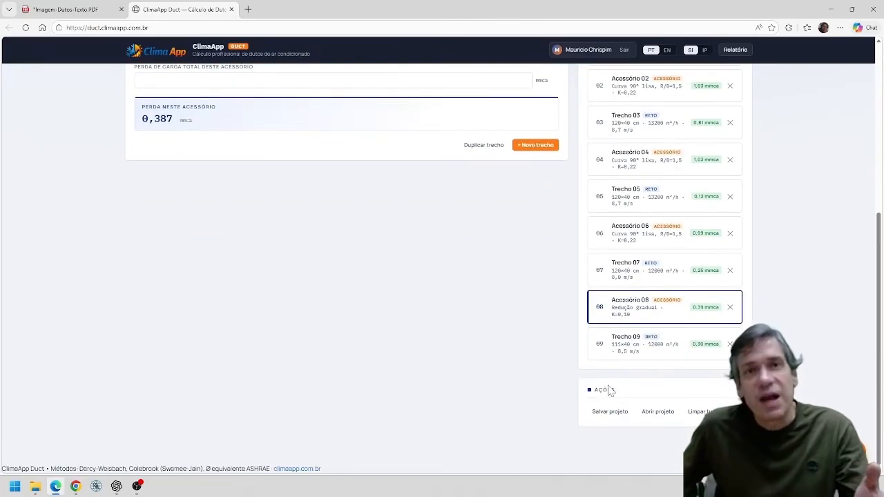
{"action": "left_click", "coordinate": [644, 345]}
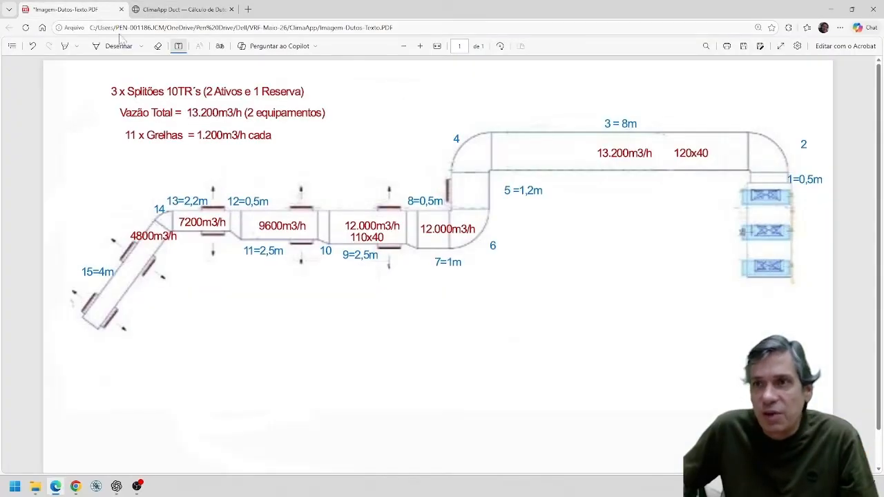
{"action": "left_click", "coordinate": [73, 9]}
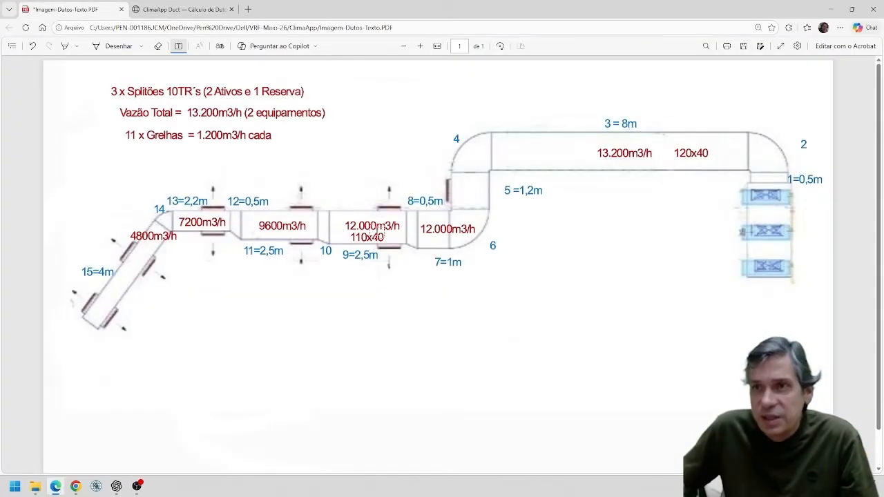
{"action": "left_click", "coordinate": [181, 10]}
{"action": "scroll", "coordinate": [391, 211], "scroll_direction": "up", "scroll_amount": 3}
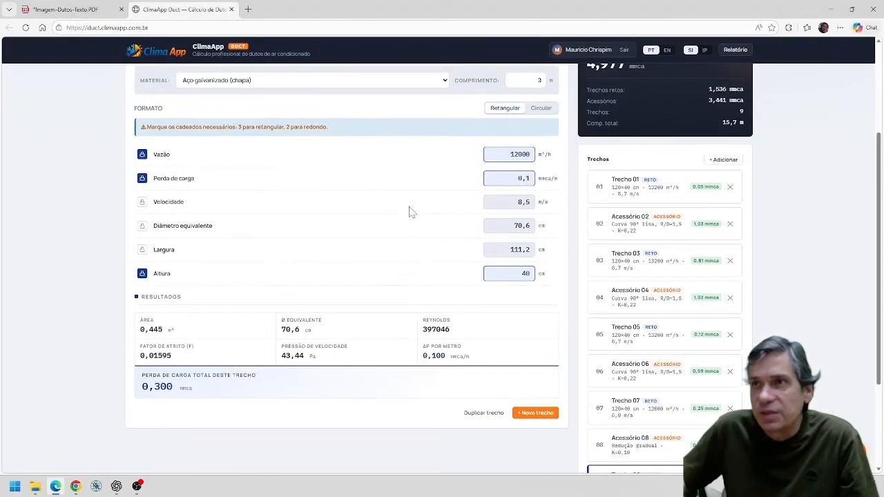
{"action": "scroll", "coordinate": [437, 200], "scroll_direction": "up", "scroll_amount": 1}
{"action": "left_click", "coordinate": [485, 123]}
{"action": "key", "text": "BackSpace"}
{"action": "type", "text": "2,5"}
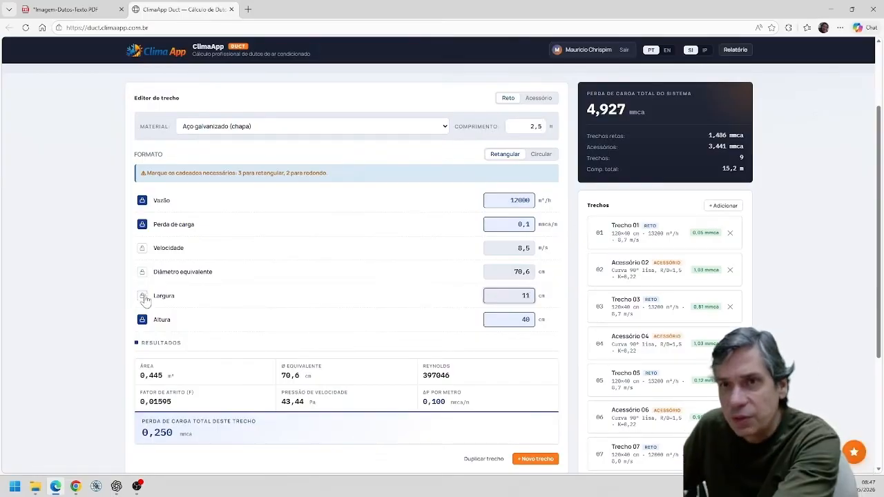
Lock straight section 09's width at 100 cm and its height at 40 cm.
{"action": "left_click", "coordinate": [142, 295]}
{"action": "key", "text": "Tab"}
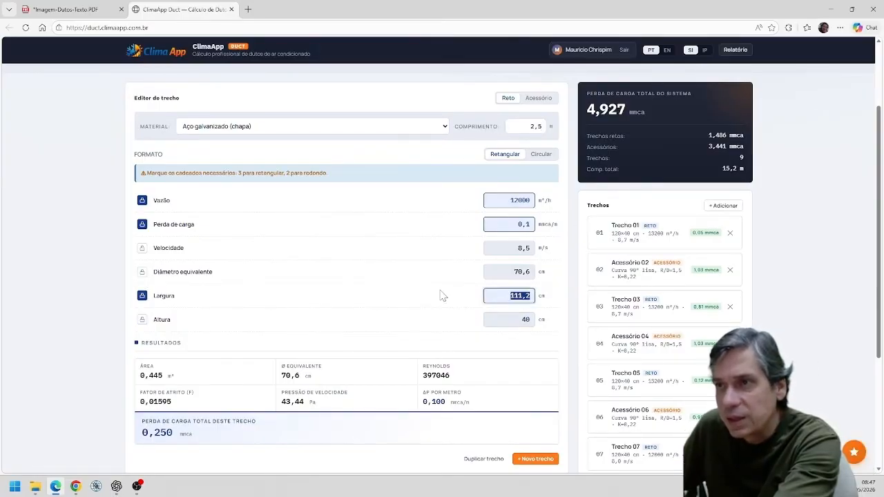
{"action": "type", "text": "100"}
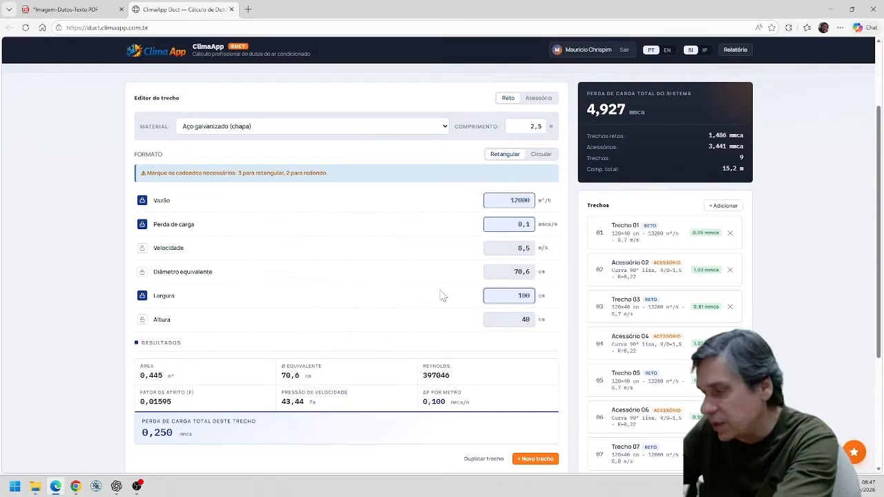
{"action": "left_click", "coordinate": [143, 320]}
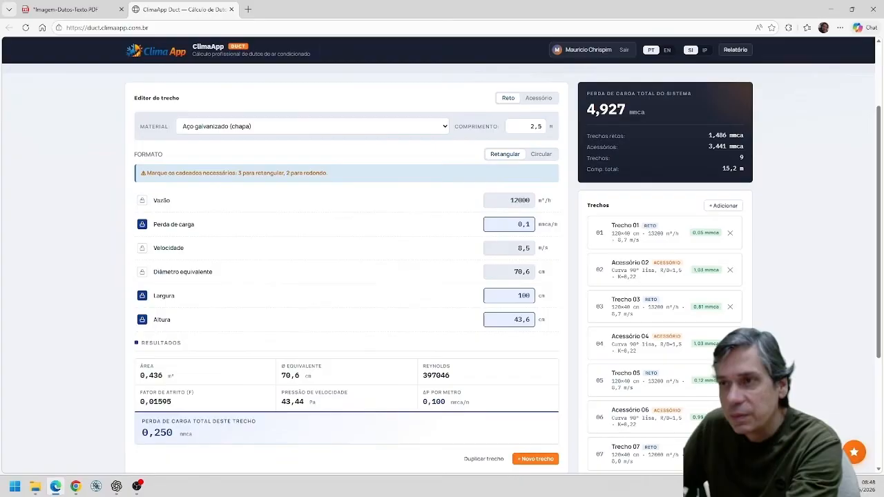
{"action": "double_click", "coordinate": [522, 320]}
{"action": "type", "text": "40"}
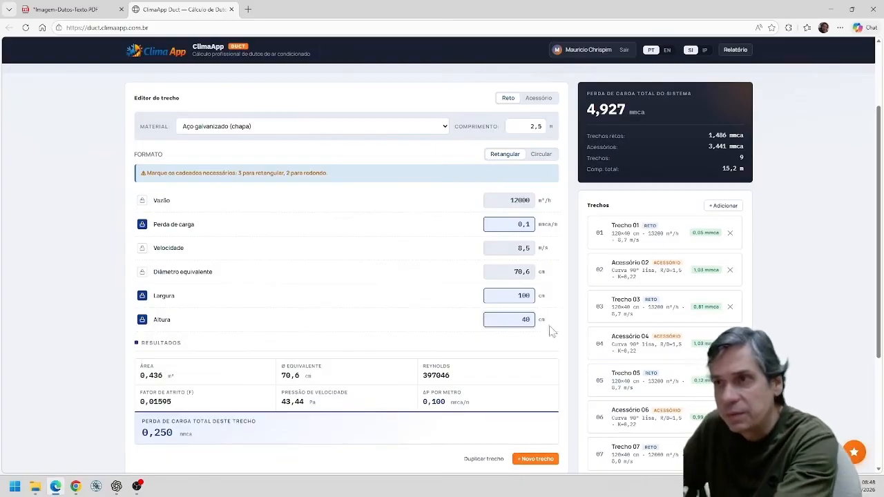
Set straight section 09's width to 110 cm.
{"action": "double_click", "coordinate": [523, 296]}
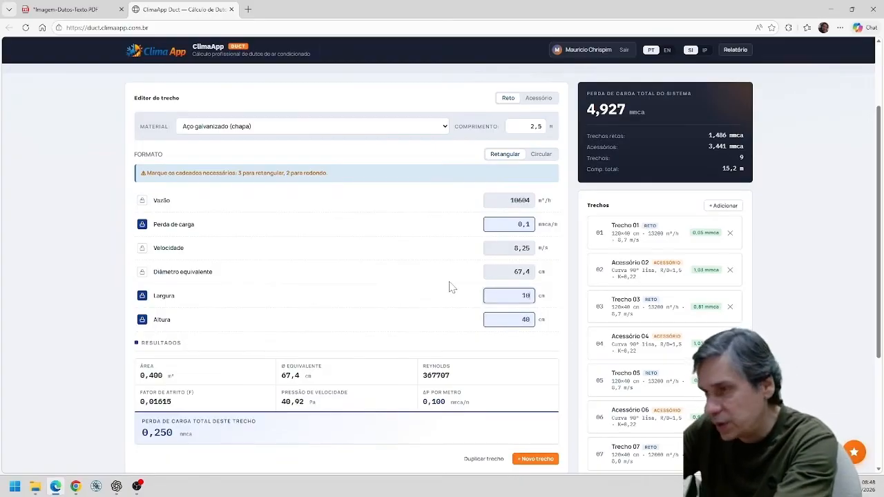
{"action": "scroll", "coordinate": [592, 350], "scroll_direction": "down", "scroll_amount": 3}
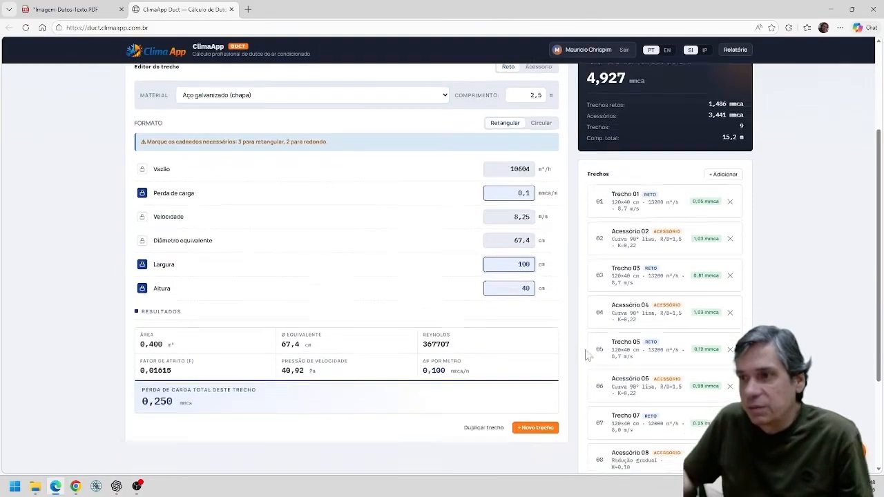
{"action": "scroll", "coordinate": [586, 359], "scroll_direction": "up", "scroll_amount": 3}
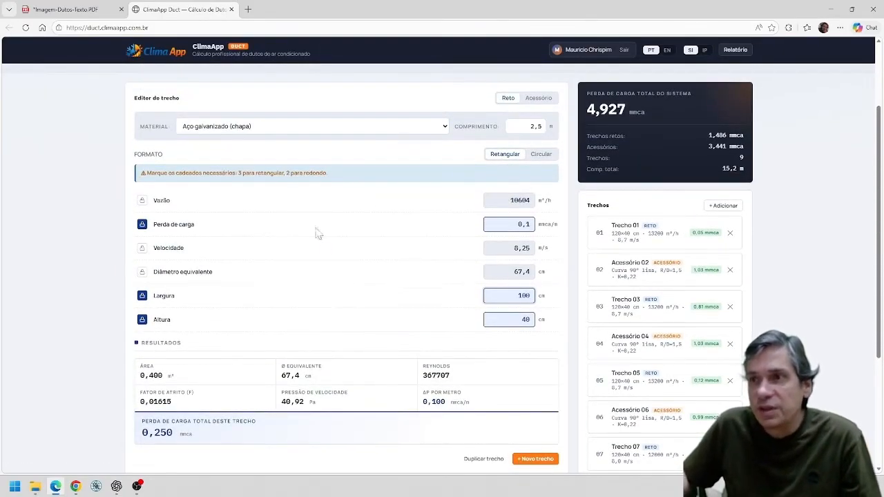
{"action": "type", "text": "1"}
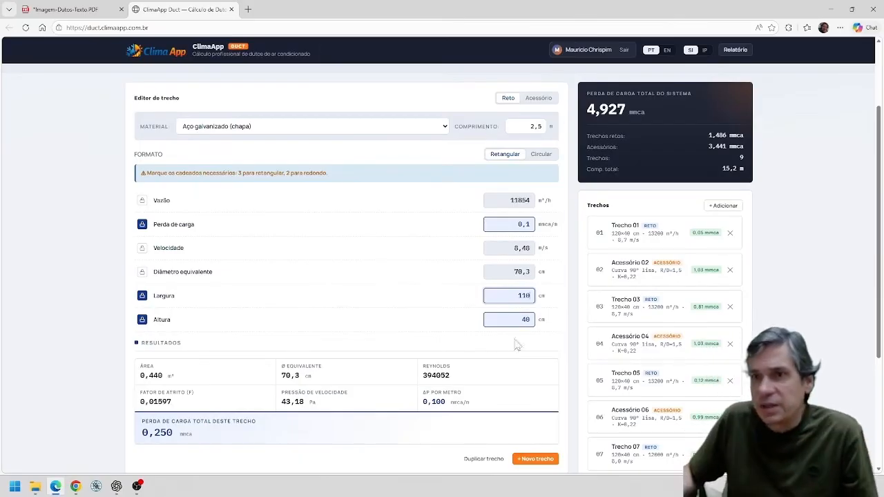
{"action": "scroll", "coordinate": [387, 353], "scroll_direction": "down", "scroll_amount": 2}
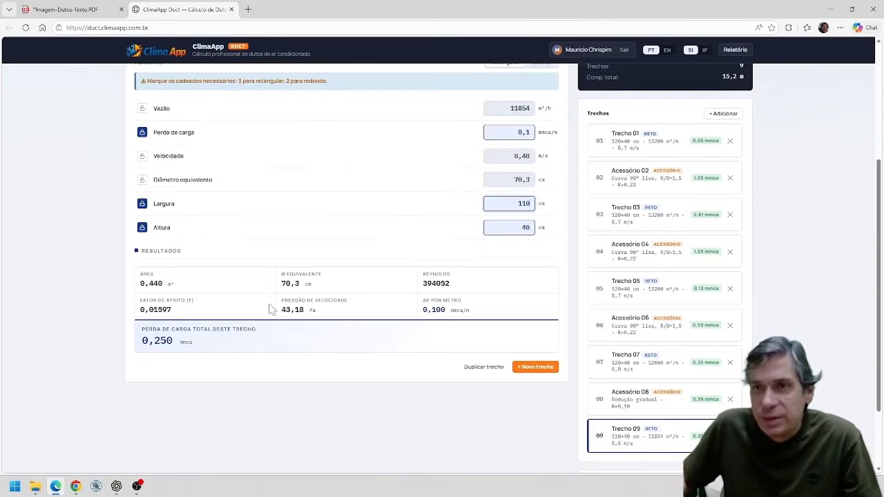
{"action": "scroll", "coordinate": [216, 309], "scroll_direction": "down", "scroll_amount": 2}
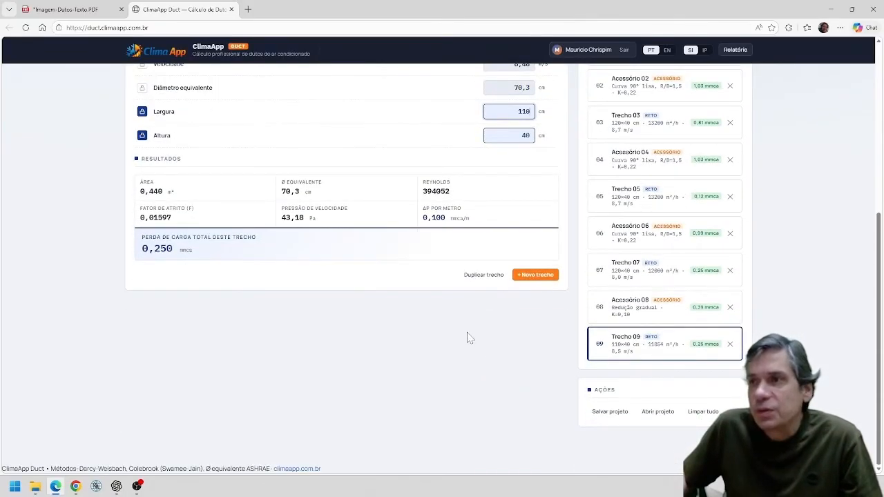
{"action": "scroll", "coordinate": [468, 338], "scroll_direction": "up", "scroll_amount": 2}
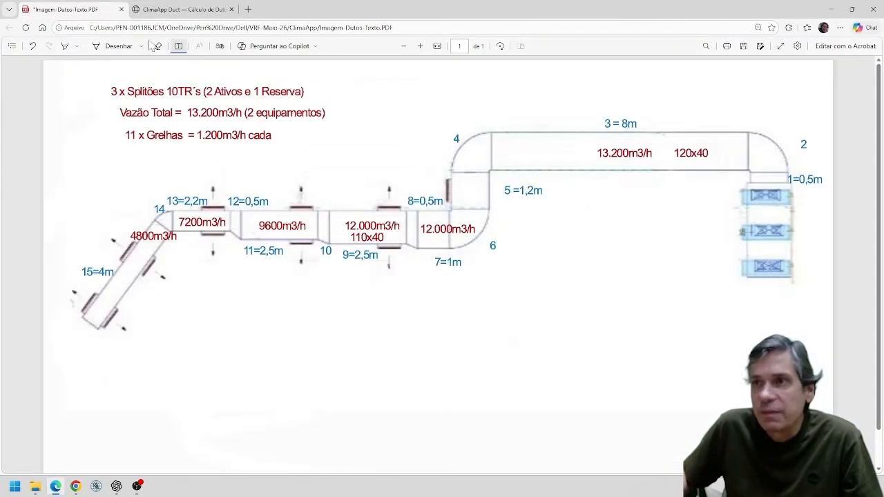
Check the layout PDF for the piece following section 9, and add it as fitting 10 of type Redução gradual.
{"action": "left_click", "coordinate": [86, 12]}
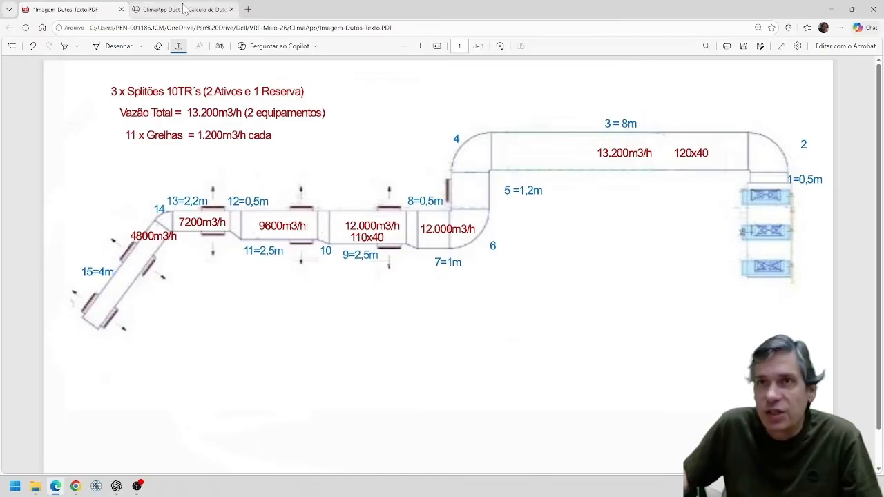
{"action": "left_click", "coordinate": [184, 9]}
{"action": "scroll", "coordinate": [552, 374], "scroll_direction": "up", "scroll_amount": 2}
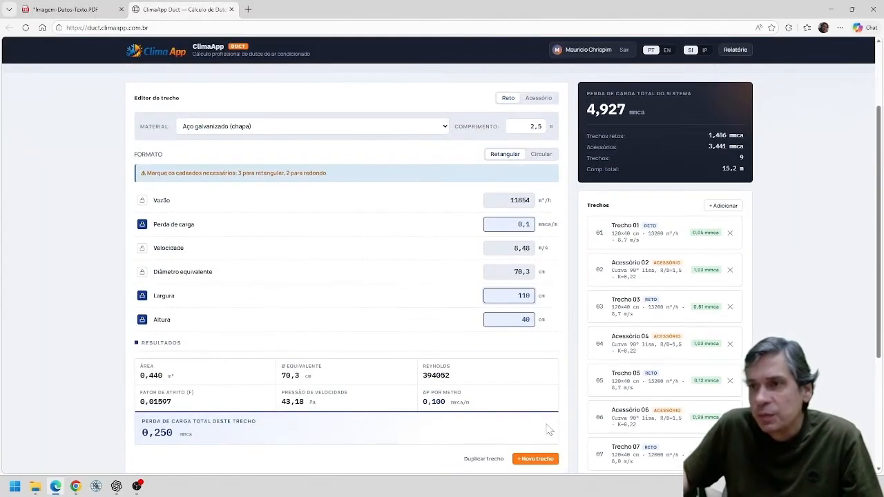
{"action": "scroll", "coordinate": [550, 430], "scroll_direction": "down", "scroll_amount": 1}
{"action": "left_click", "coordinate": [538, 414]}
{"action": "scroll", "coordinate": [513, 264], "scroll_direction": "down", "scroll_amount": 3}
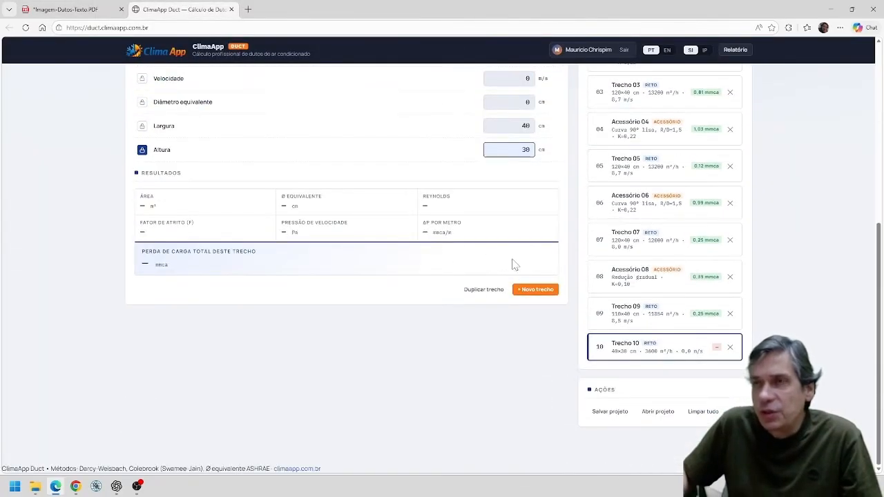
{"action": "scroll", "coordinate": [512, 264], "scroll_direction": "up", "scroll_amount": 4}
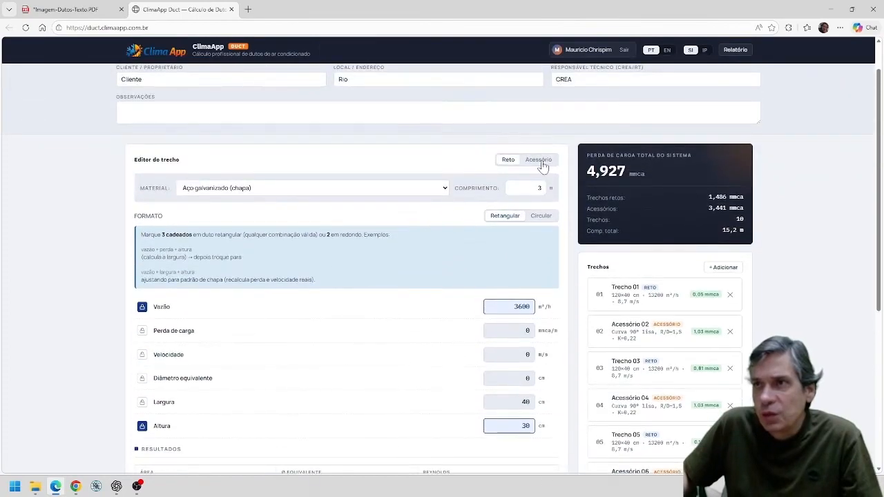
{"action": "left_click", "coordinate": [540, 161]}
{"action": "left_click", "coordinate": [547, 237]}
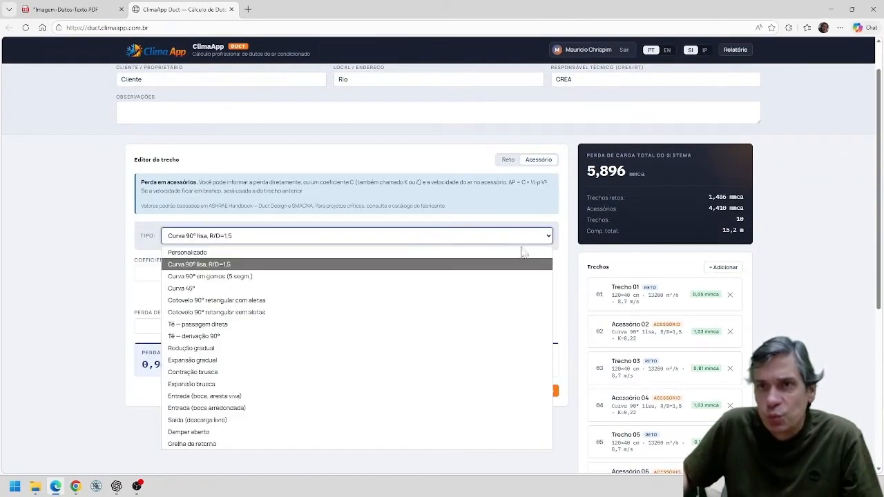
{"action": "left_click", "coordinate": [313, 350]}
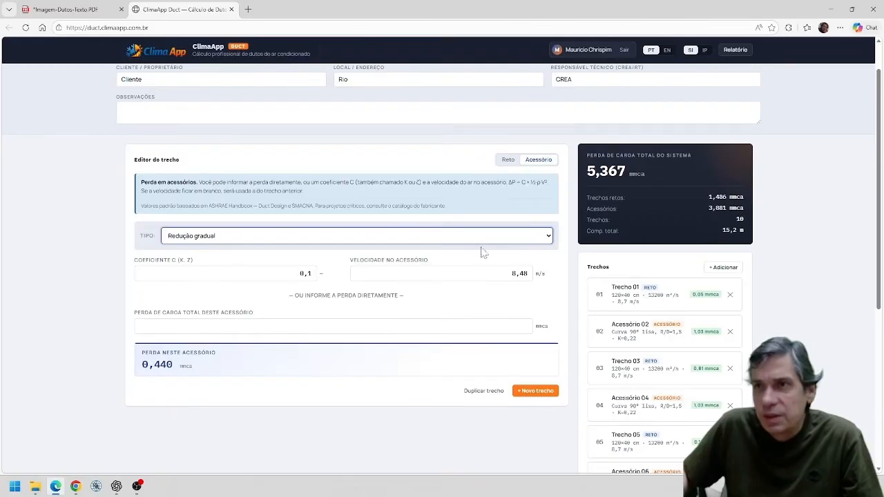
Lock the airflow of straight section 09 instead of its pressure loss and set it to 12000 m³/h.
{"action": "scroll", "coordinate": [643, 375], "scroll_direction": "down", "scroll_amount": 1}
{"action": "scroll", "coordinate": [642, 373], "scroll_direction": "down", "scroll_amount": 4}
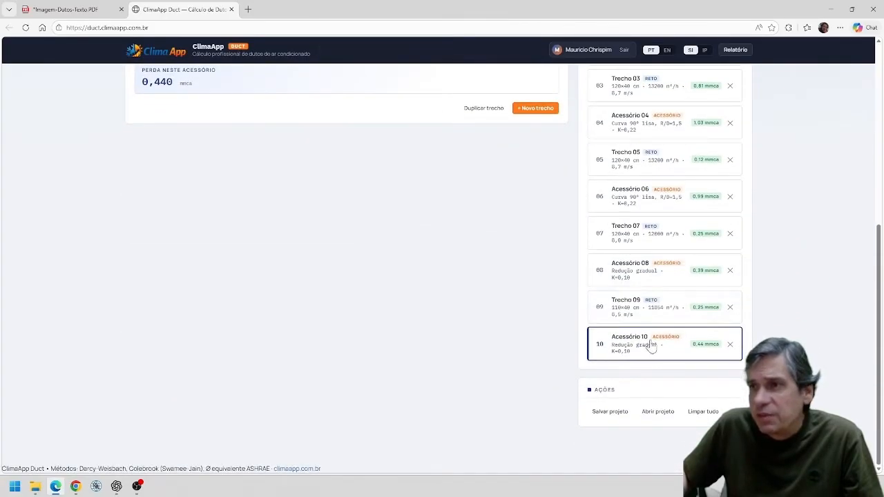
{"action": "left_click", "coordinate": [642, 313]}
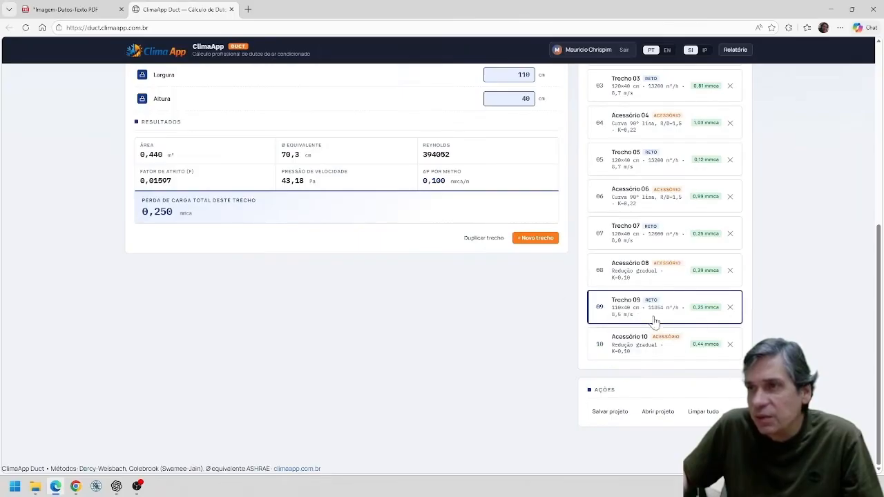
{"action": "scroll", "coordinate": [360, 274], "scroll_direction": "up", "scroll_amount": 3}
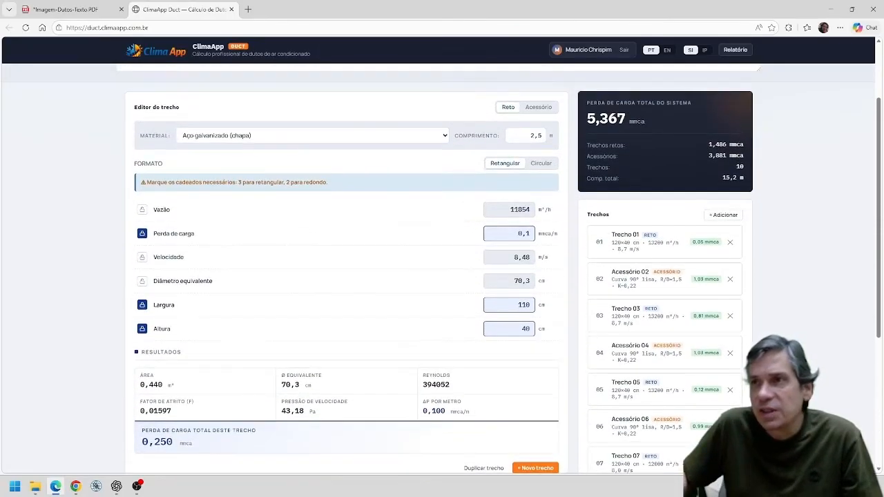
{"action": "left_click", "coordinate": [141, 210]}
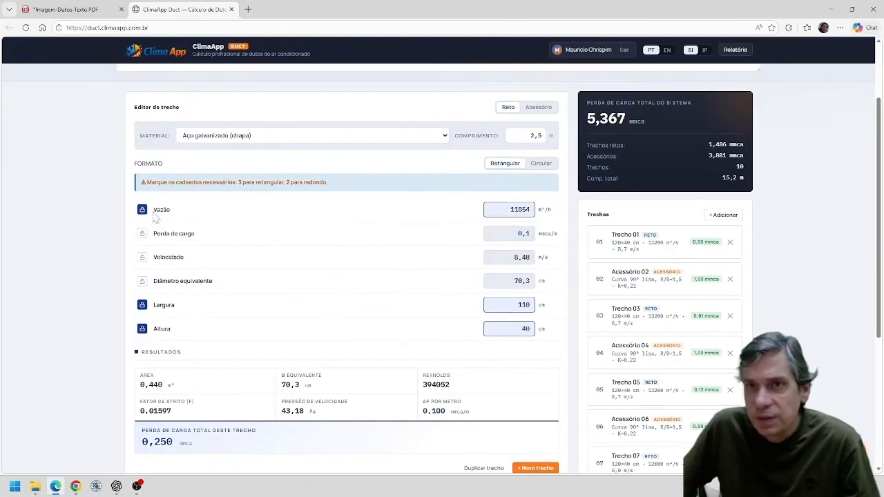
{"action": "key", "text": "Tab"}
{"action": "type", "text": "12000"}
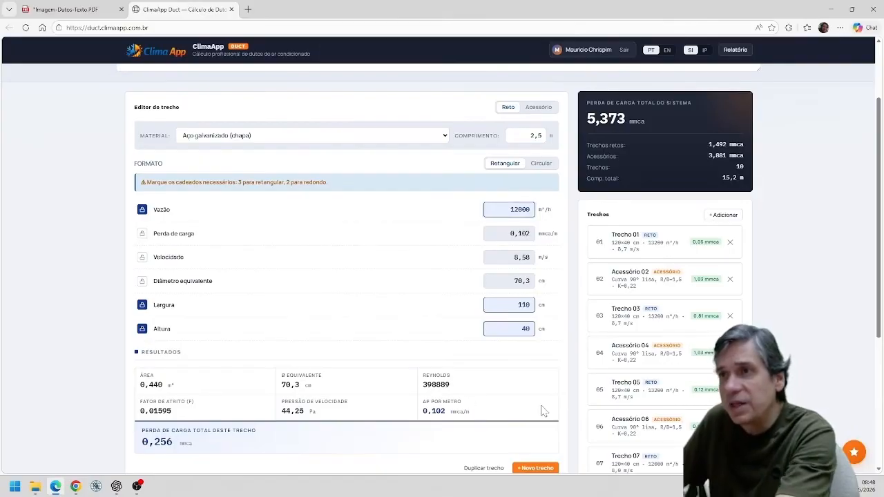
Compare the air velocity entered in fitting 10 with the calculated velocity of straight section 09.
{"action": "scroll", "coordinate": [542, 415], "scroll_direction": "down", "scroll_amount": 1}
{"action": "scroll", "coordinate": [539, 409], "scroll_direction": "down", "scroll_amount": 2}
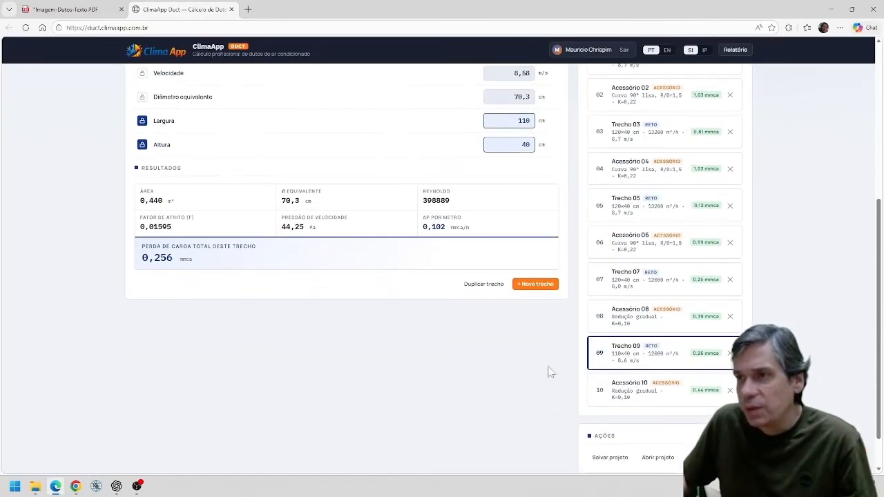
{"action": "scroll", "coordinate": [442, 267], "scroll_direction": "up", "scroll_amount": 1}
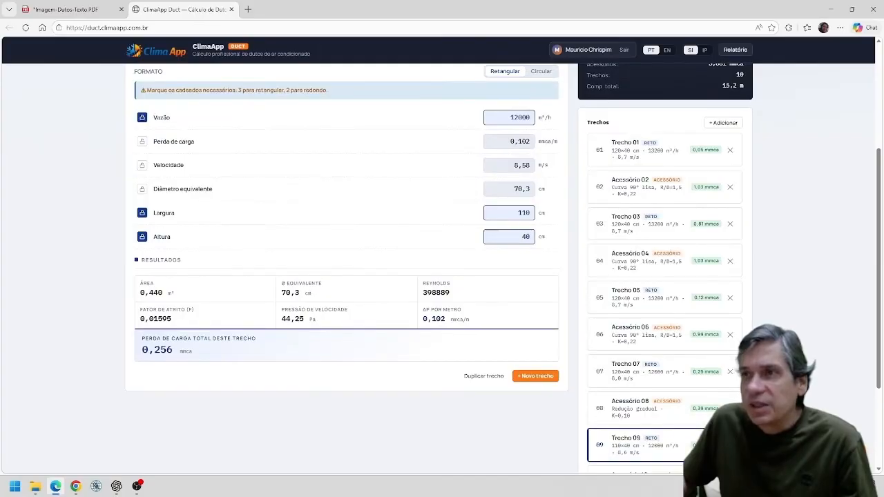
{"action": "scroll", "coordinate": [585, 346], "scroll_direction": "down", "scroll_amount": 2}
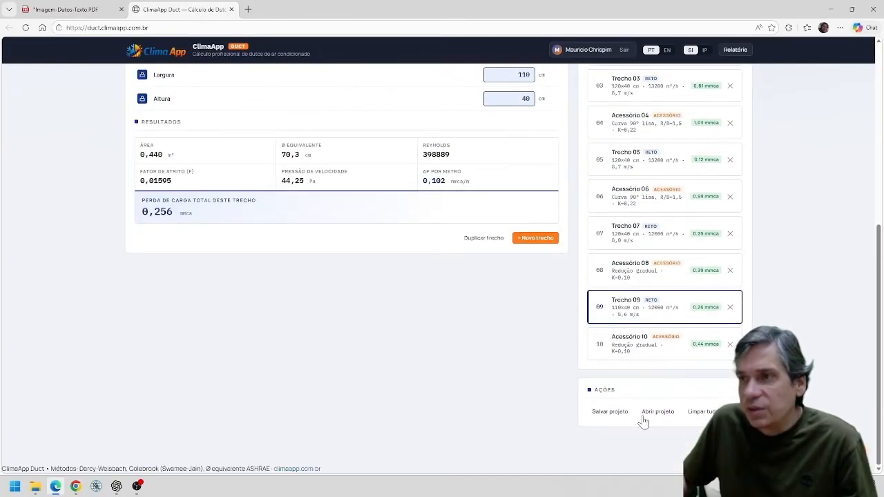
{"action": "left_click", "coordinate": [637, 348]}
{"action": "scroll", "coordinate": [414, 260], "scroll_direction": "up", "scroll_amount": 1}
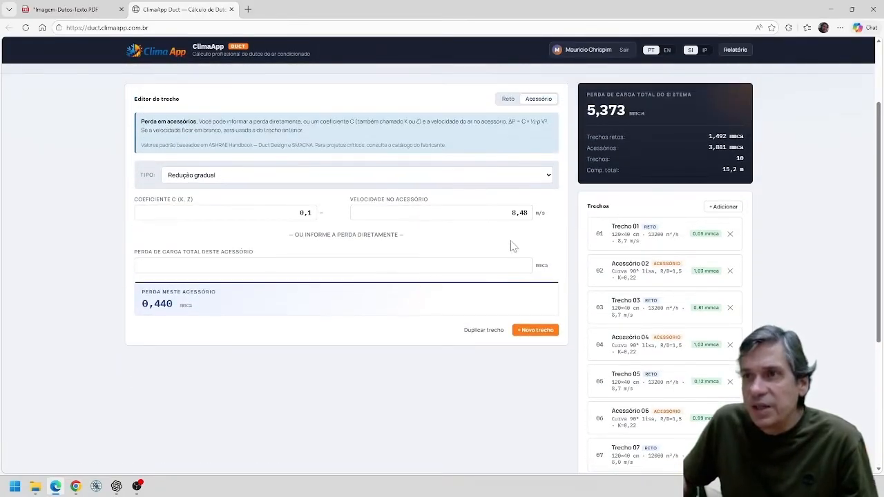
{"action": "left_click", "coordinate": [524, 329]}
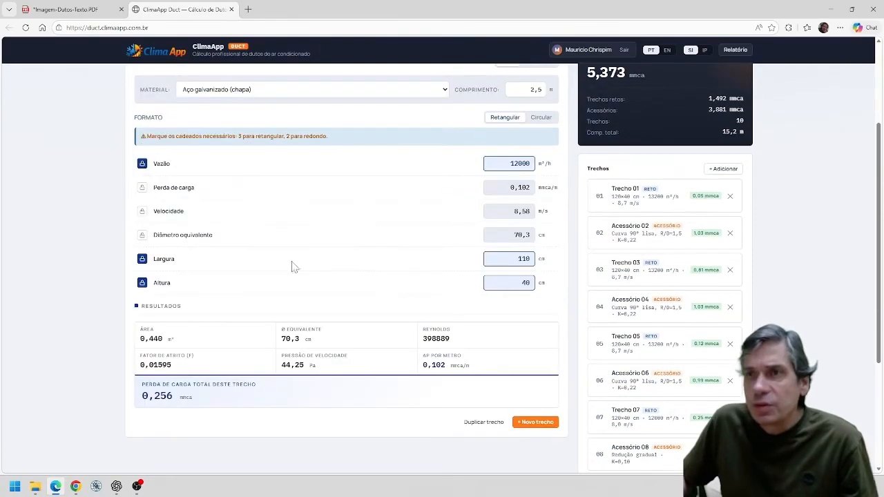
{"action": "scroll", "coordinate": [555, 325], "scroll_direction": "down", "scroll_amount": 2}
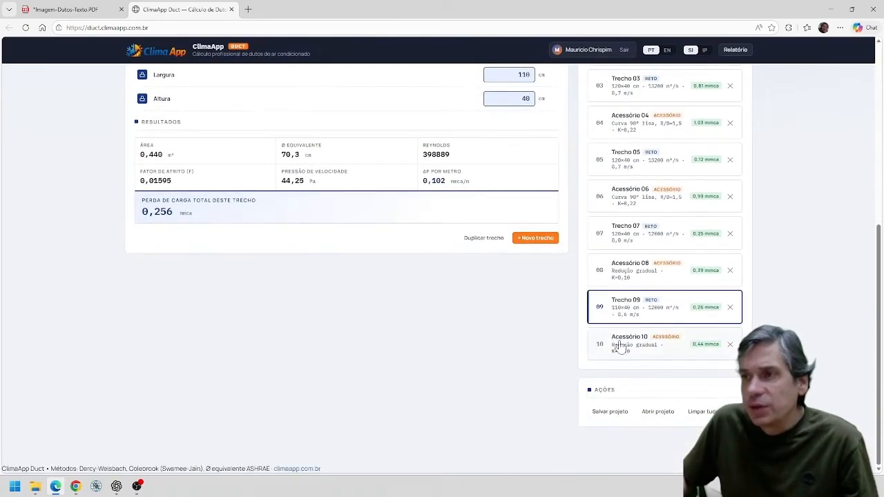
Set the air velocity of fitting 10 to 8,58 m/s, taken from section 09.
{"action": "left_click", "coordinate": [622, 347]}
{"action": "scroll", "coordinate": [504, 293], "scroll_direction": "down", "scroll_amount": 1}
{"action": "scroll", "coordinate": [292, 170], "scroll_direction": "up", "scroll_amount": 2}
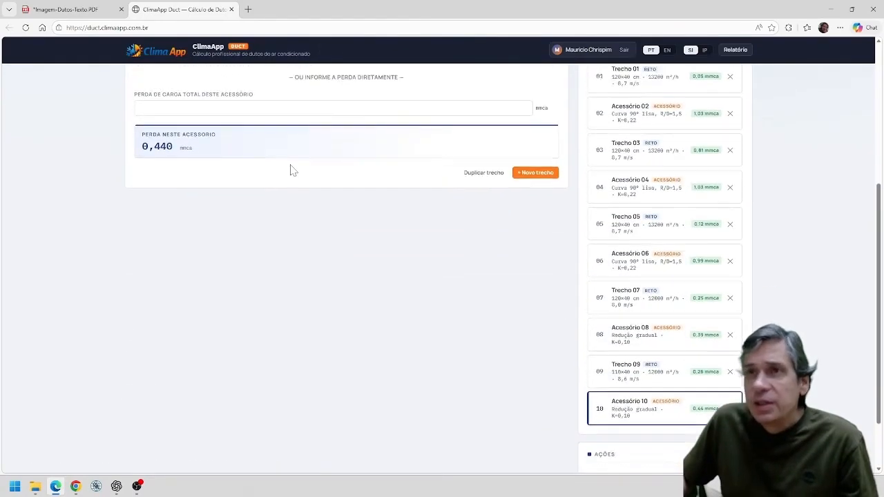
{"action": "left_click", "coordinate": [529, 212]}
{"action": "key", "text": "BackSpace"}
{"action": "key", "text": "BackSpace"}
{"action": "type", "text": "58"}
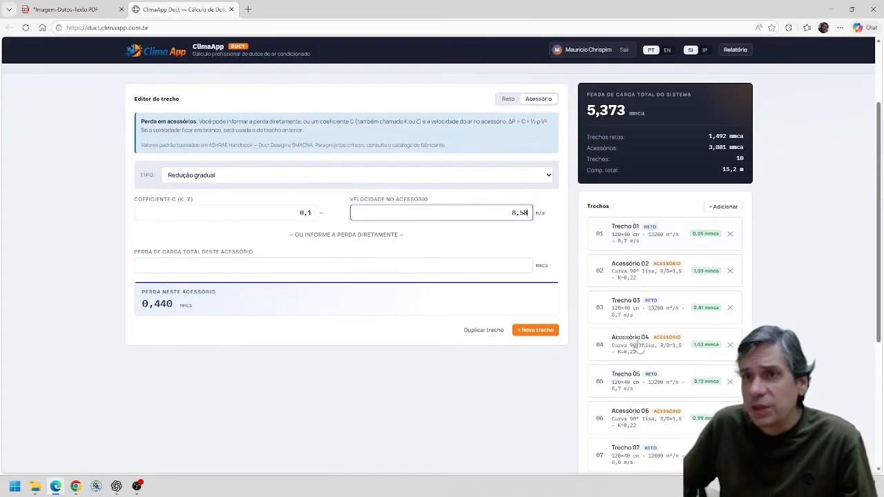
Add straight section 11 after fitting 10 and set its length to 2,5 m according to the layout PDF.
{"action": "left_click", "coordinate": [456, 404]}
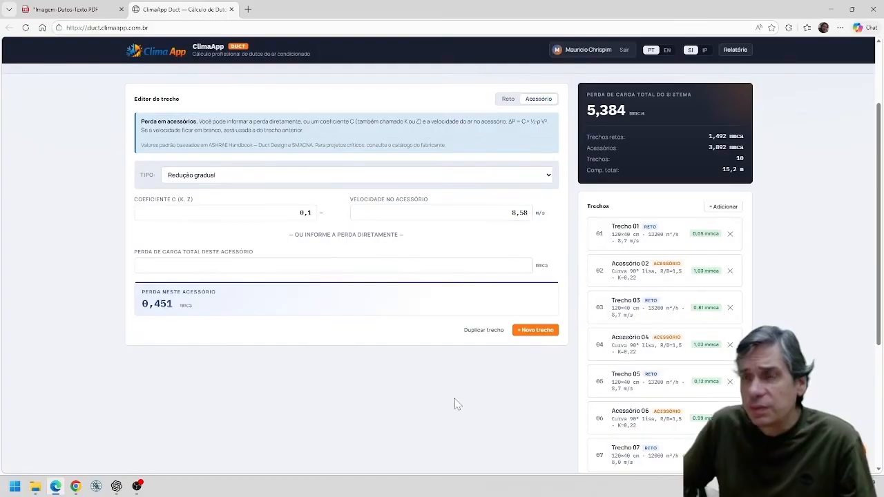
{"action": "left_click", "coordinate": [535, 331]}
{"action": "left_click", "coordinate": [73, 12]}
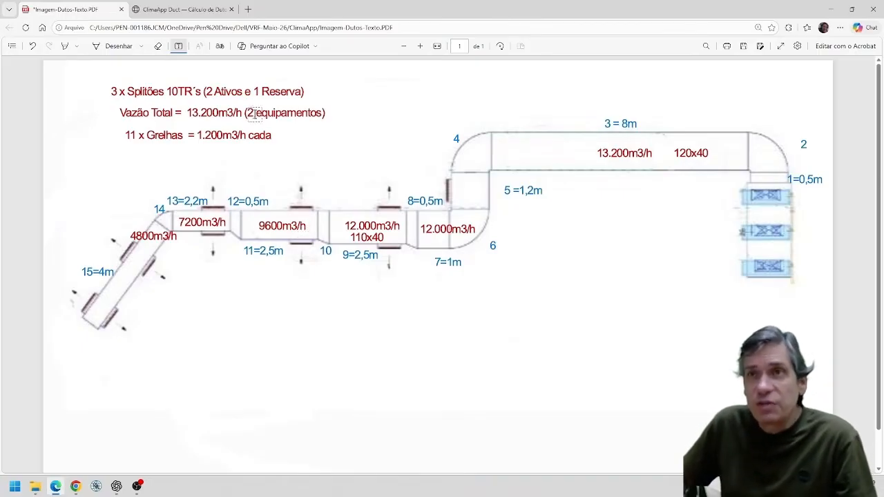
{"action": "left_click", "coordinate": [195, 11]}
{"action": "scroll", "coordinate": [543, 135], "scroll_direction": "up", "scroll_amount": 3}
{"action": "scroll", "coordinate": [542, 134], "scroll_direction": "up", "scroll_amount": 3}
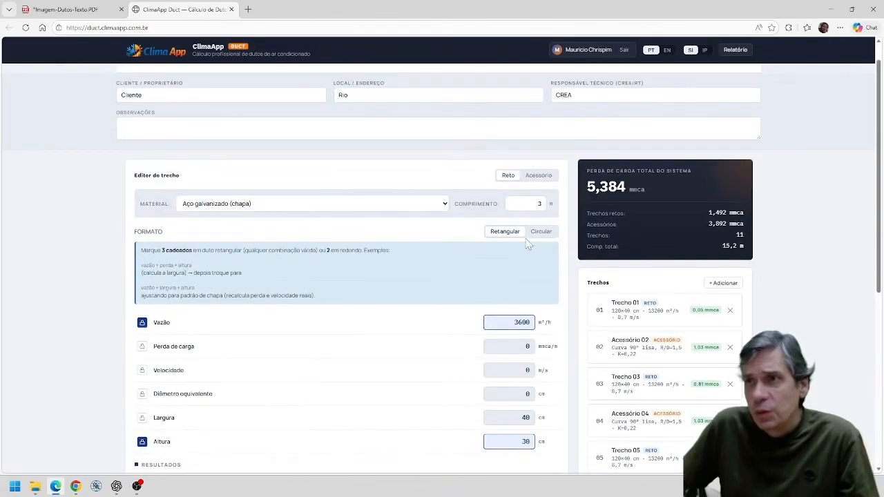
{"action": "left_click", "coordinate": [89, 12]}
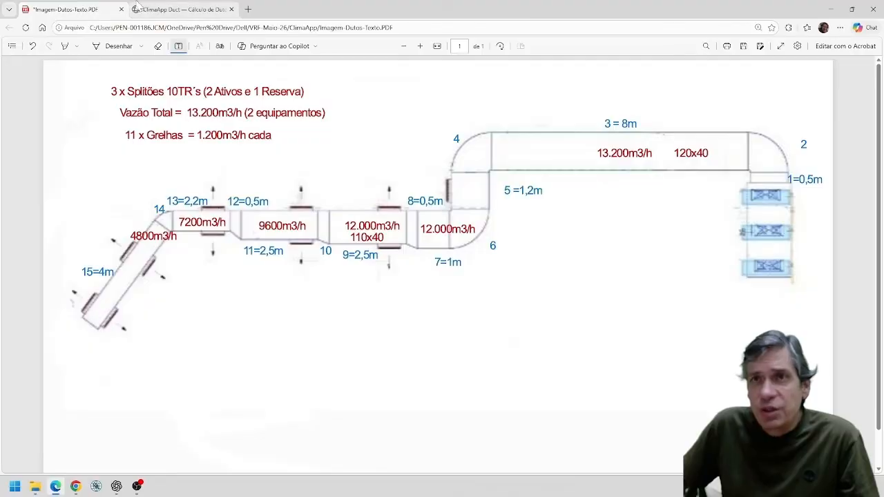
{"action": "left_click", "coordinate": [164, 14]}
{"action": "left_click", "coordinate": [540, 203]}
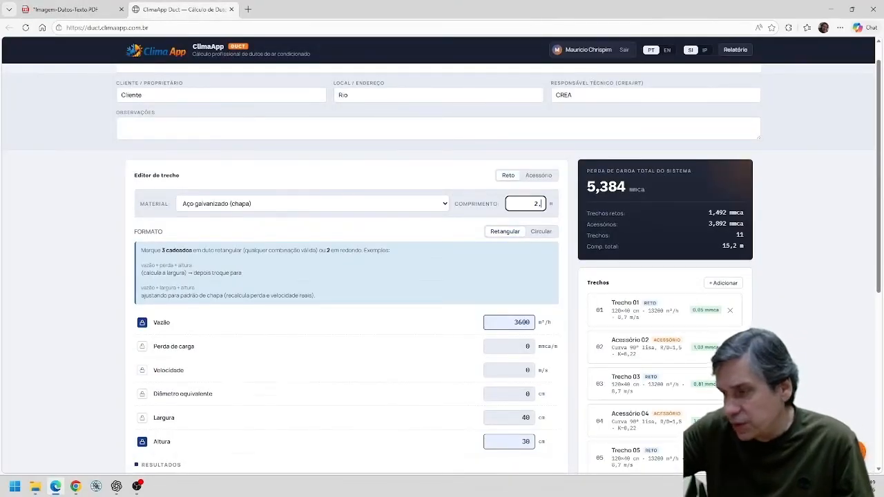
{"action": "scroll", "coordinate": [573, 276], "scroll_direction": "down", "scroll_amount": 2}
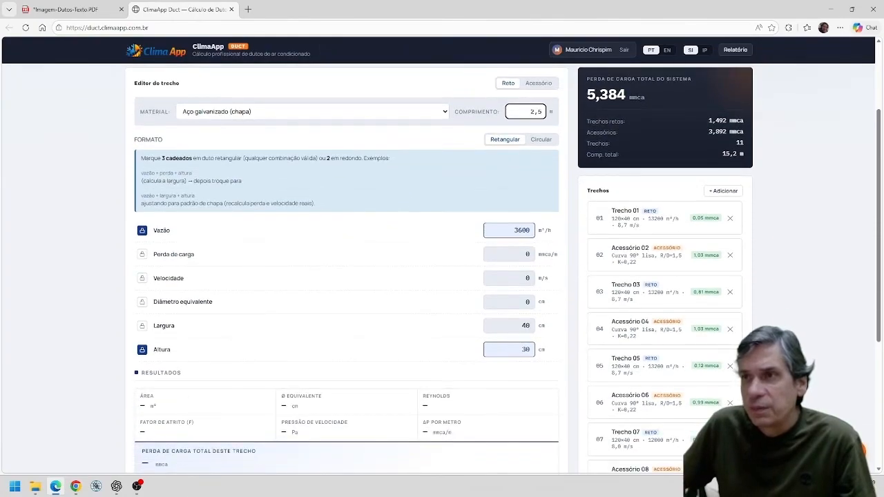
Size section 11 with an airflow of 9500 m³/h, a locked pressure loss of 0,1 mmca/m and a height of 40 cm.
{"action": "left_click_drag", "start_coordinate": [530, 230], "coordinate": [477, 230]}
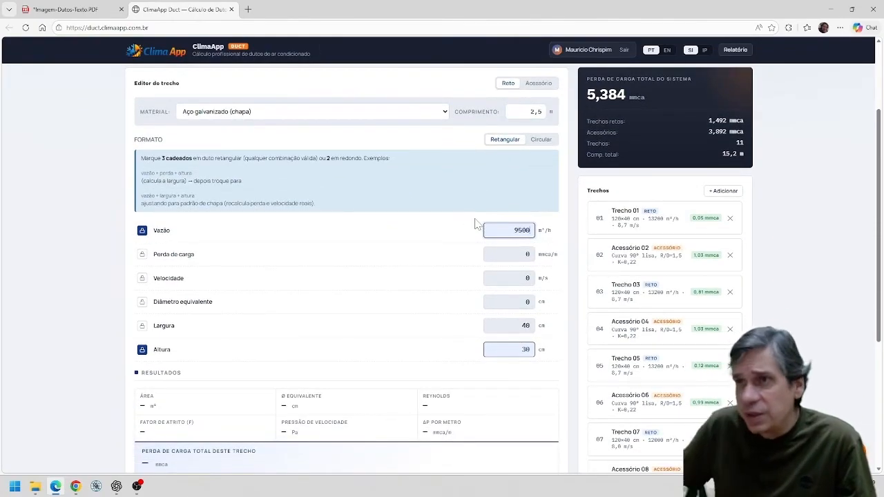
{"action": "left_click", "coordinate": [143, 254]}
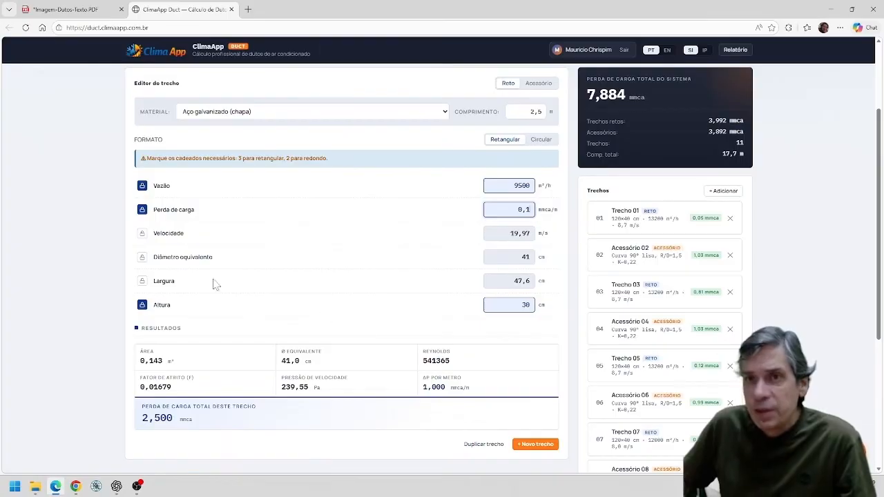
{"action": "double_click", "coordinate": [525, 304]}
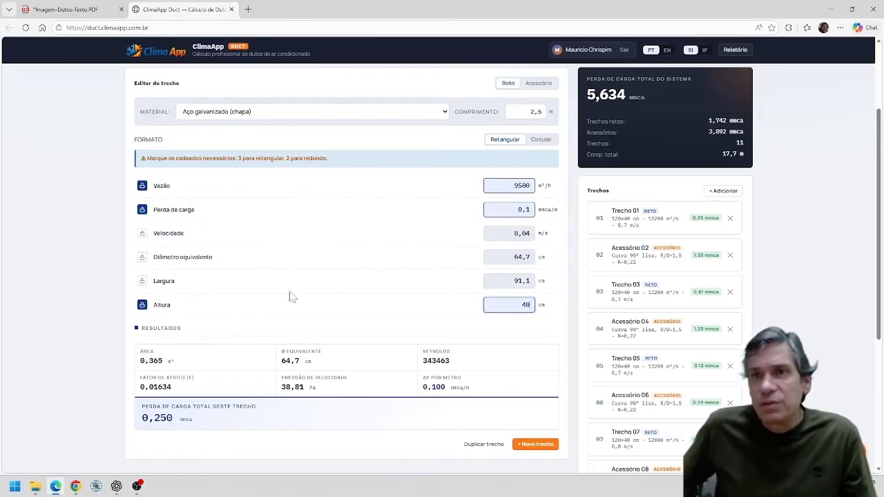
Lock the width of section 11 instead of its pressure loss, set it to 90 cm, and add a new section 12.
{"action": "left_click", "coordinate": [143, 211]}
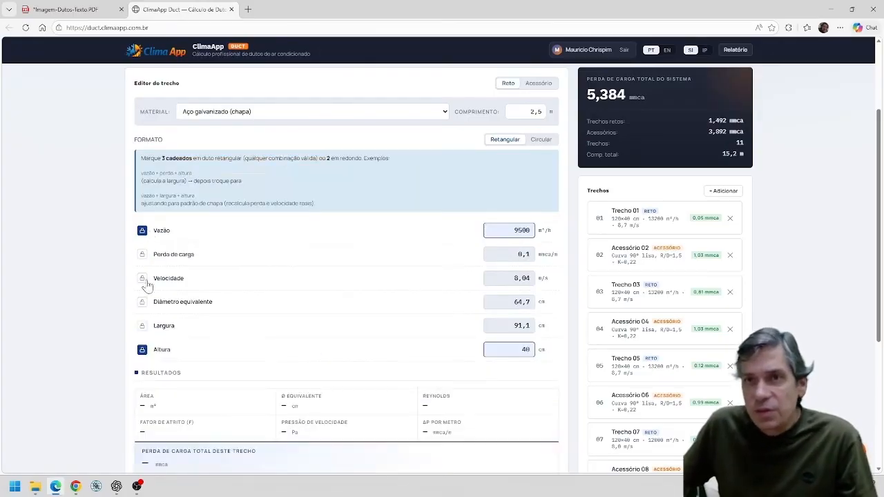
{"action": "left_click", "coordinate": [142, 324]}
{"action": "left_click_drag", "start_coordinate": [531, 281], "coordinate": [473, 276]}
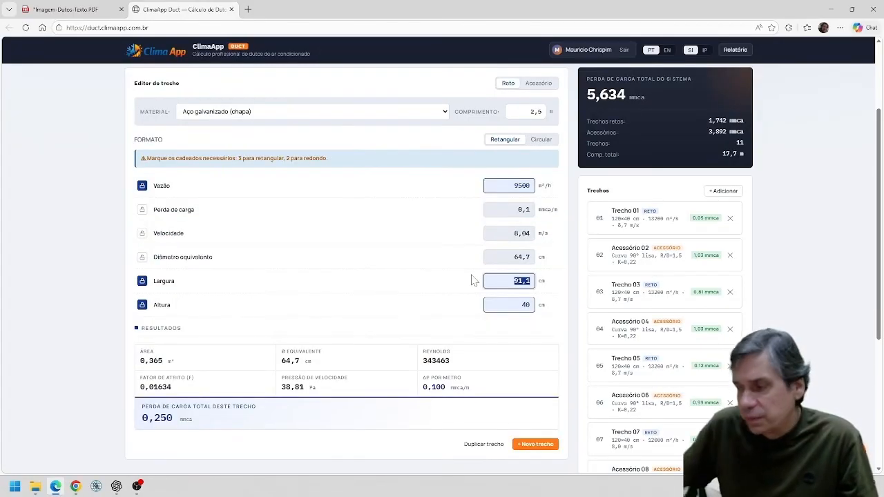
{"action": "type", "text": "90"}
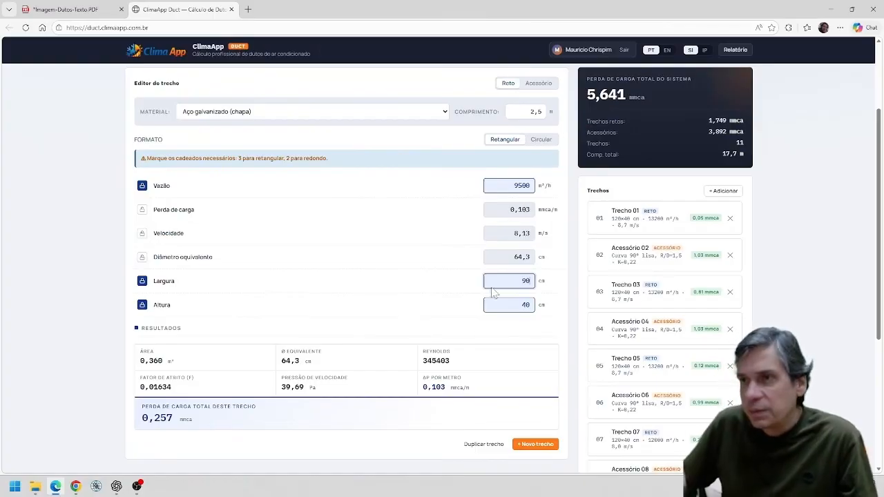
{"action": "left_click", "coordinate": [542, 446]}
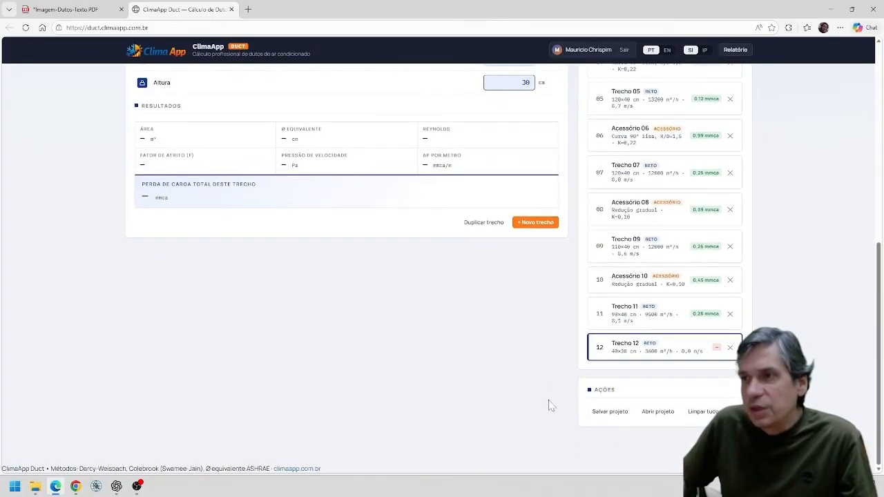
Annotate the layout PDF with the dimensions 90x40 beneath the length label of section 11.
{"action": "left_click", "coordinate": [69, 10]}
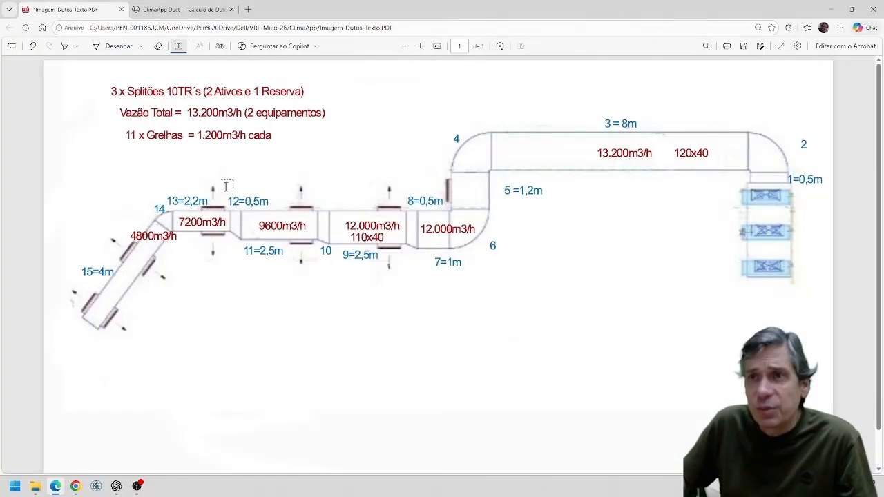
{"action": "left_click", "coordinate": [257, 266]}
{"action": "type", "text": "9"}
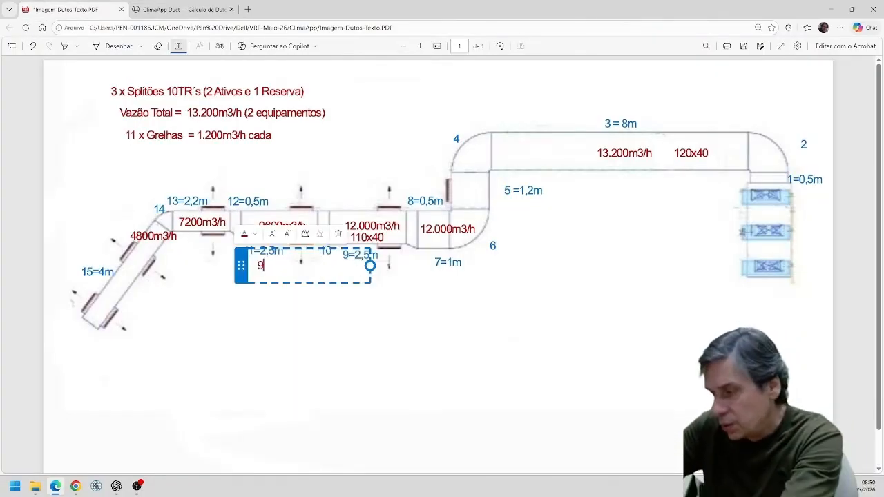
{"action": "type", "text": "0x40"}
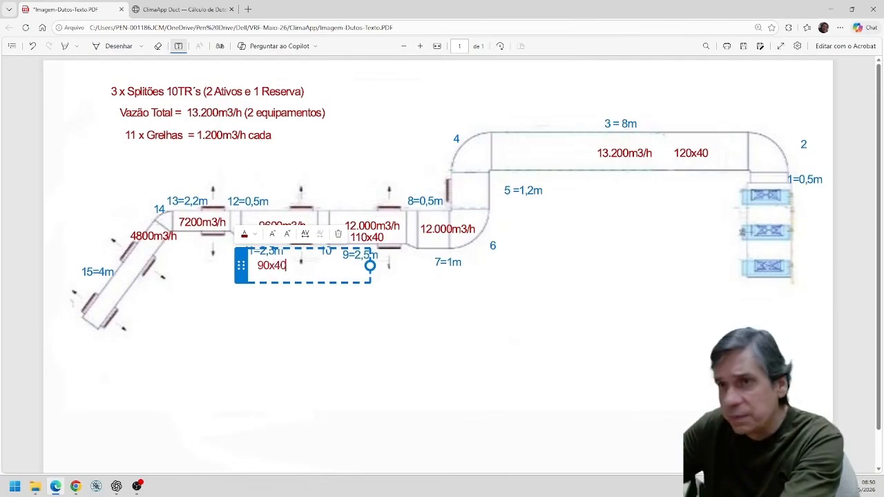
{"action": "left_click", "coordinate": [290, 392]}
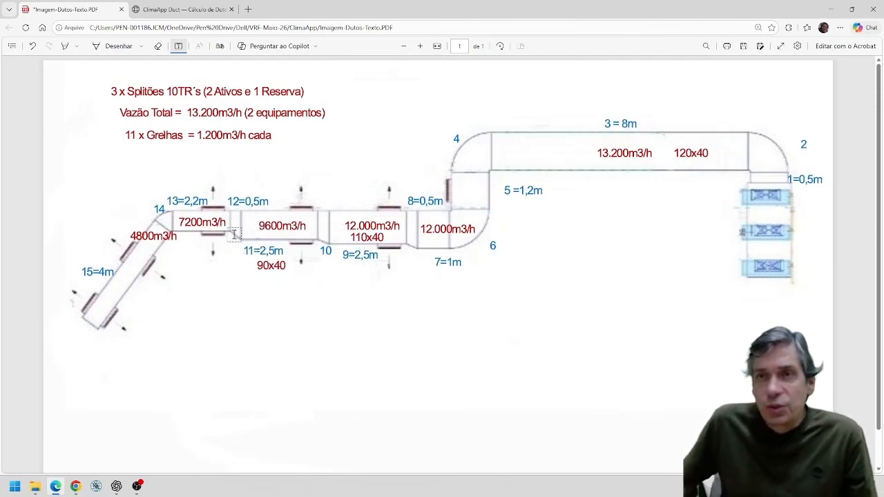
Back in the duct calculator, make section 12 a fitting of type Redução gradual.
{"action": "left_click", "coordinate": [181, 9]}
{"action": "scroll", "coordinate": [484, 200], "scroll_direction": "up", "scroll_amount": 6}
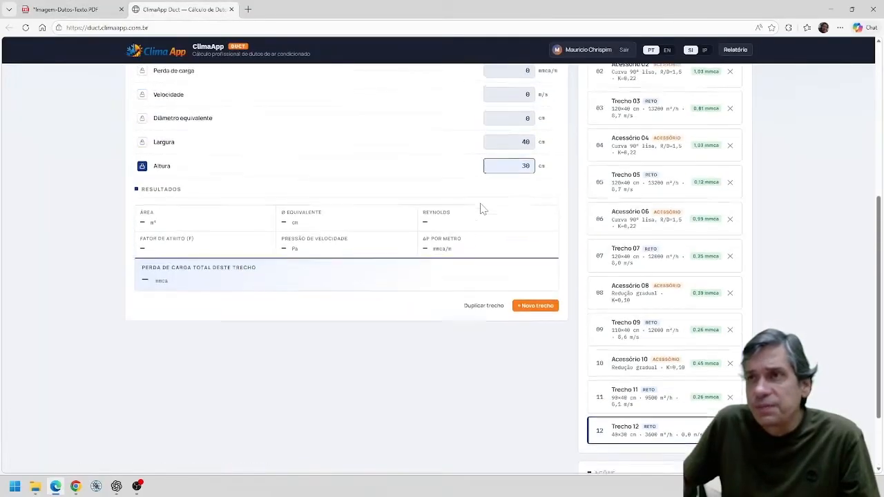
{"action": "left_click", "coordinate": [538, 204]}
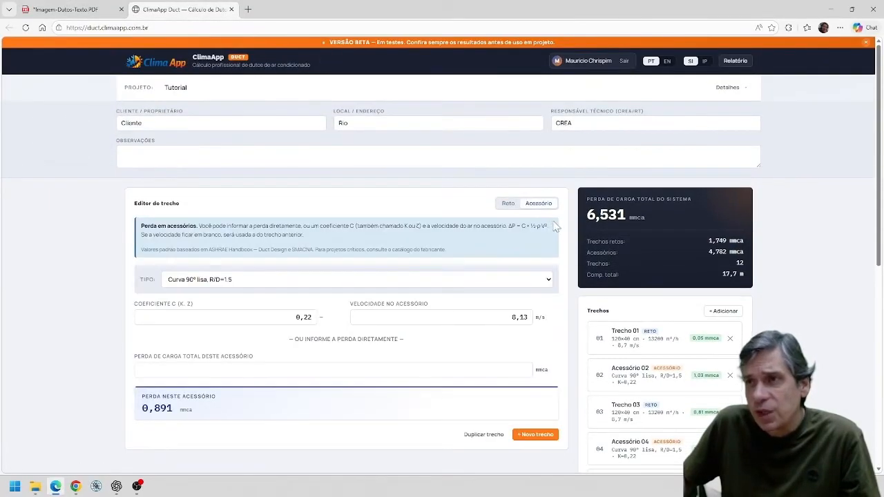
{"action": "left_click", "coordinate": [547, 283]}
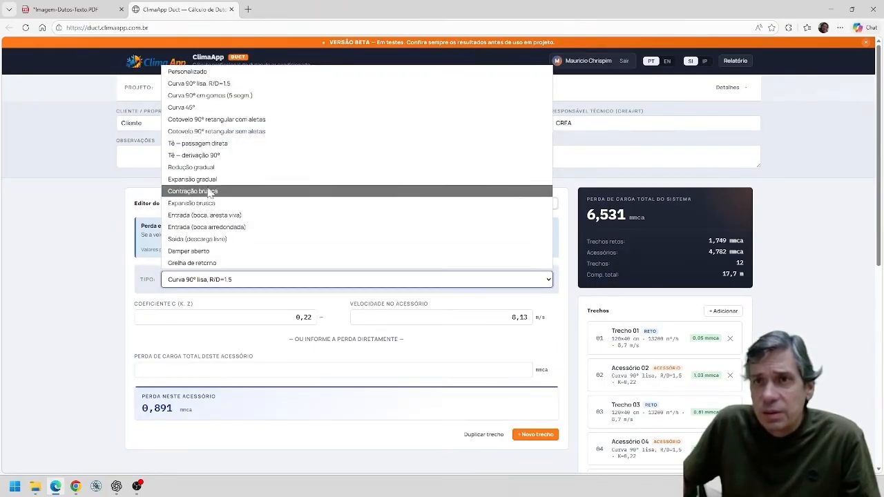
{"action": "left_click", "coordinate": [200, 167]}
{"action": "scroll", "coordinate": [431, 325], "scroll_direction": "down", "scroll_amount": 4}
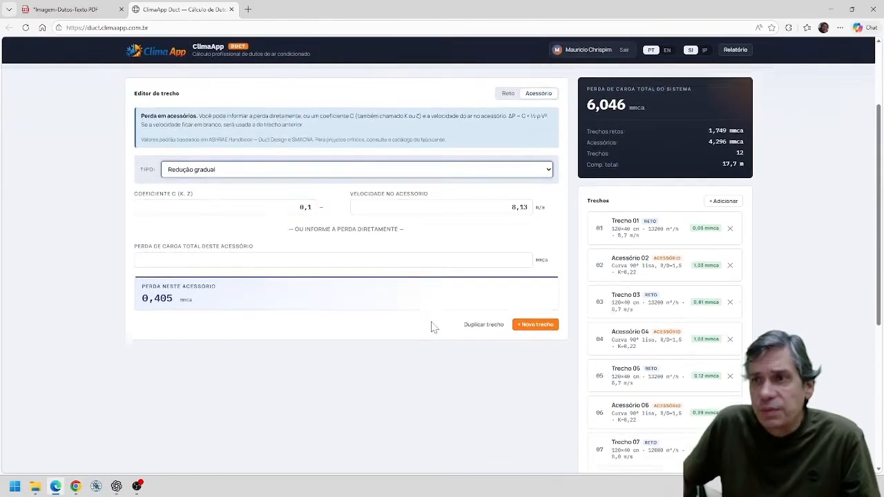
Add straight section 13 and set its length to 2,2 m according to the layout PDF.
{"action": "left_click", "coordinate": [533, 253]}
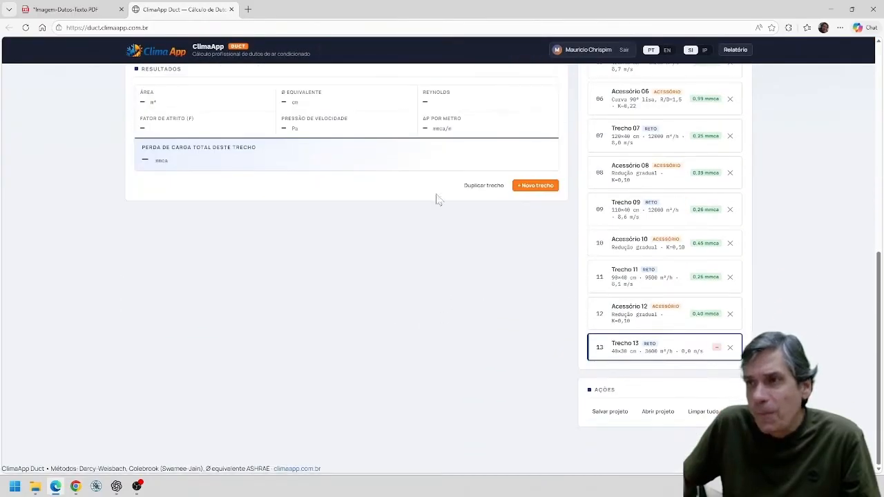
{"action": "left_click", "coordinate": [53, 9]}
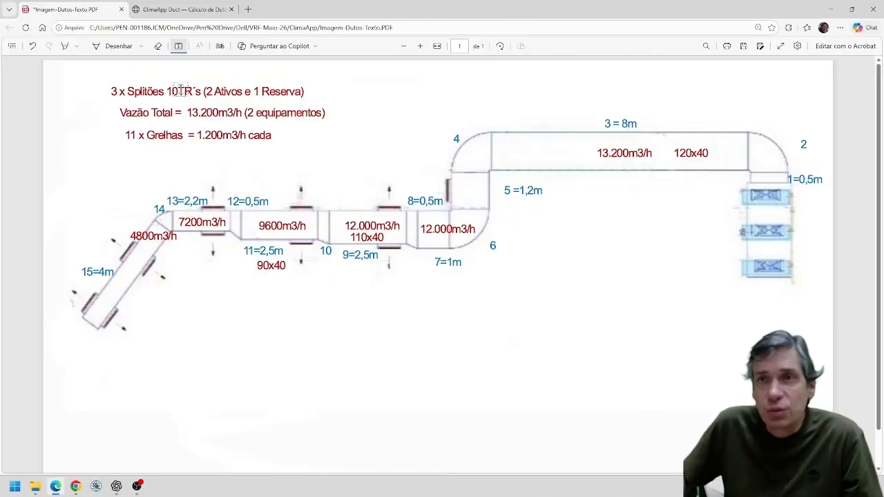
{"action": "left_click", "coordinate": [192, 10]}
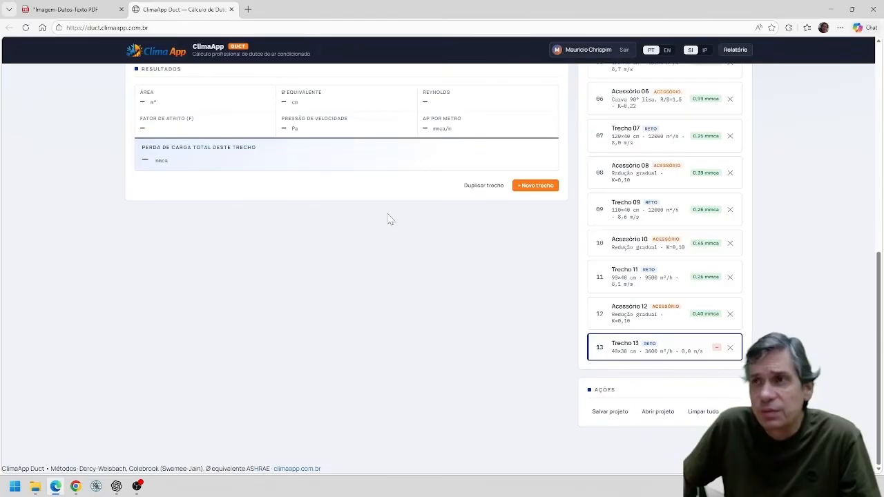
{"action": "scroll", "coordinate": [512, 309], "scroll_direction": "up", "scroll_amount": 3}
{"action": "scroll", "coordinate": [511, 310], "scroll_direction": "up", "scroll_amount": 2}
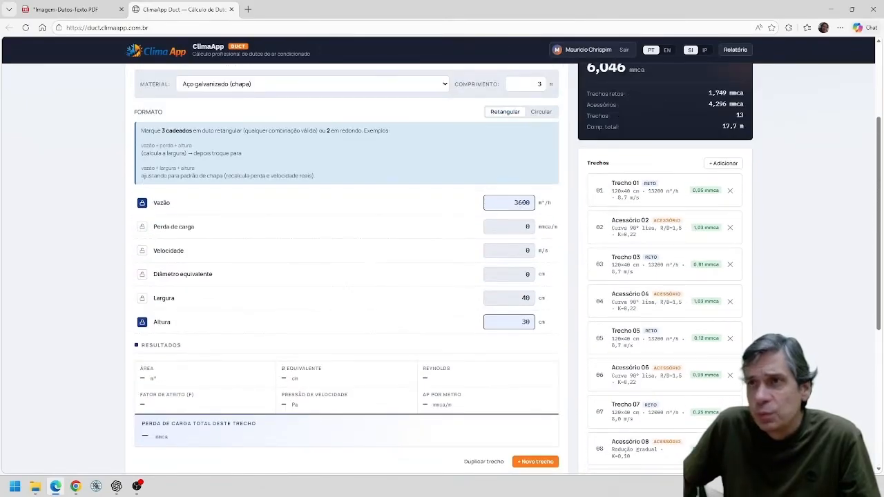
{"action": "left_click", "coordinate": [541, 130]}
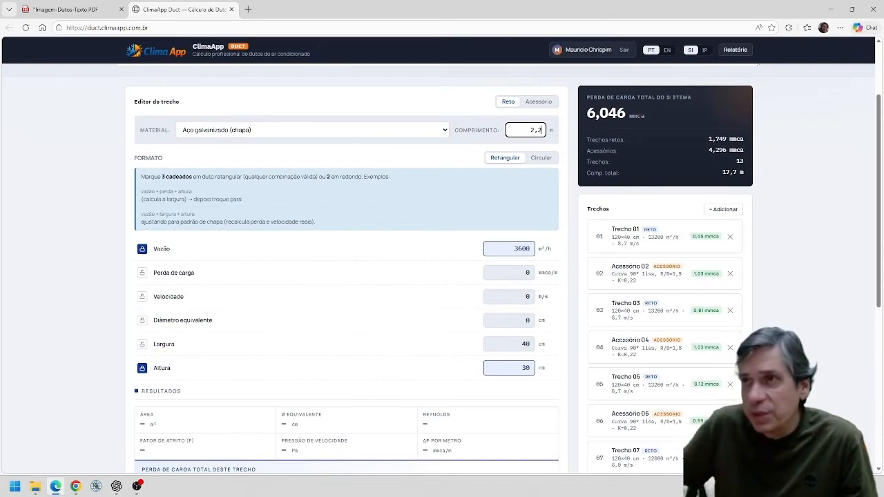
Size section 13 with the PDF's airflow of 7200 m³/h, a height of 40 cm and a locked pressure loss of 0,1 mmca/m.
{"action": "left_click", "coordinate": [94, 12]}
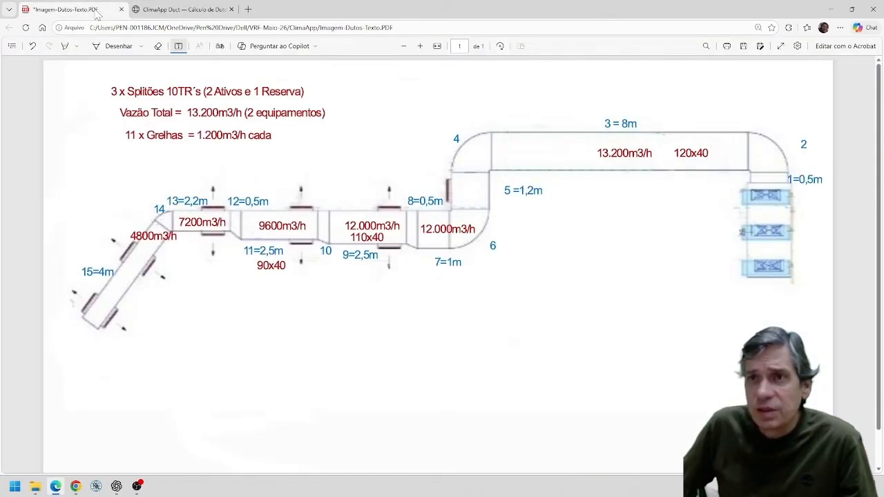
{"action": "left_click", "coordinate": [169, 9]}
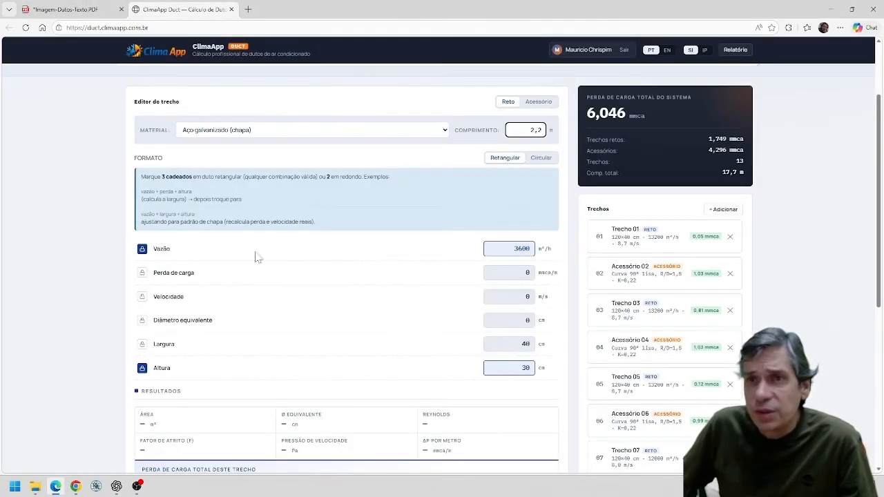
{"action": "left_click", "coordinate": [490, 249]}
{"action": "type", "text": "72"}
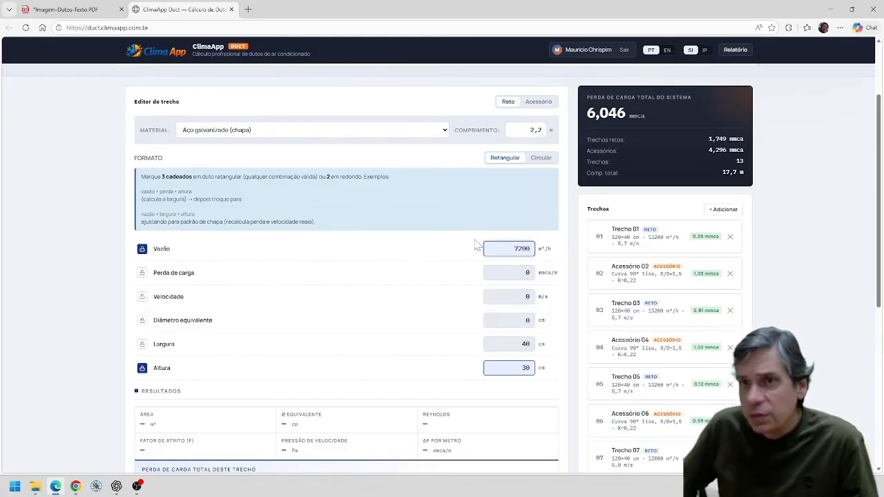
{"action": "left_click", "coordinate": [525, 368]}
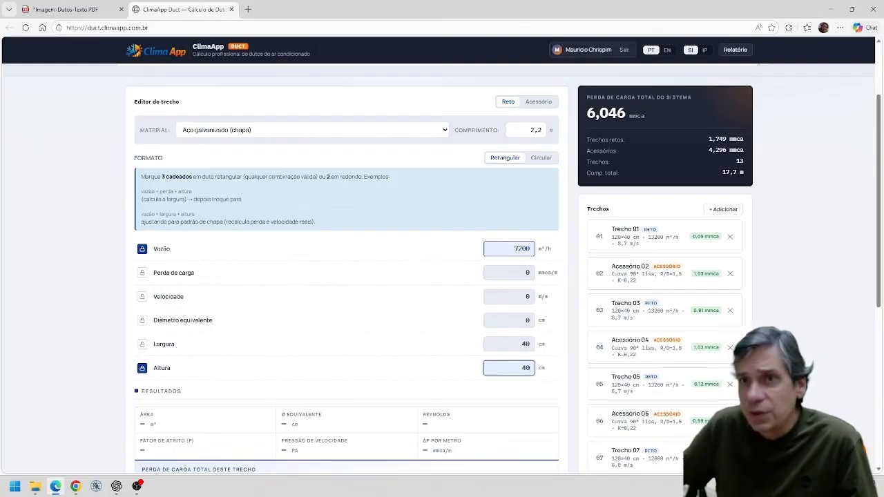
{"action": "left_click", "coordinate": [143, 273]}
{"action": "left_click", "coordinate": [527, 228]}
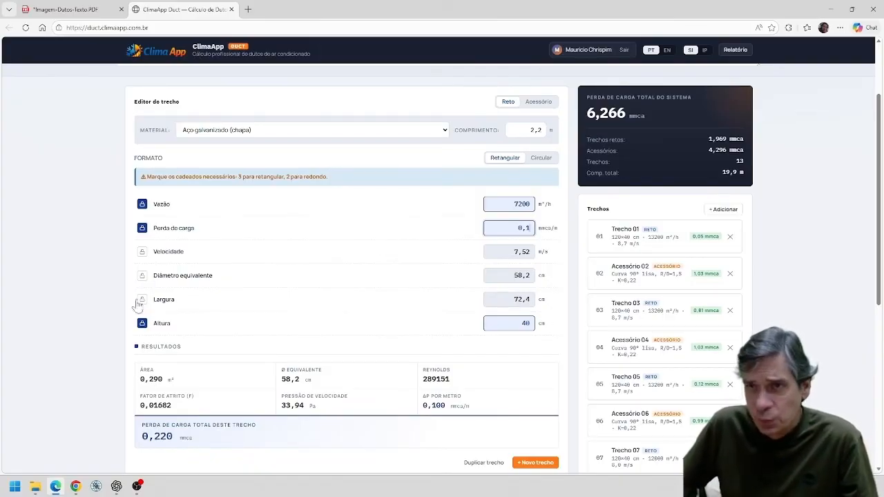
Lock the width of section 13 instead of its pressure loss and set it to 70 cm.
{"action": "left_click", "coordinate": [143, 228]}
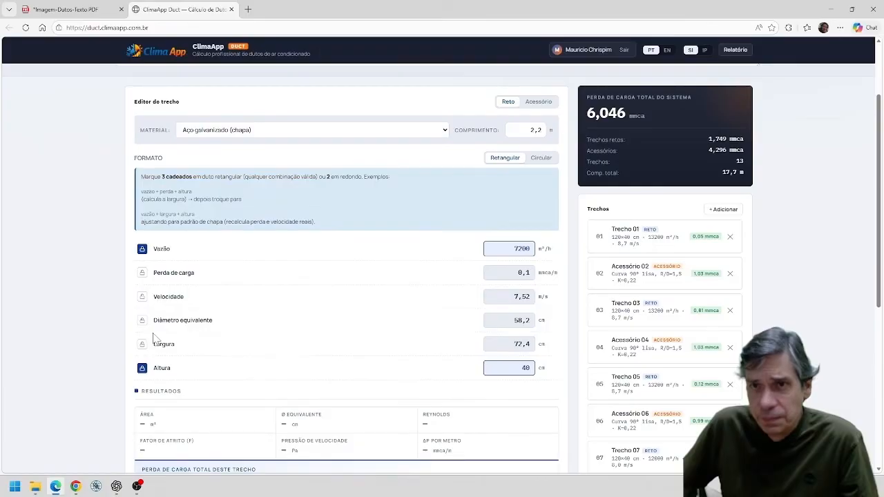
{"action": "left_click", "coordinate": [143, 299]}
{"action": "left_click", "coordinate": [492, 297]}
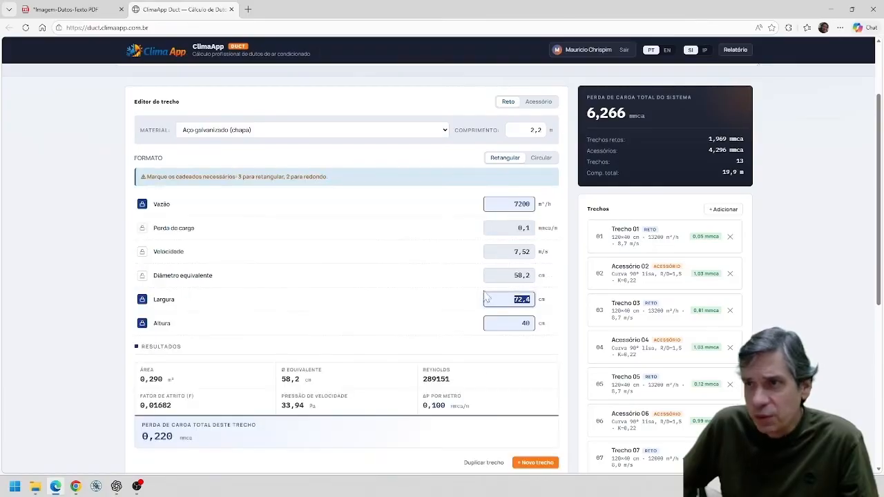
{"action": "type", "text": "70"}
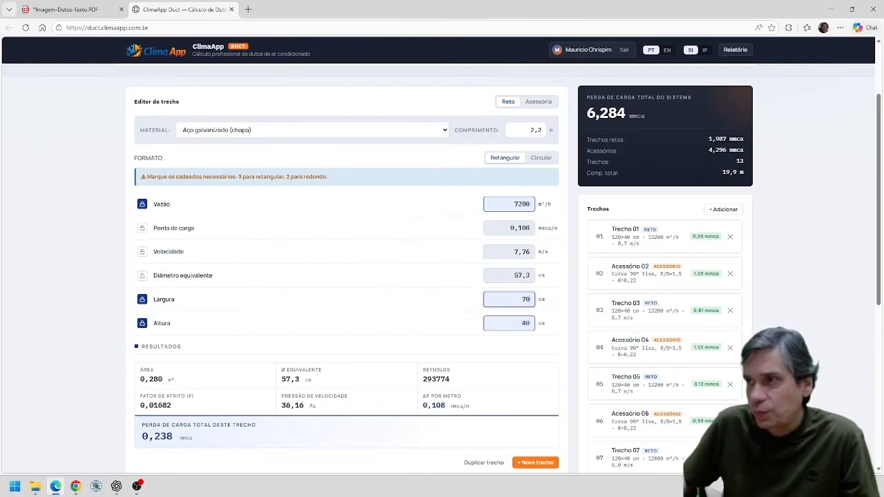
{"action": "scroll", "coordinate": [854, 277], "scroll_direction": "down", "scroll_amount": 5}
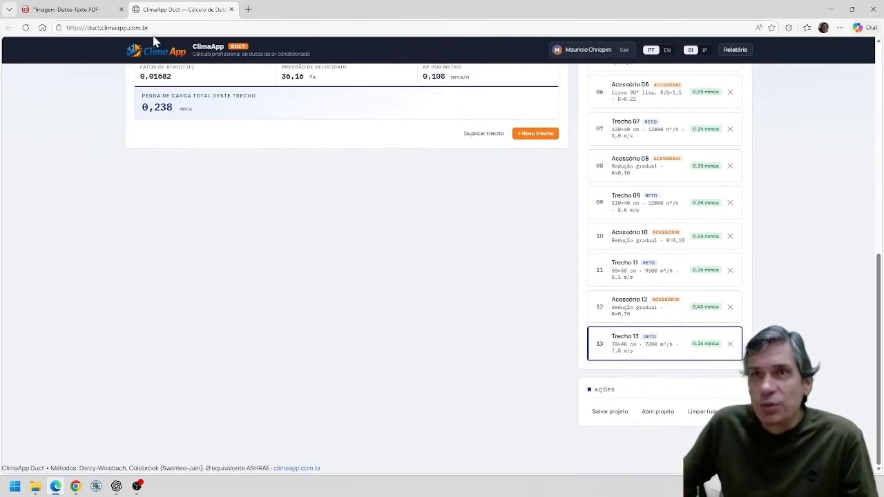
Check the layout PDF, switch back to the duct calculator and turn section 13 into a fitting of type Curva 45°.
{"action": "left_click", "coordinate": [87, 11]}
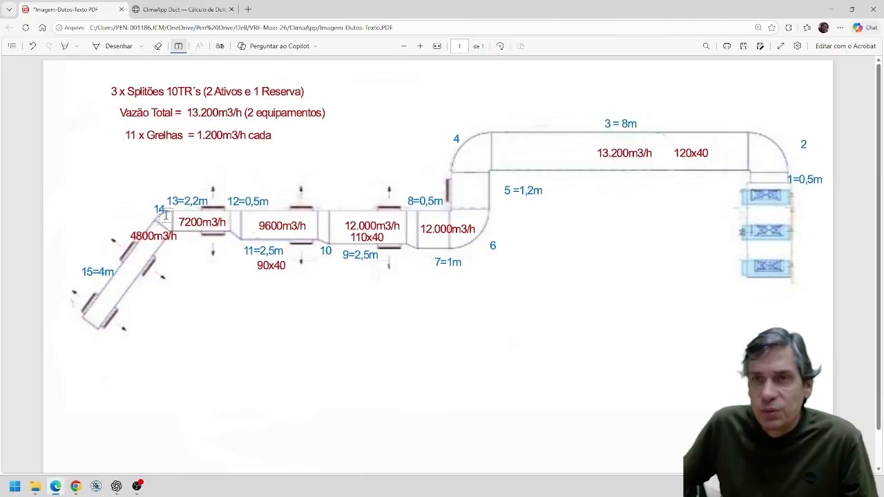
{"action": "left_click", "coordinate": [194, 14]}
{"action": "scroll", "coordinate": [499, 215], "scroll_direction": "up", "scroll_amount": 5}
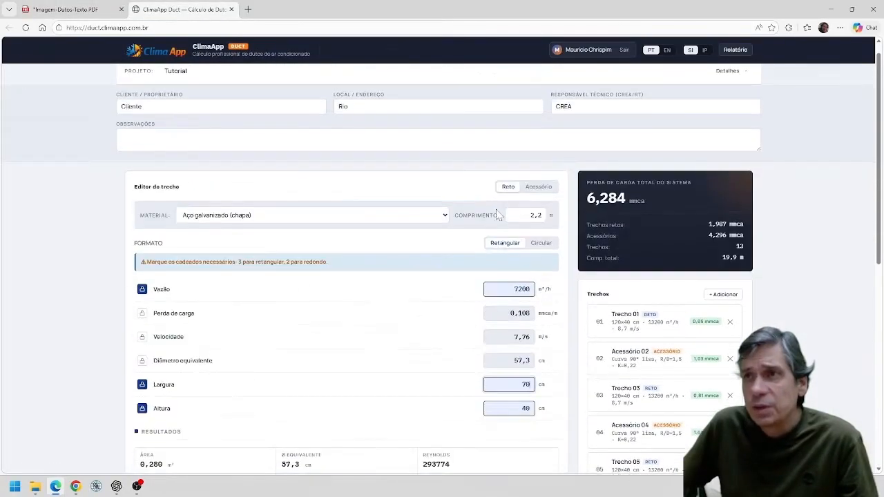
{"action": "left_click", "coordinate": [539, 204]}
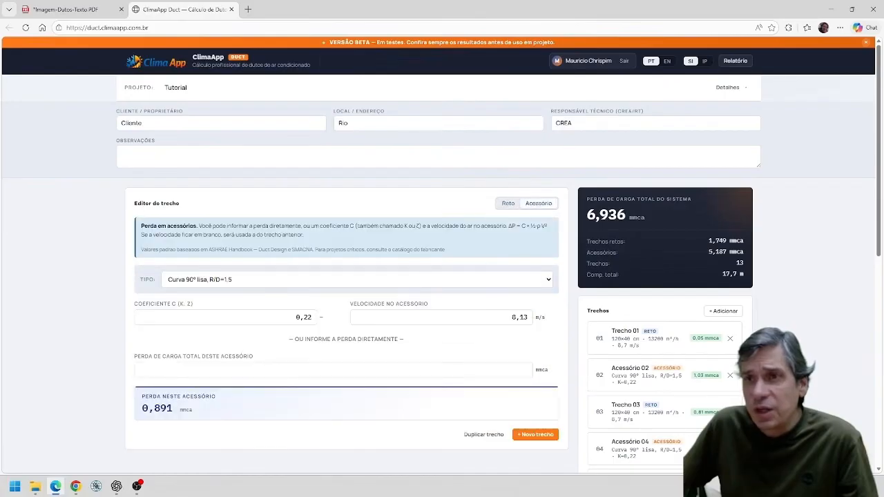
{"action": "left_click", "coordinate": [545, 280]}
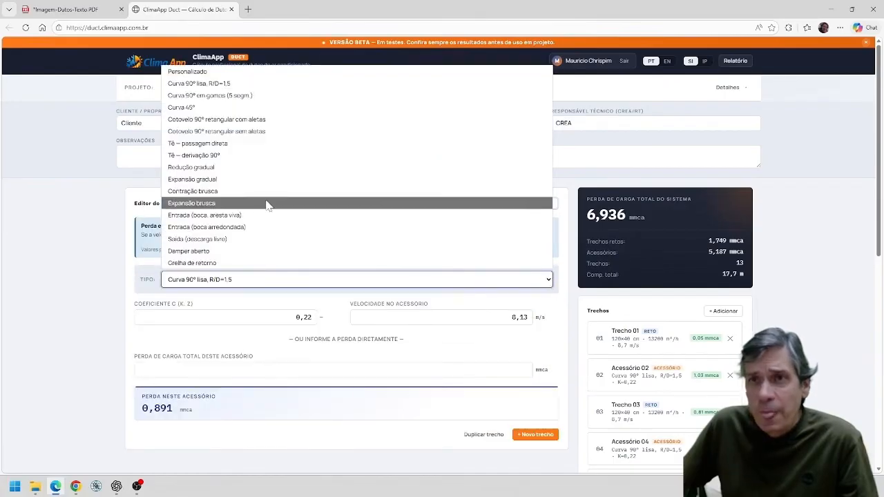
{"action": "left_click", "coordinate": [224, 108]}
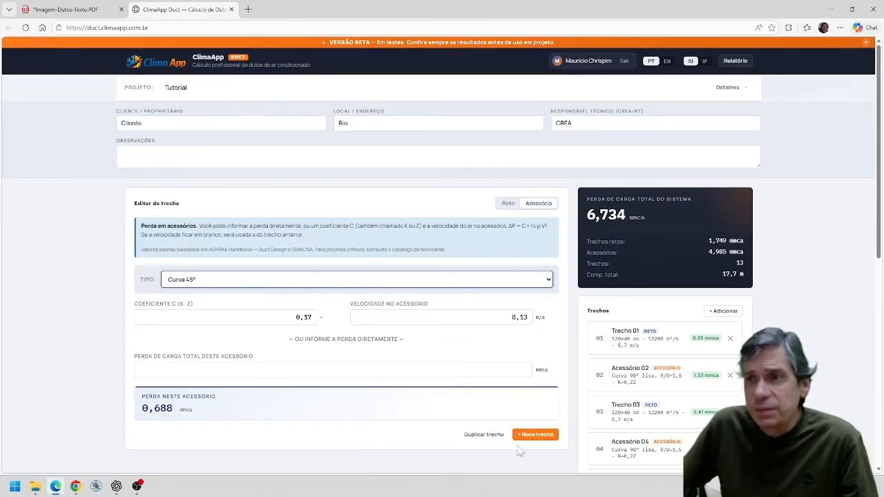
Add straight section 14 and set its length to 4 m according to the layout PDF.
{"action": "scroll", "coordinate": [519, 400], "scroll_direction": "down", "scroll_amount": 1}
{"action": "left_click", "coordinate": [539, 392]}
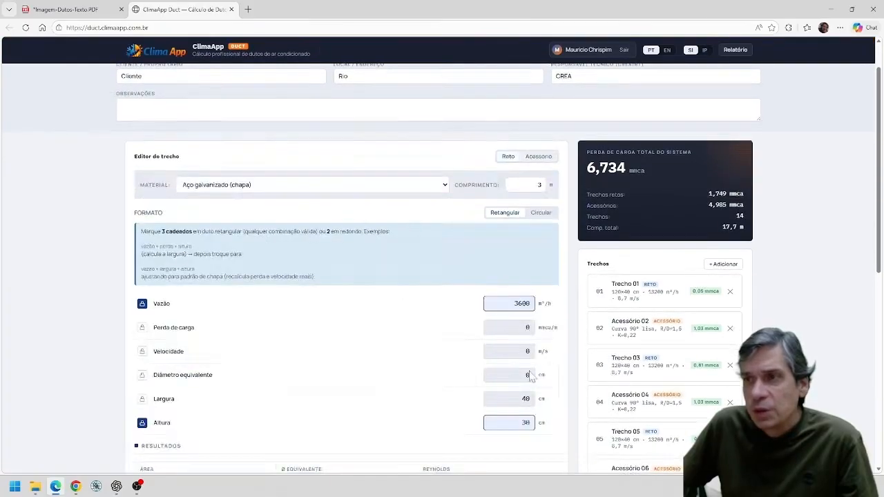
{"action": "left_click", "coordinate": [92, 13]}
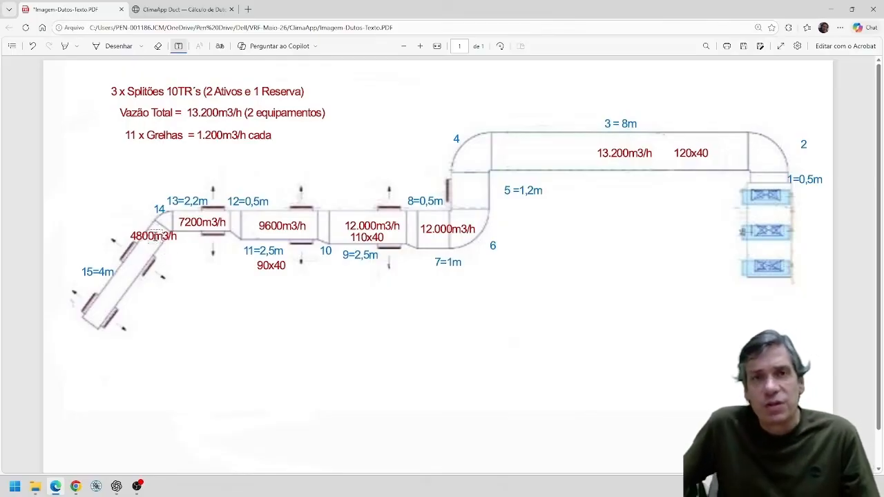
{"action": "left_click", "coordinate": [209, 9]}
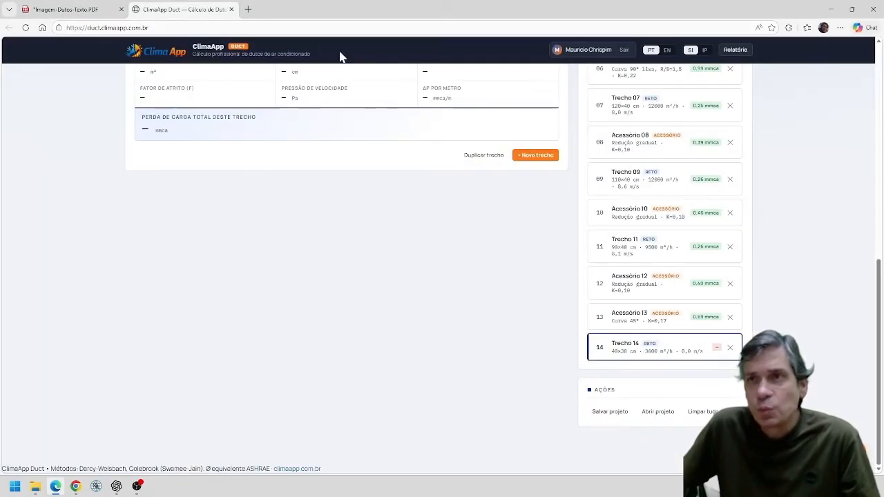
{"action": "scroll", "coordinate": [516, 216], "scroll_direction": "up", "scroll_amount": 6}
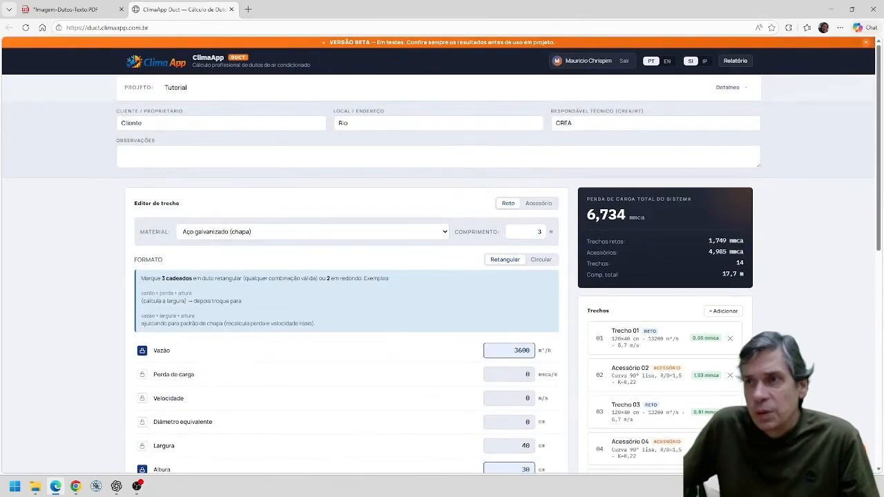
{"action": "left_click_drag", "start_coordinate": [532, 351], "coordinate": [442, 349]}
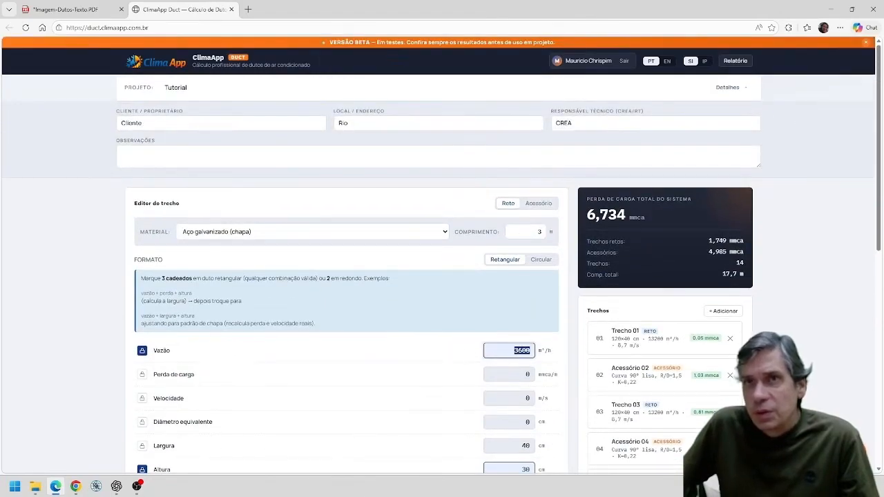
{"action": "left_click", "coordinate": [67, 10]}
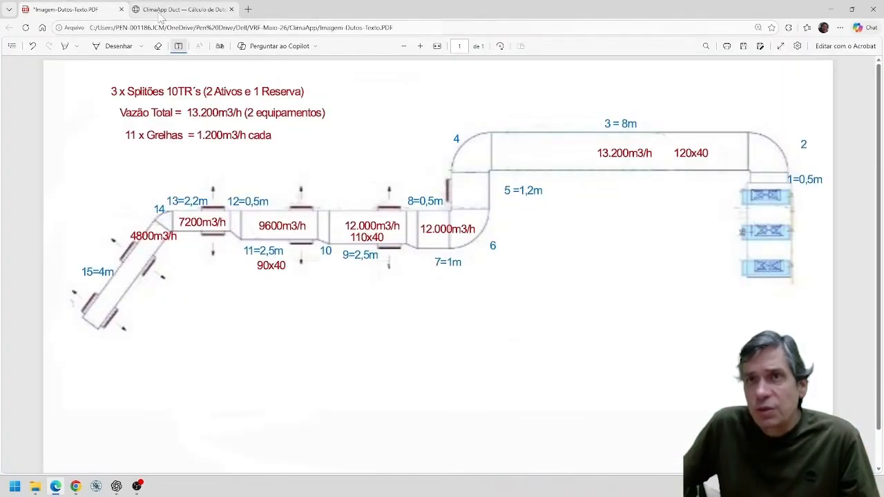
{"action": "left_click", "coordinate": [181, 10]}
{"action": "left_click", "coordinate": [541, 232]}
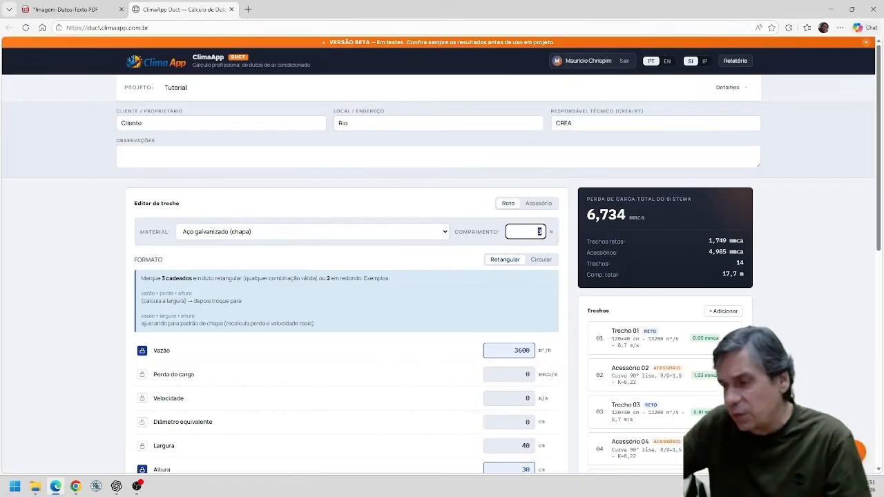
{"action": "type", "text": "4"}
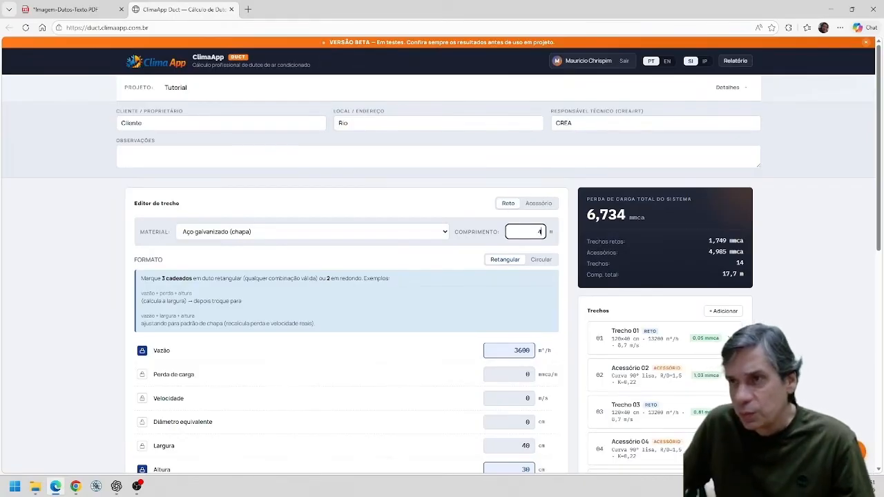
Size section 14 with the PDF's airflow of 4800 m³/h, a locked pressure loss of 0,1 mmca/m and a height of 40 cm.
{"action": "left_click", "coordinate": [66, 9]}
{"action": "left_click", "coordinate": [181, 10]}
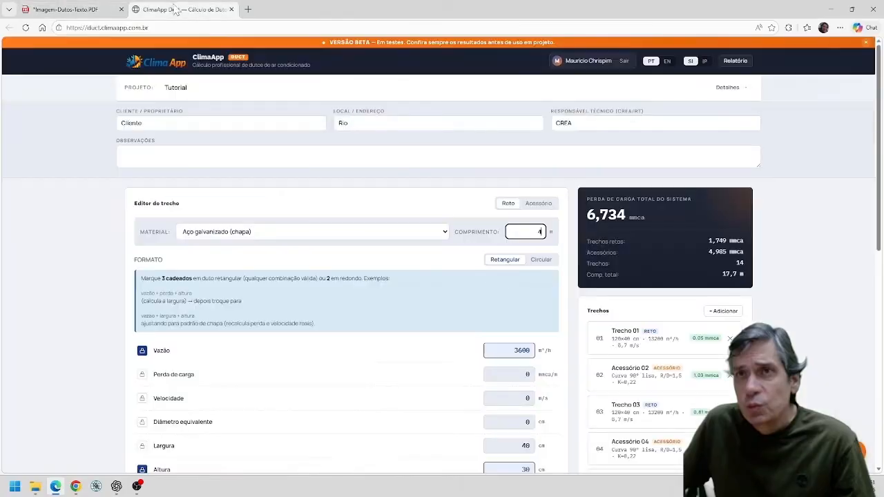
{"action": "key", "text": "Tab"}
{"action": "type", "text": "4"}
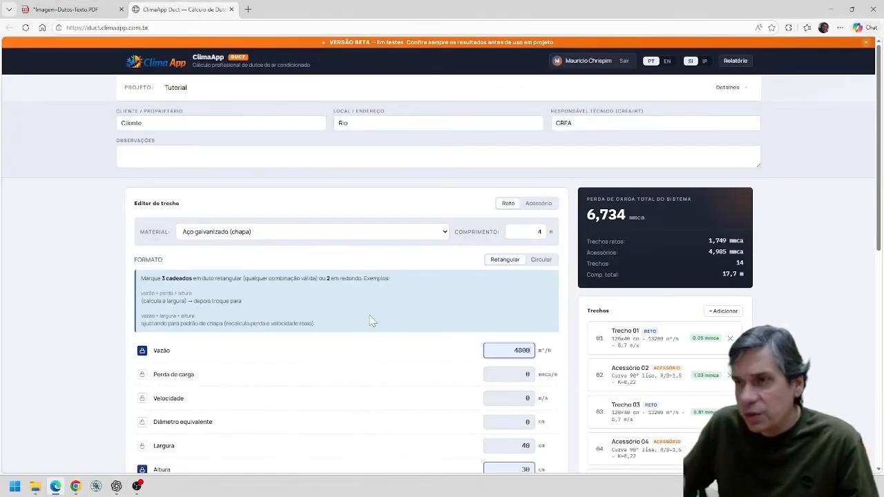
{"action": "scroll", "coordinate": [415, 354], "scroll_direction": "down", "scroll_amount": 2}
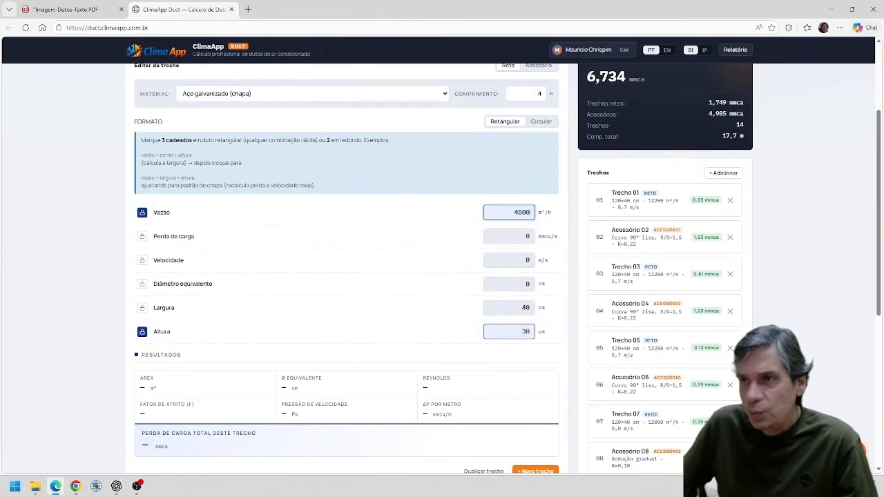
{"action": "left_click", "coordinate": [141, 236]}
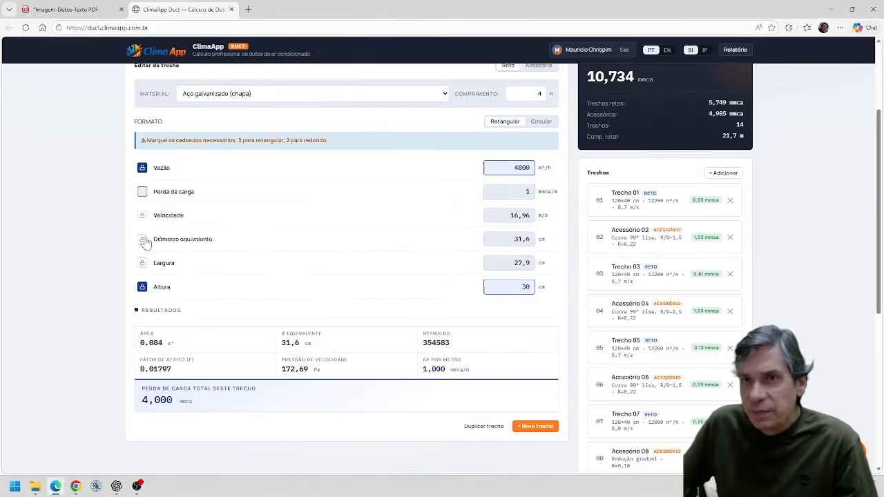
{"action": "left_click_drag", "start_coordinate": [531, 192], "coordinate": [454, 191]}
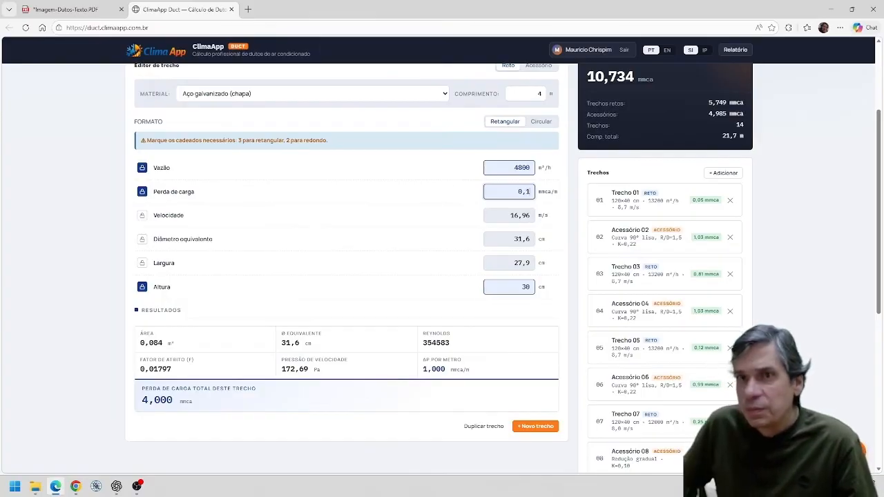
{"action": "double_click", "coordinate": [526, 287]}
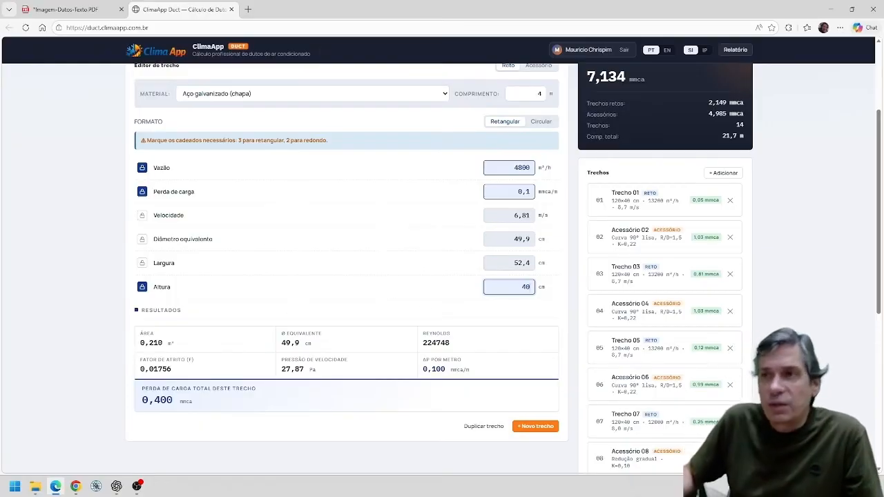
Lock the width of section 14 instead of its pressure loss and set it to 50 cm.
{"action": "left_click", "coordinate": [143, 193]}
{"action": "left_click", "coordinate": [142, 308]}
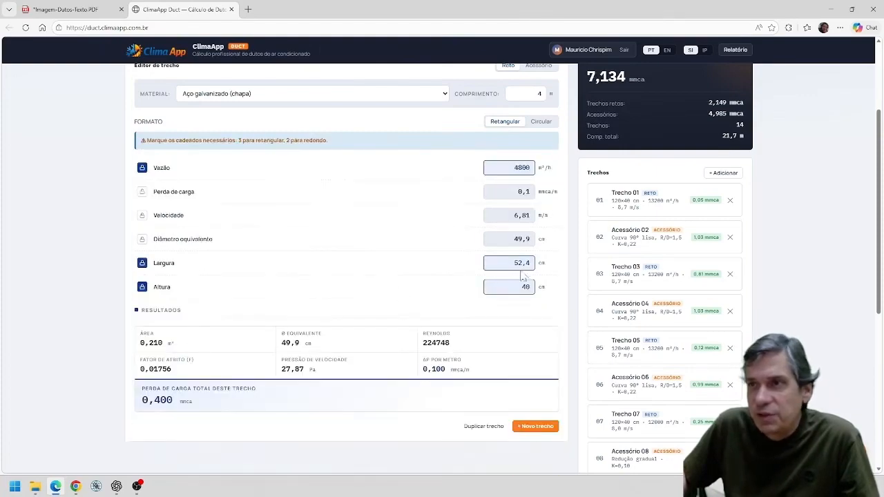
{"action": "left_click_drag", "start_coordinate": [526, 263], "coordinate": [470, 250]}
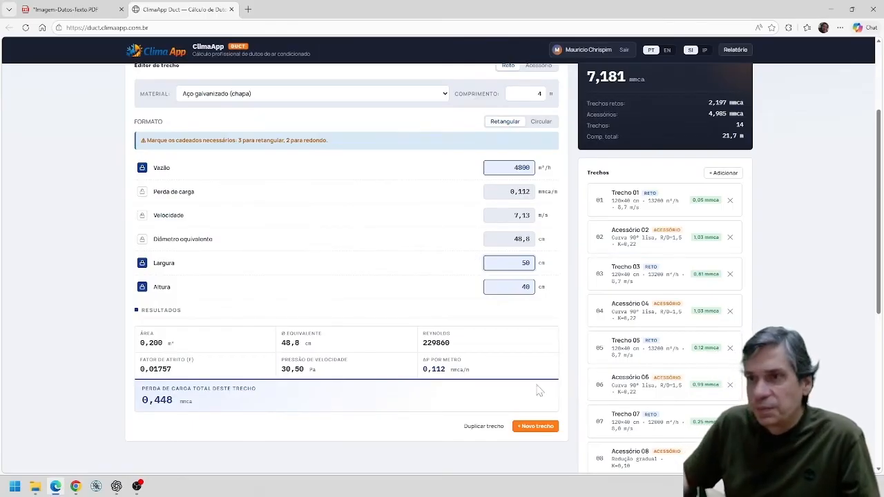
Compare the calculator's list of entered sections and fittings with the numbered duct run in the layout PDF.
{"action": "scroll", "coordinate": [546, 380], "scroll_direction": "down", "scroll_amount": 4}
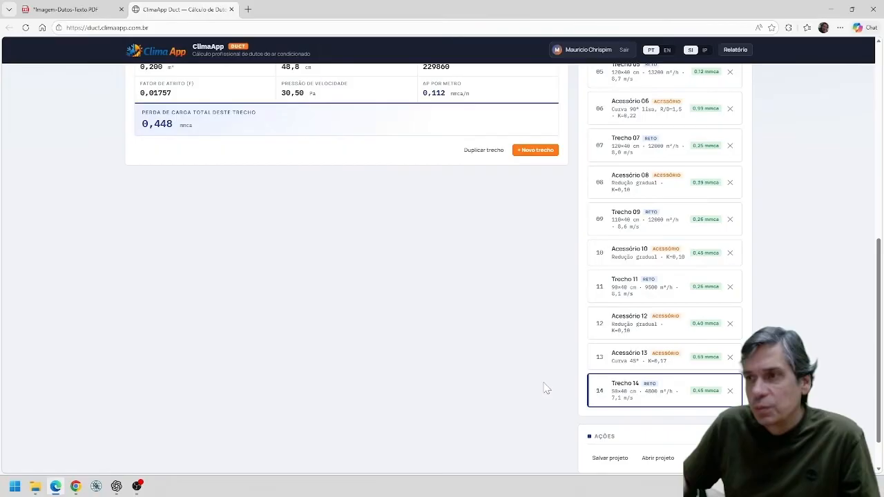
{"action": "scroll", "coordinate": [546, 389], "scroll_direction": "up", "scroll_amount": 6}
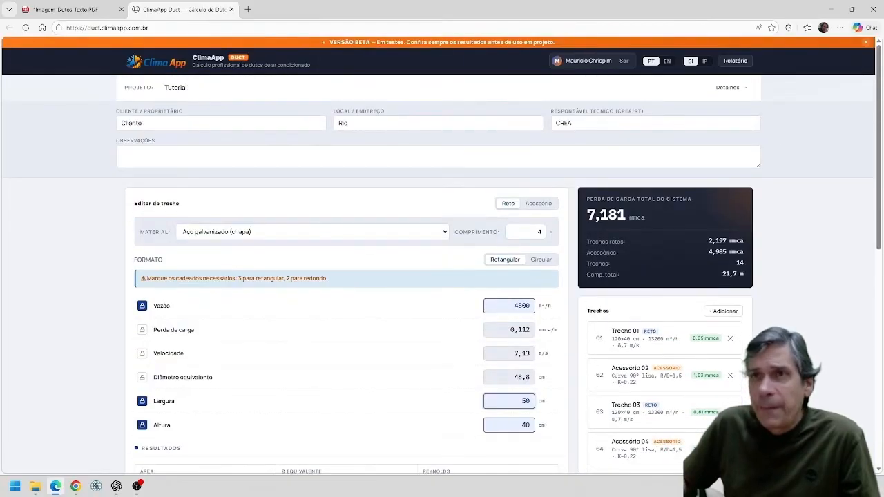
{"action": "left_click", "coordinate": [81, 11]}
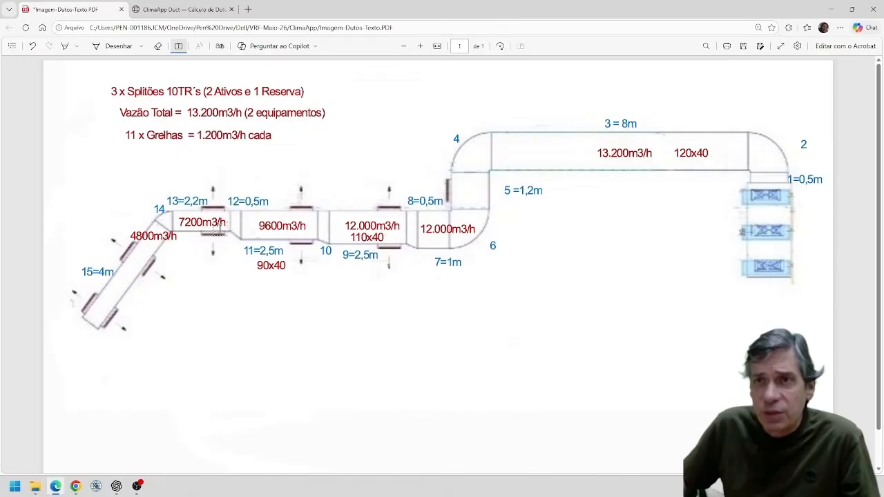
{"action": "left_click", "coordinate": [181, 10]}
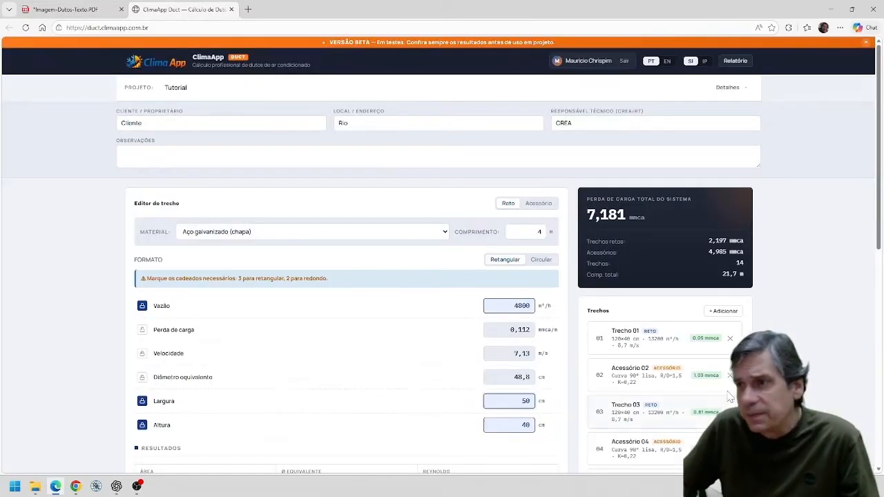
{"action": "scroll", "coordinate": [729, 397], "scroll_direction": "down", "scroll_amount": 6}
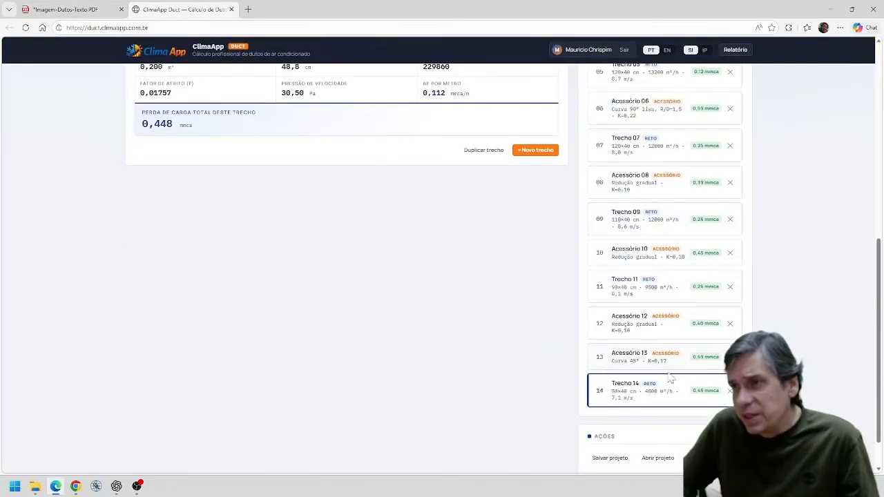
{"action": "left_click", "coordinate": [90, 13]}
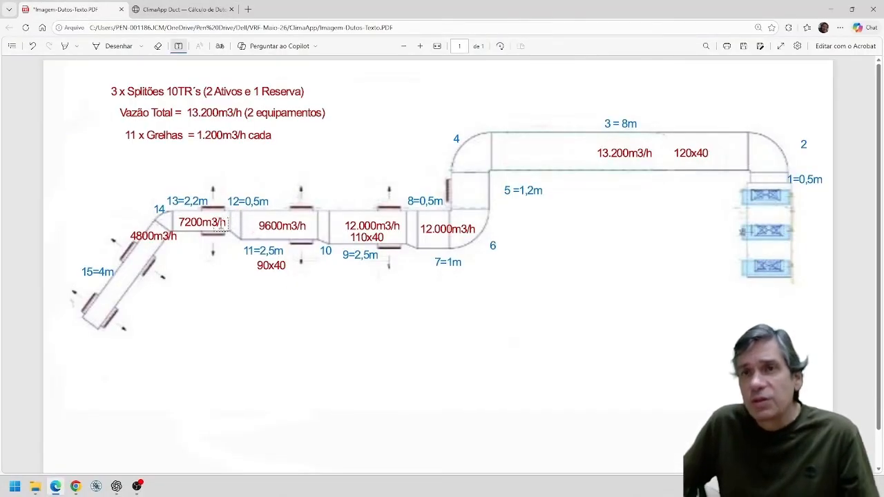
{"action": "left_click", "coordinate": [184, 10]}
{"action": "scroll", "coordinate": [346, 207], "scroll_direction": "down", "scroll_amount": 3}
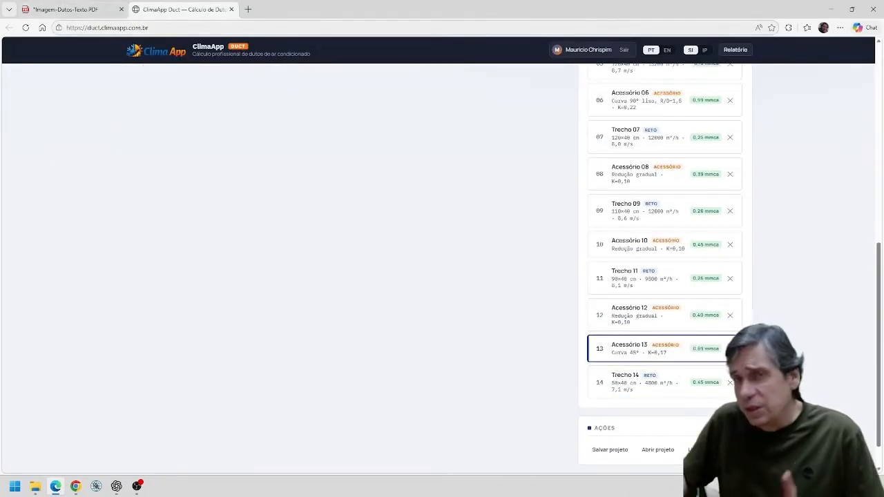
{"action": "left_click", "coordinate": [82, 11]}
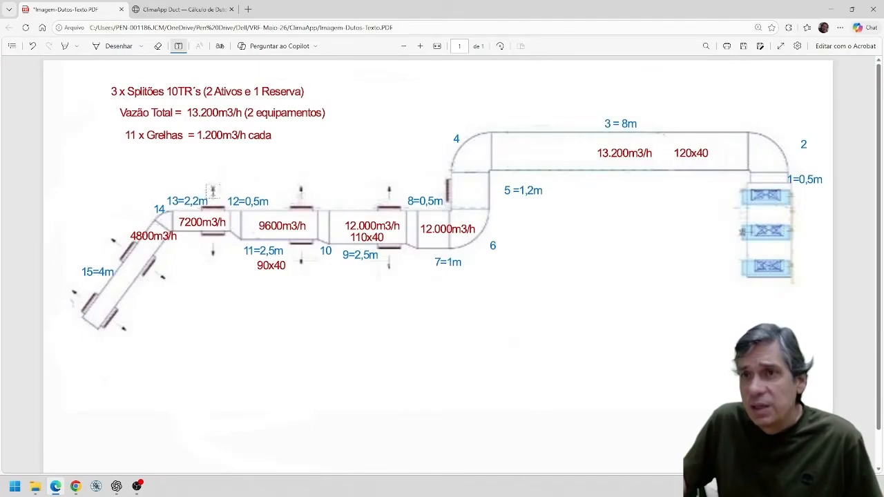
{"action": "left_click", "coordinate": [181, 9]}
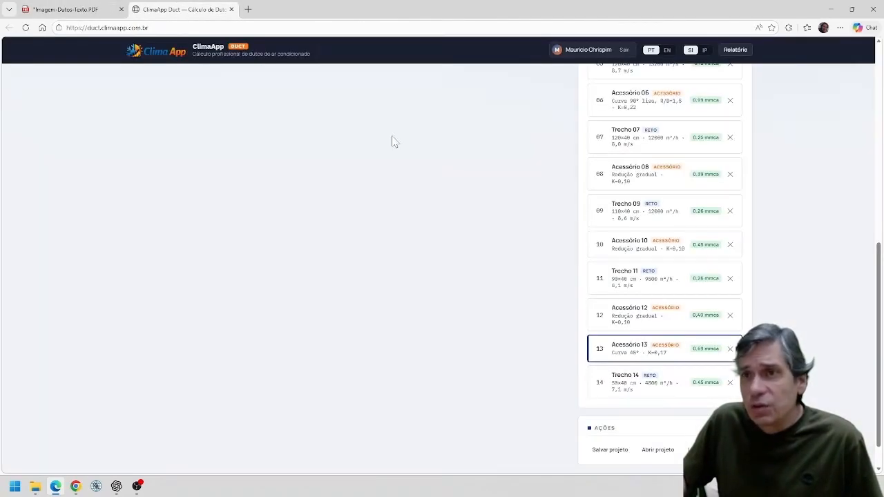
Open straight section 11 and correct its airflow to 9600 m³/h.
{"action": "left_click", "coordinate": [669, 290]}
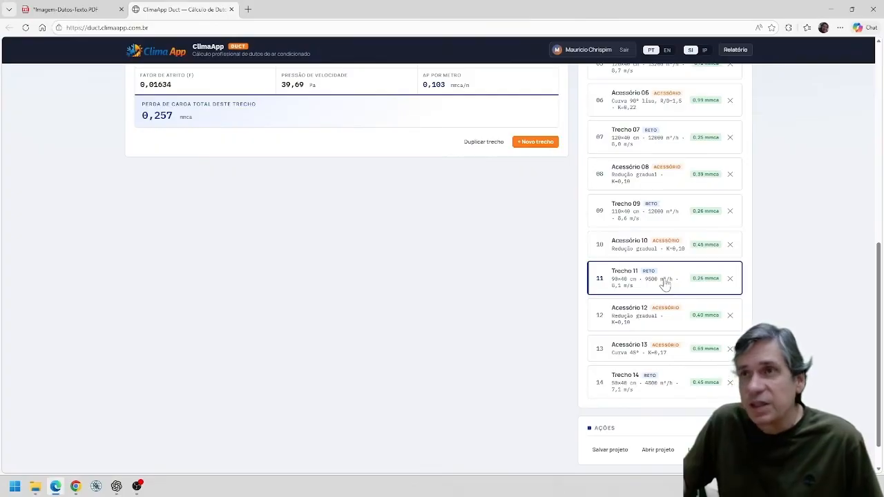
{"action": "scroll", "coordinate": [448, 228], "scroll_direction": "up", "scroll_amount": 4}
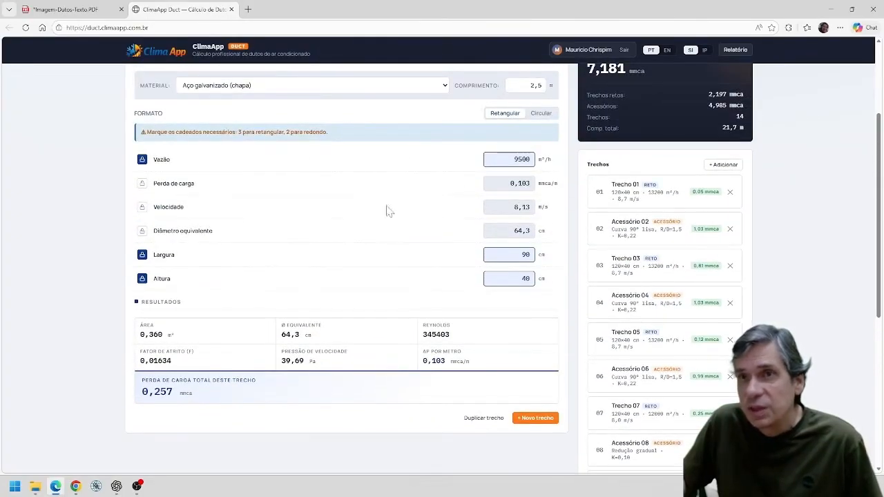
{"action": "double_click", "coordinate": [522, 159]}
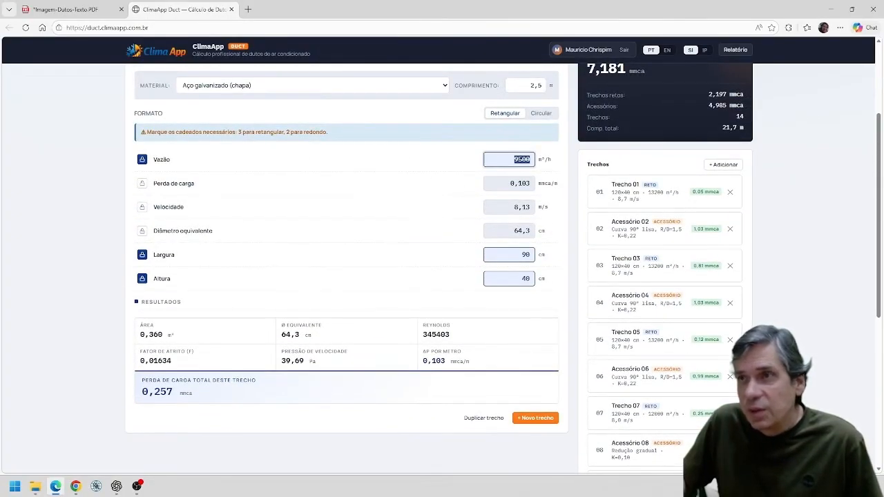
{"action": "type", "text": "9"}
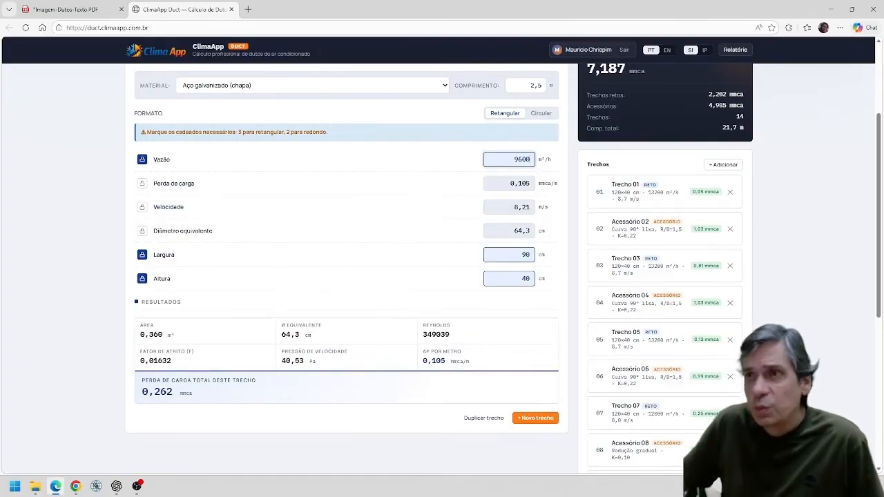
Open fitting 12 in the calculator and check it and the entries after it against the numbered layout PDF.
{"action": "scroll", "coordinate": [631, 415], "scroll_direction": "down", "scroll_amount": 1}
{"action": "left_click", "coordinate": [631, 414]}
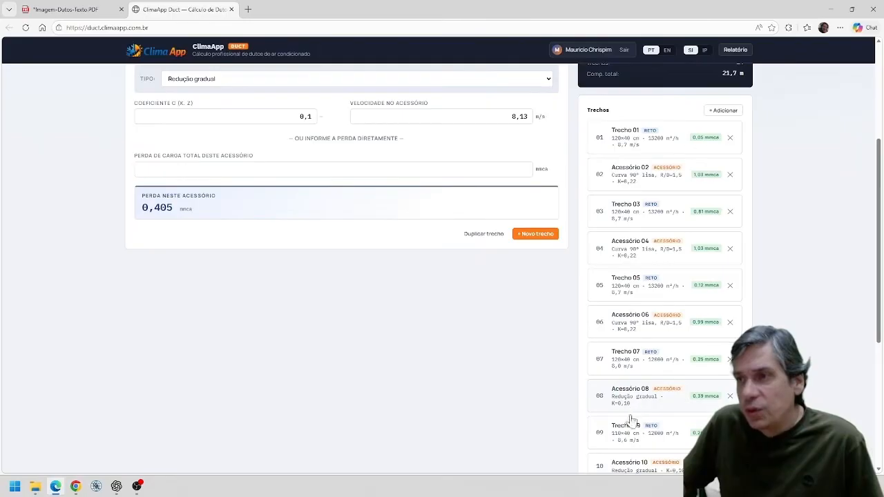
{"action": "left_click", "coordinate": [69, 10]}
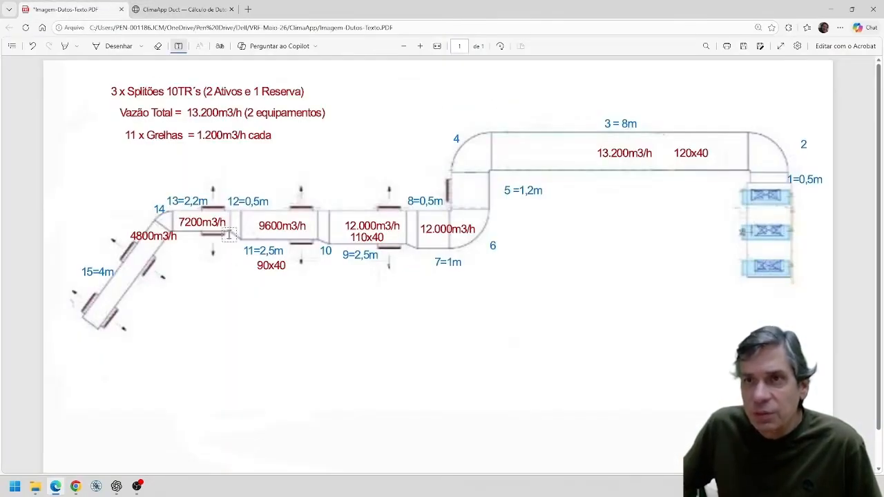
{"action": "left_click", "coordinate": [171, 7]}
{"action": "scroll", "coordinate": [661, 368], "scroll_direction": "down", "scroll_amount": 2}
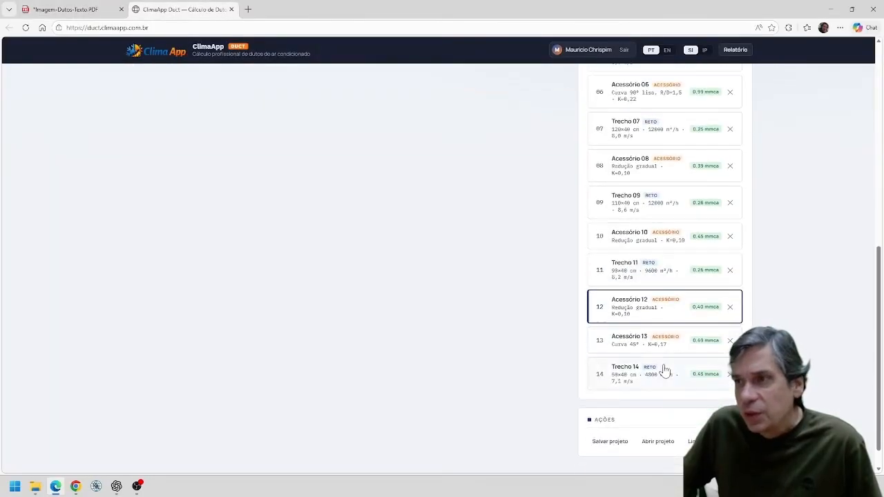
Change item 13 from a 45° bend to a straight section and set its airflow to the PDF's 7200 m³/h.
{"action": "left_click", "coordinate": [649, 341]}
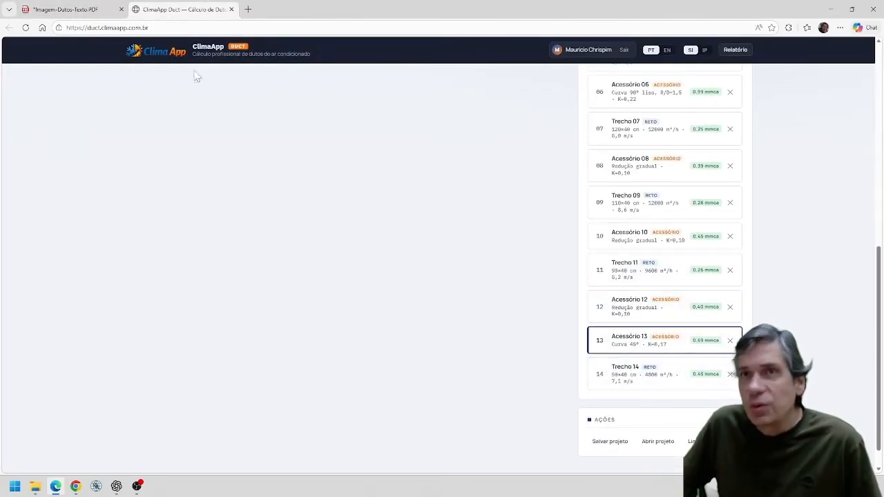
{"action": "left_click", "coordinate": [81, 9]}
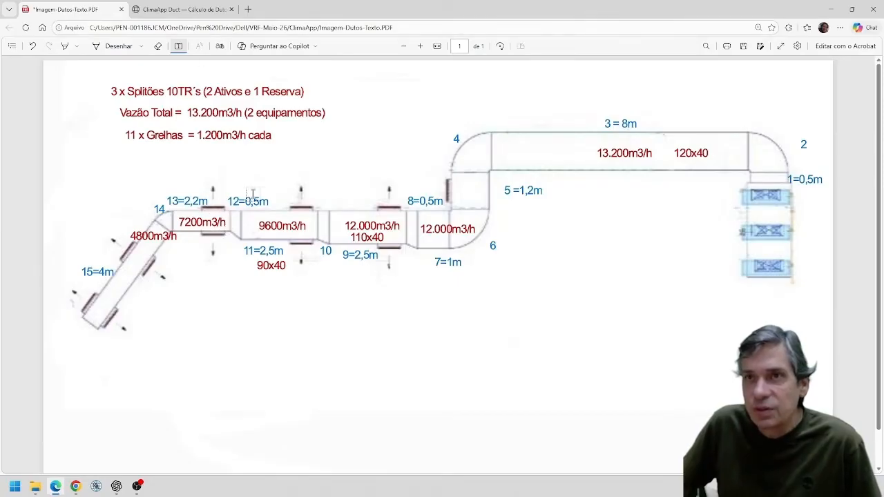
{"action": "left_click", "coordinate": [207, 9]}
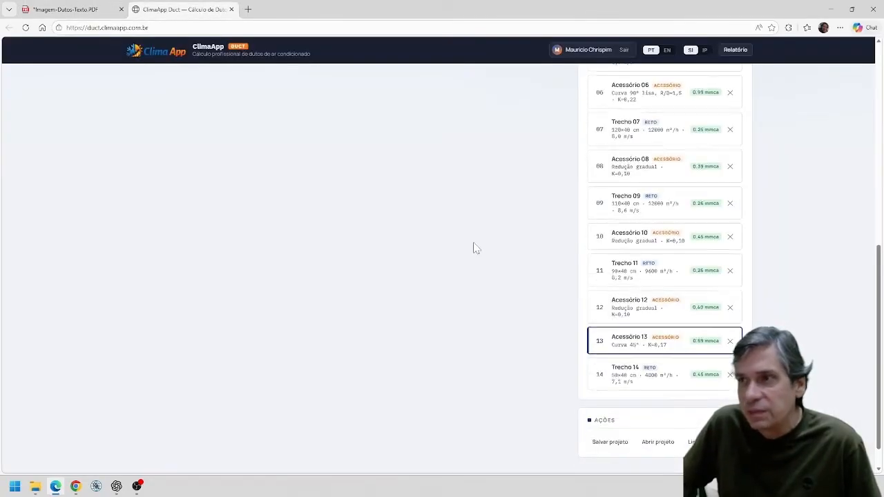
{"action": "scroll", "coordinate": [475, 247], "scroll_direction": "up", "scroll_amount": 2}
{"action": "scroll", "coordinate": [475, 247], "scroll_direction": "up", "scroll_amount": 4}
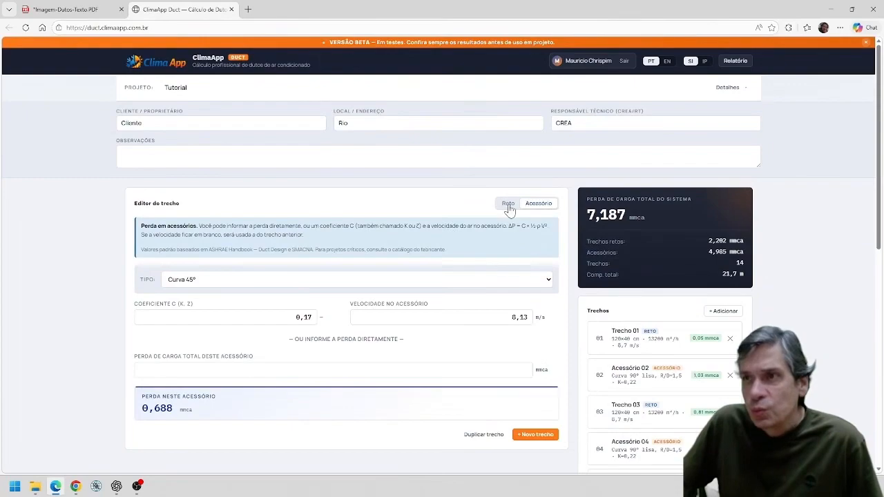
{"action": "left_click", "coordinate": [508, 205]}
{"action": "left_click_drag", "start_coordinate": [532, 351], "coordinate": [456, 338]}
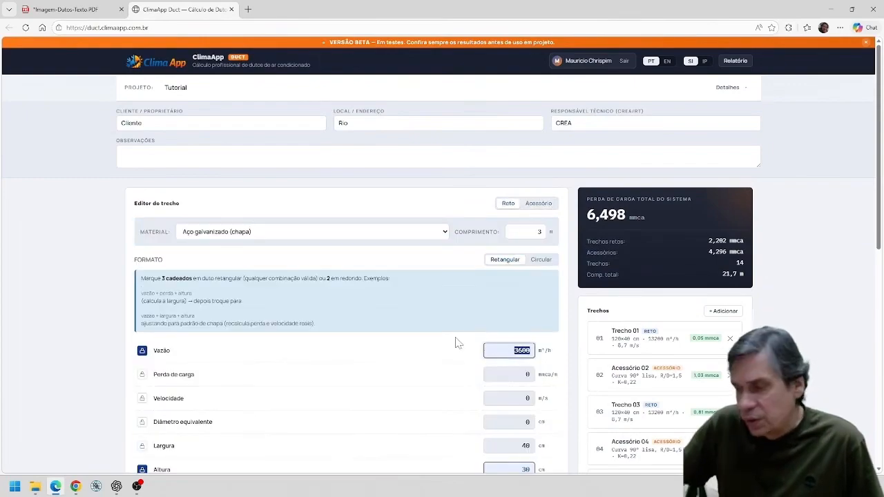
{"action": "type", "text": "72"}
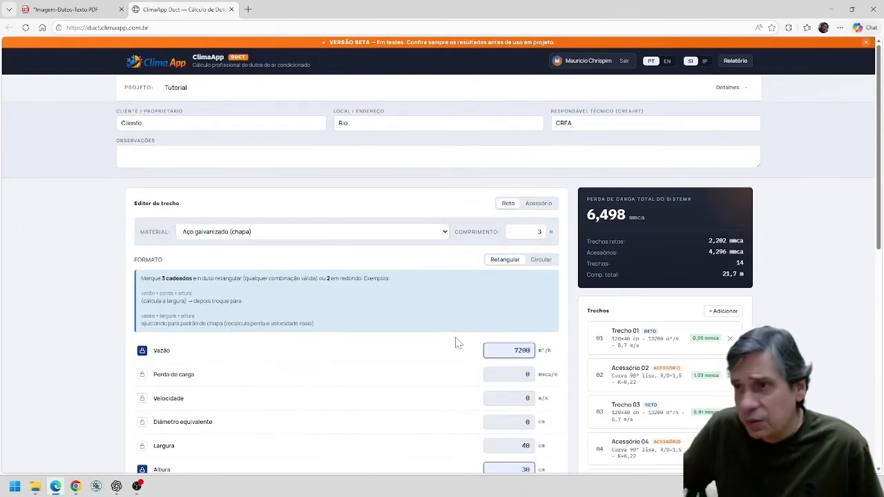
Lock section 13's pressure loss at 0,1 mmca/m and set its height to 40 cm.
{"action": "left_click", "coordinate": [143, 374]}
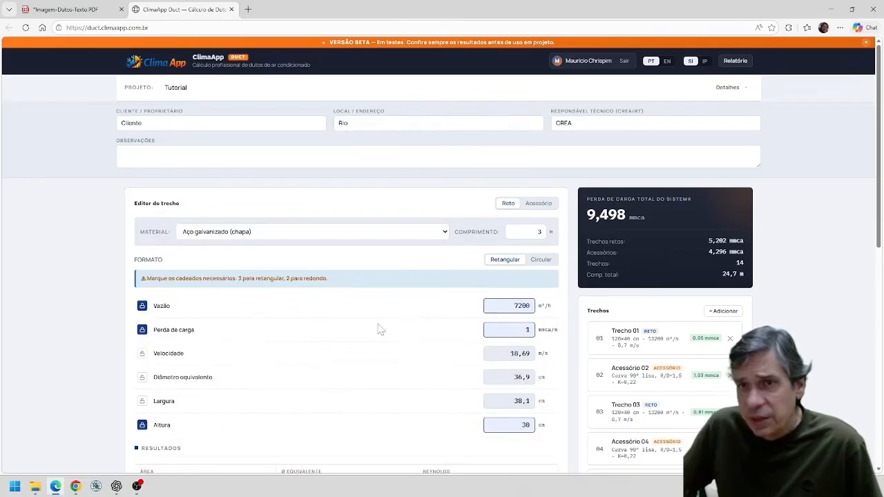
{"action": "double_click", "coordinate": [527, 331]}
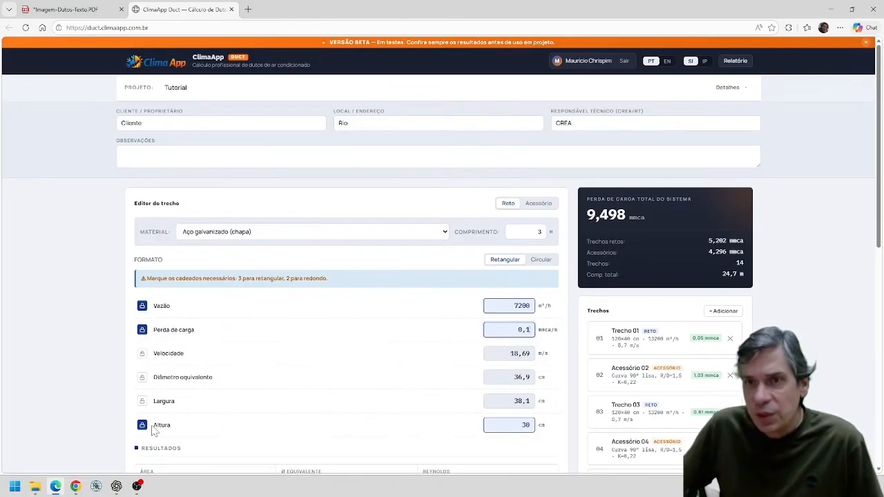
{"action": "double_click", "coordinate": [492, 419]}
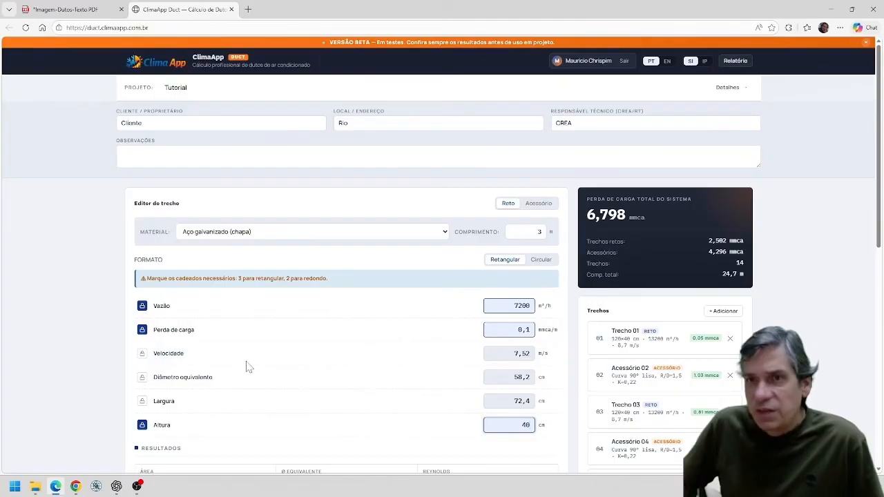
Lock the width of section 13 instead of its pressure loss and set it to 70 cm.
{"action": "scroll", "coordinate": [390, 318], "scroll_direction": "down", "scroll_amount": 1}
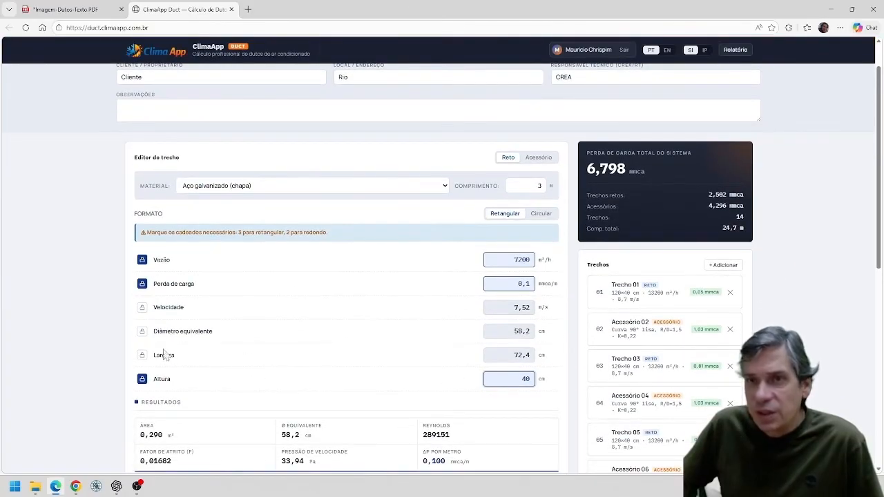
{"action": "left_click", "coordinate": [142, 284]}
{"action": "left_click", "coordinate": [143, 400]}
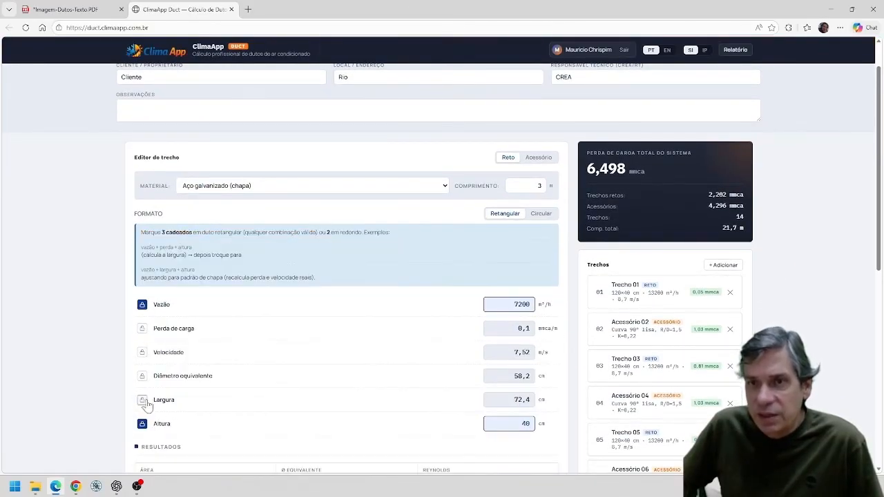
{"action": "left_click_drag", "start_coordinate": [531, 357], "coordinate": [465, 335]}
{"action": "type", "text": "70"}
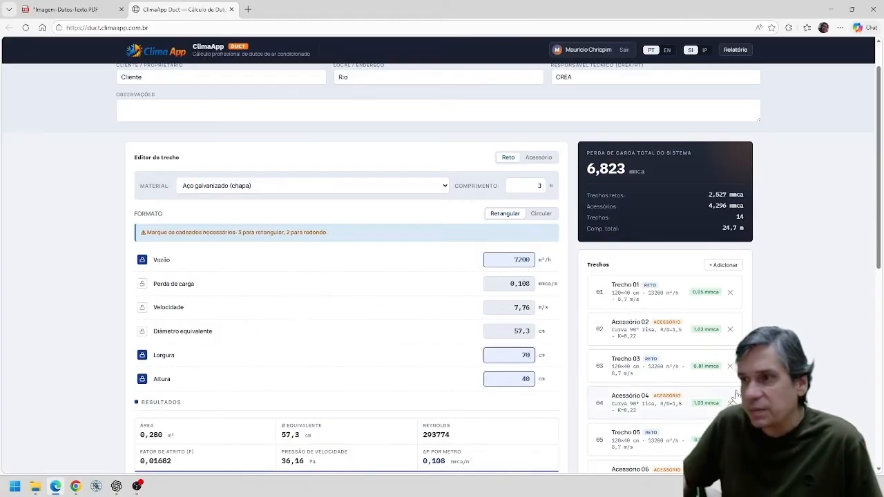
{"action": "scroll", "coordinate": [732, 396], "scroll_direction": "down", "scroll_amount": 5}
{"action": "scroll", "coordinate": [365, 109], "scroll_direction": "up", "scroll_amount": 2}
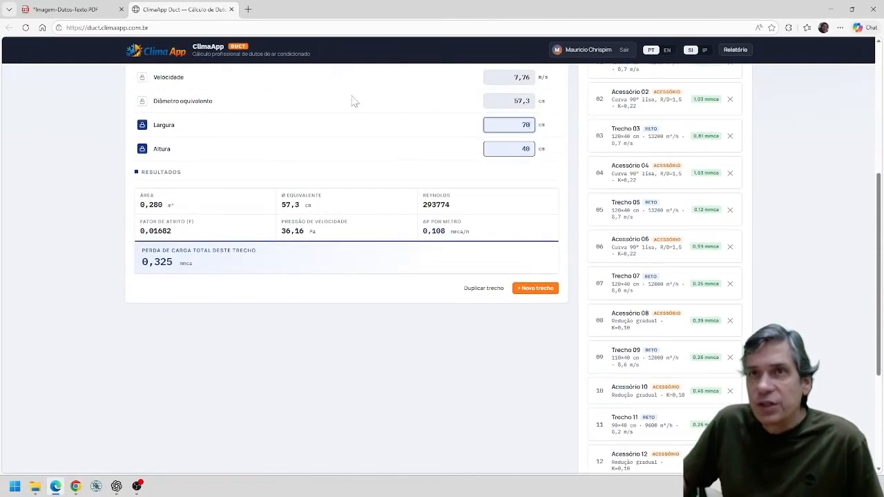
Add the text note "70x40" below the 7200m3/h duct section in the layout PDF.
{"action": "left_click", "coordinate": [65, 9]}
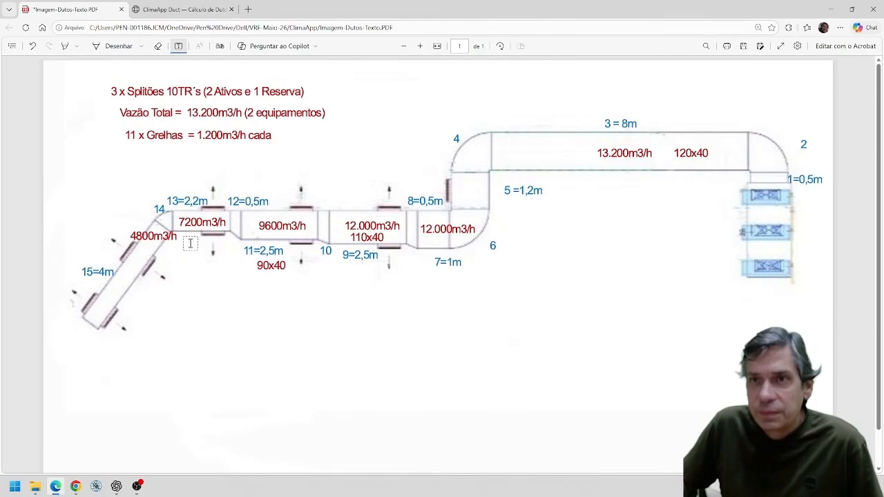
{"action": "left_click", "coordinate": [190, 243]}
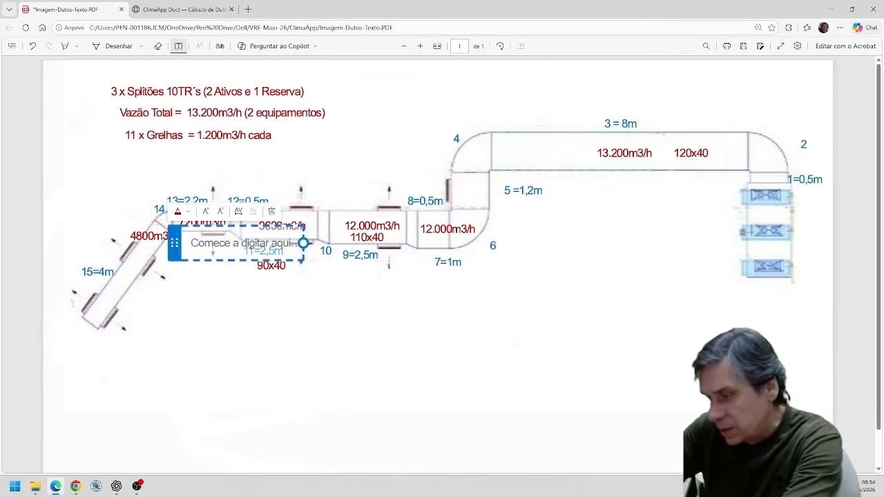
{"action": "type", "text": "70x40"}
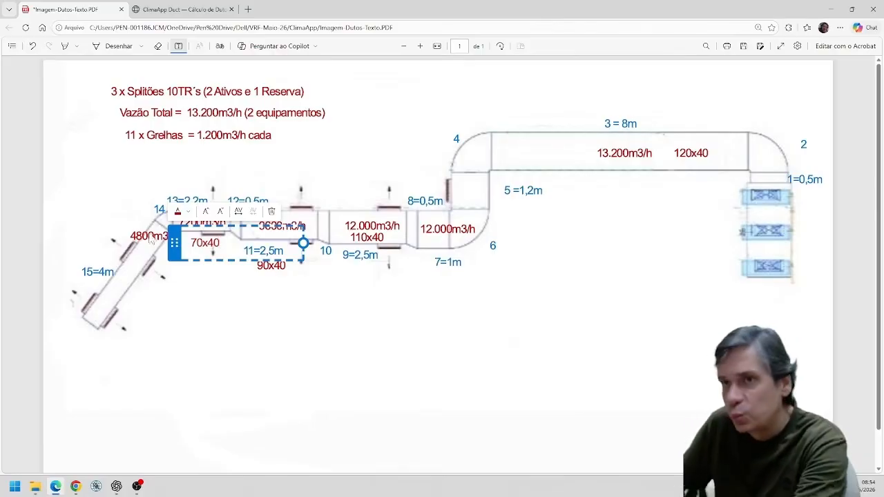
{"action": "left_click", "coordinate": [160, 322]}
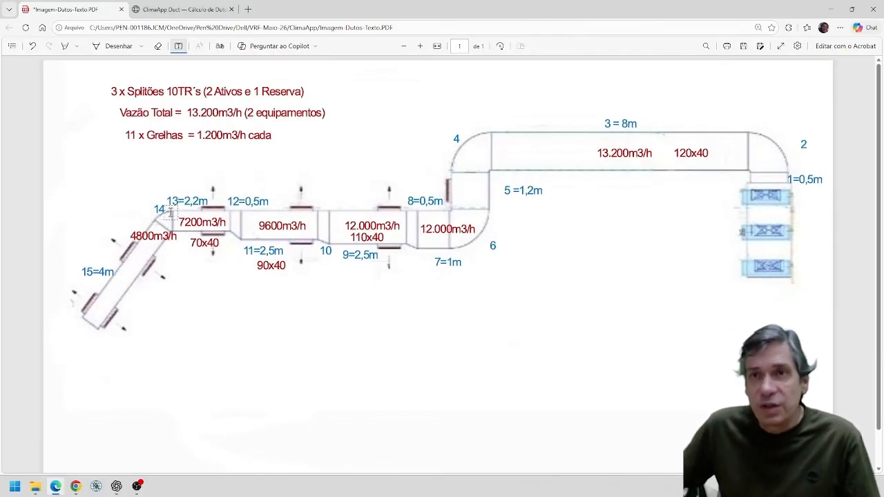
Change item 14 in the calculator from a straight section to a fitting of type Curva 45°.
{"action": "left_click", "coordinate": [181, 9]}
{"action": "scroll", "coordinate": [711, 374], "scroll_direction": "down", "scroll_amount": 3}
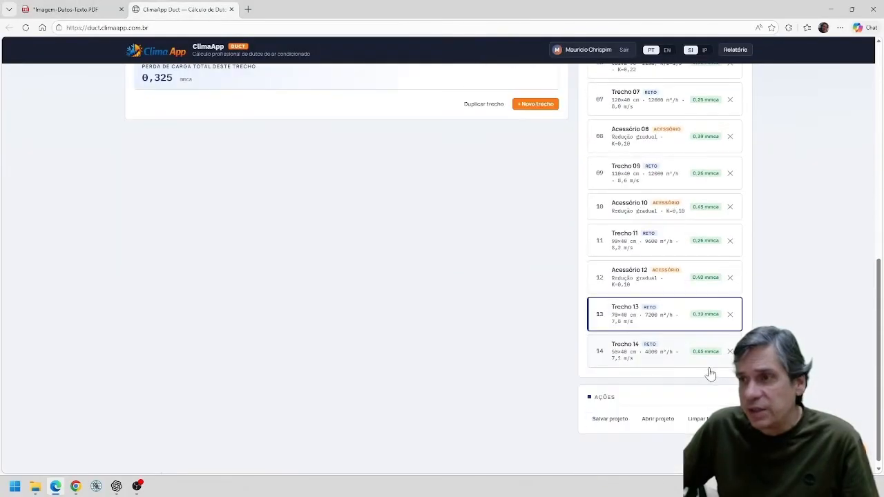
{"action": "scroll", "coordinate": [705, 372], "scroll_direction": "down", "scroll_amount": 1}
{"action": "left_click", "coordinate": [651, 345]}
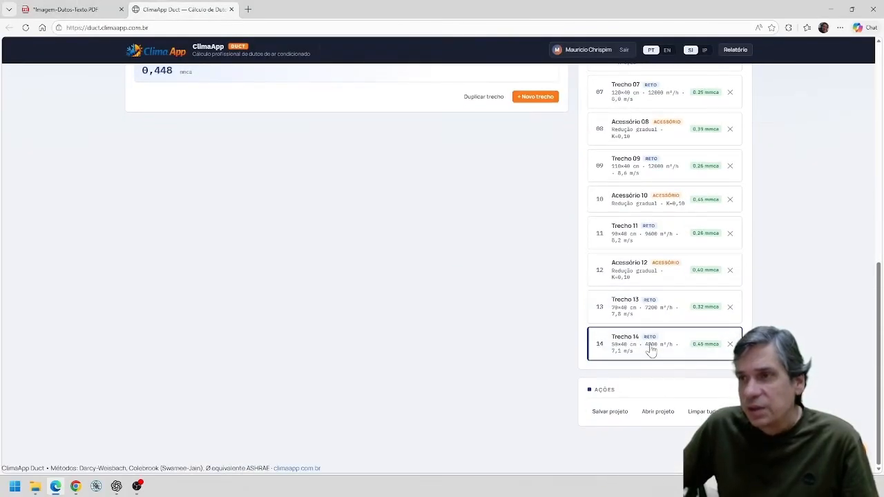
{"action": "scroll", "coordinate": [336, 172], "scroll_direction": "up", "scroll_amount": 10}
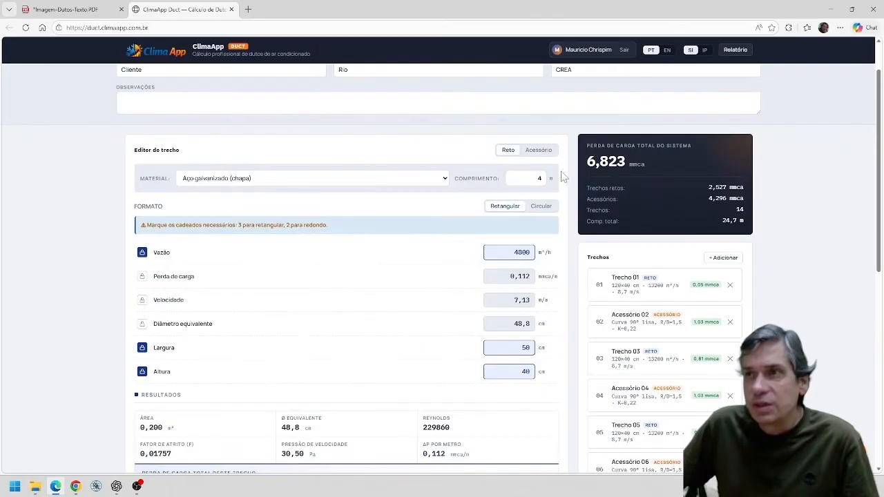
{"action": "left_click", "coordinate": [539, 150]}
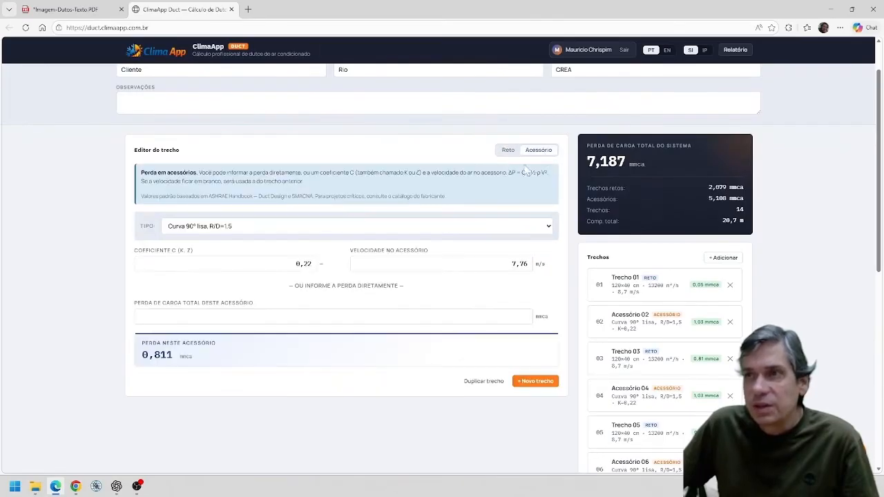
{"action": "left_click", "coordinate": [546, 228]}
{"action": "left_click", "coordinate": [249, 282]}
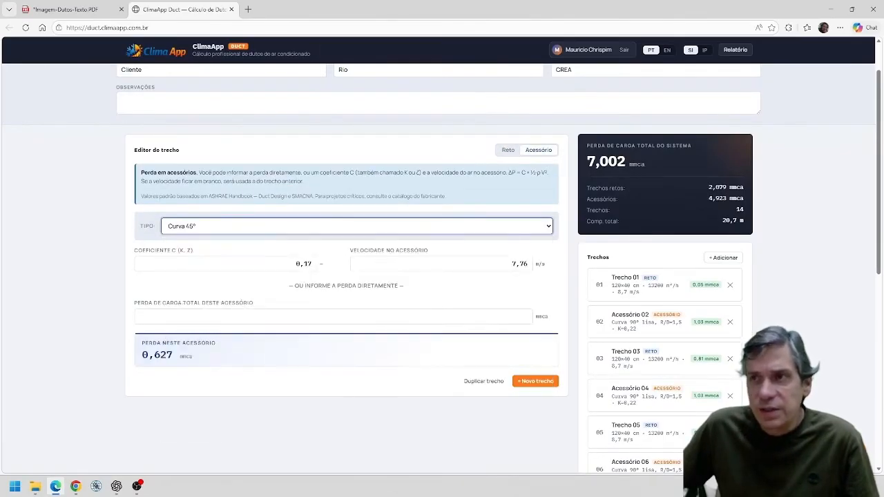
{"action": "scroll", "coordinate": [571, 384], "scroll_direction": "down", "scroll_amount": 3}
{"action": "scroll", "coordinate": [571, 384], "scroll_direction": "down", "scroll_amount": 3}
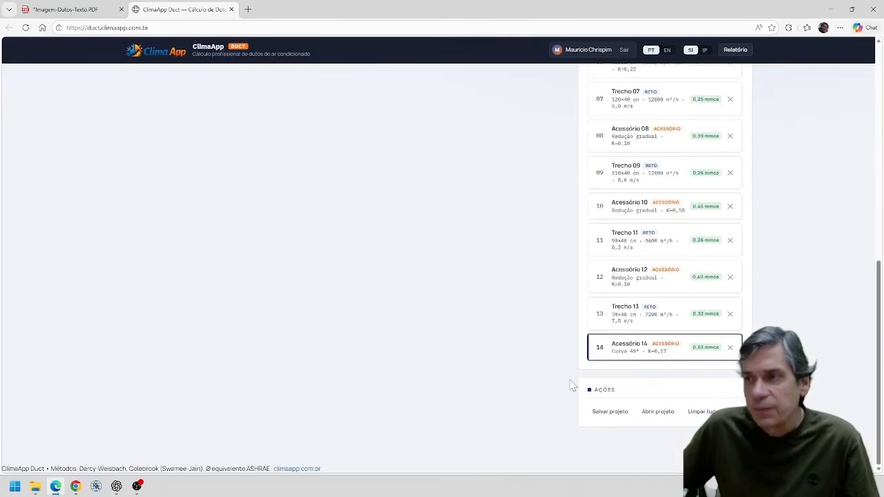
Add straight section 15 and set its length to the 4 m given in the layout PDF.
{"action": "scroll", "coordinate": [547, 351], "scroll_direction": "up", "scroll_amount": 4}
{"action": "left_click", "coordinate": [537, 206]}
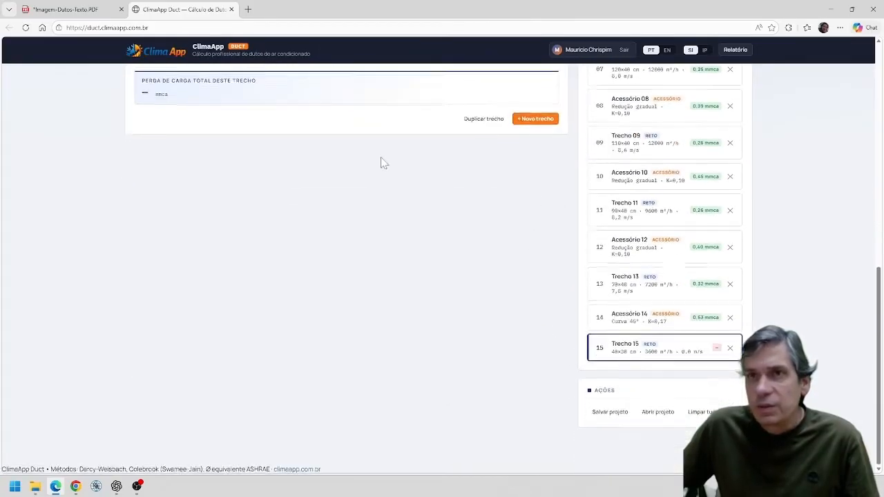
{"action": "key", "text": "ctrl+Tab"}
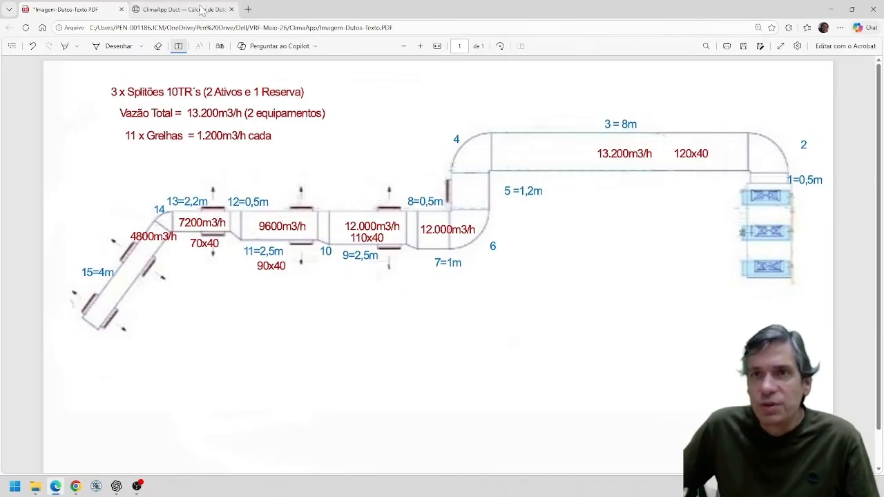
{"action": "left_click", "coordinate": [201, 9]}
{"action": "scroll", "coordinate": [545, 188], "scroll_direction": "up", "scroll_amount": 3}
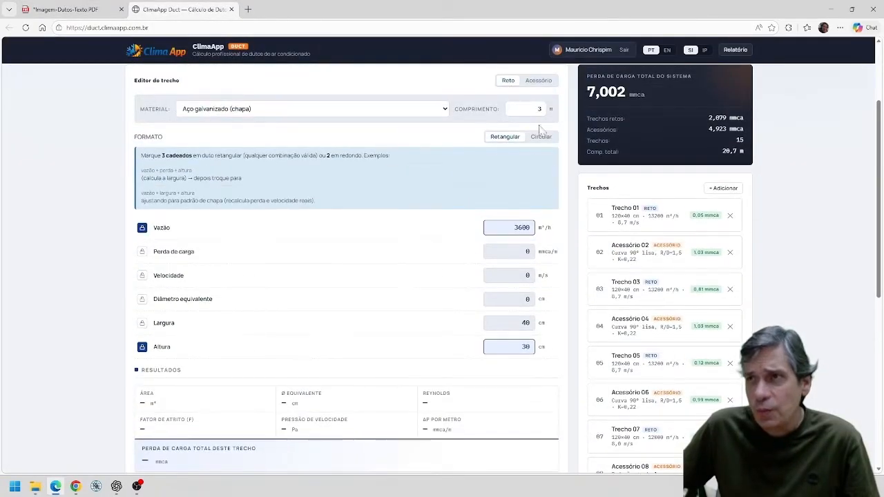
{"action": "left_click", "coordinate": [56, 9]}
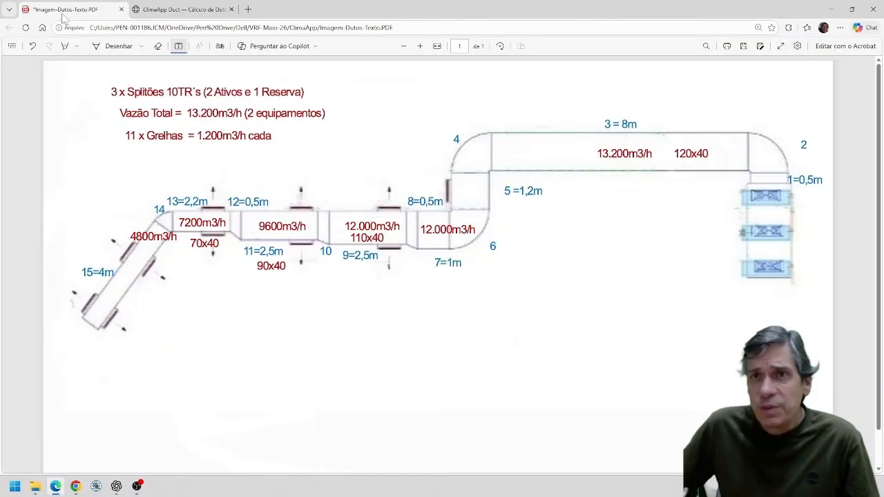
{"action": "left_click", "coordinate": [173, 10]}
{"action": "left_click", "coordinate": [540, 108]}
{"action": "left_click_drag", "start_coordinate": [543, 108], "coordinate": [498, 114]}
{"action": "type", "text": "4"}
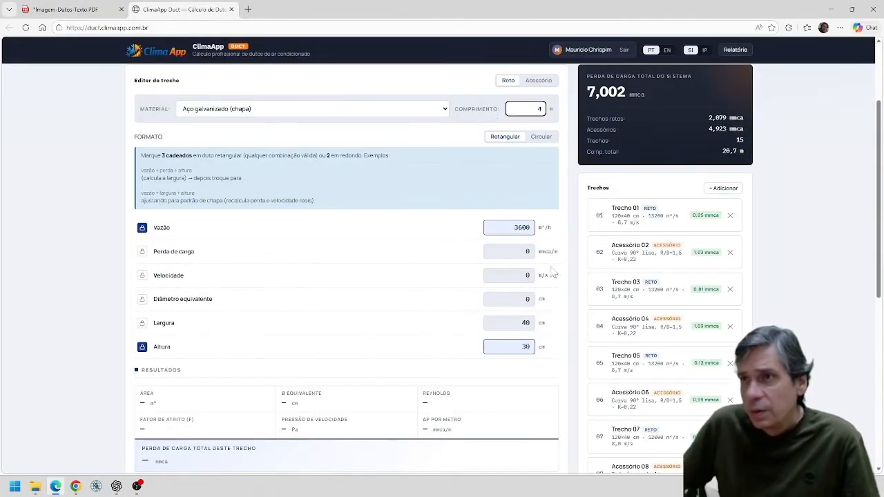
Size section 15 with an airflow of 4800 m³/h, a locked pressure loss of 0,1 mmca/m and a height of 40 cm.
{"action": "double_click", "coordinate": [520, 227]}
{"action": "type", "text": "4"}
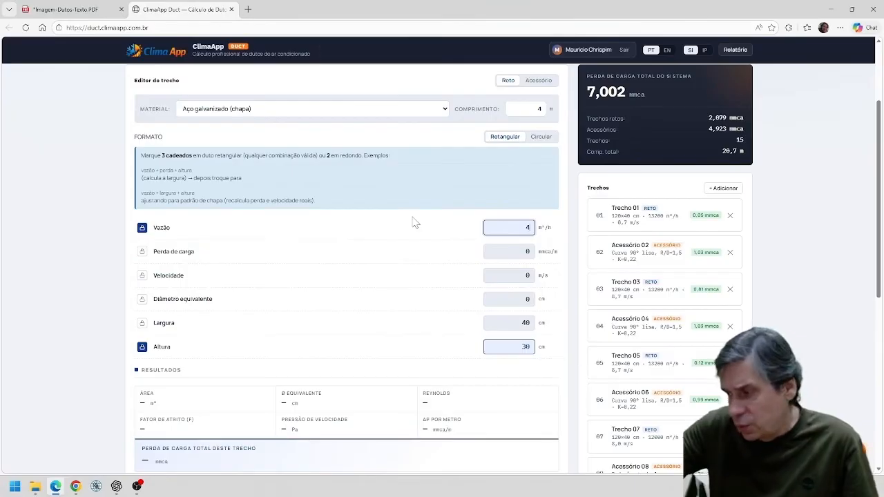
{"action": "type", "text": "800"}
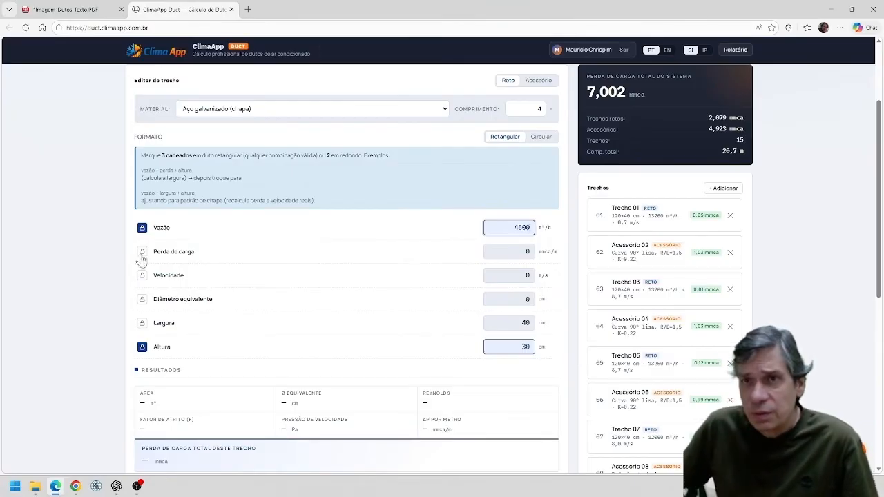
{"action": "left_click", "coordinate": [141, 251]}
{"action": "double_click", "coordinate": [527, 207]}
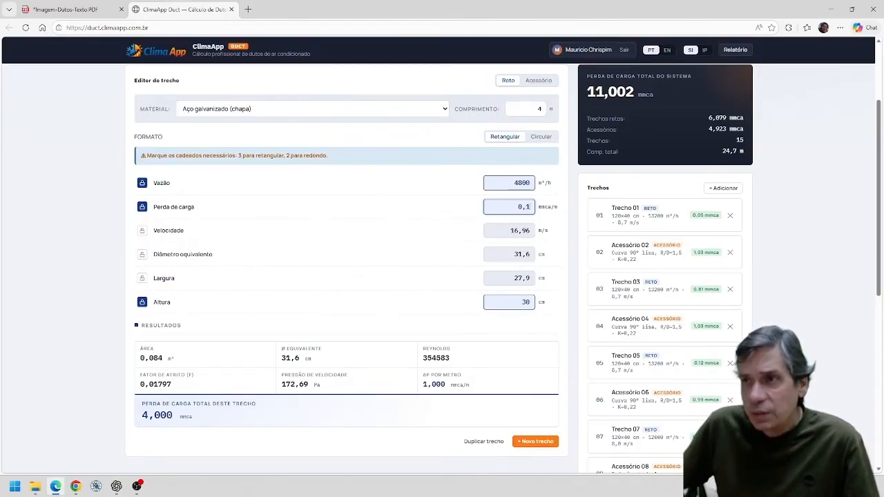
{"action": "key", "text": "Tab"}
{"action": "type", "text": "40"}
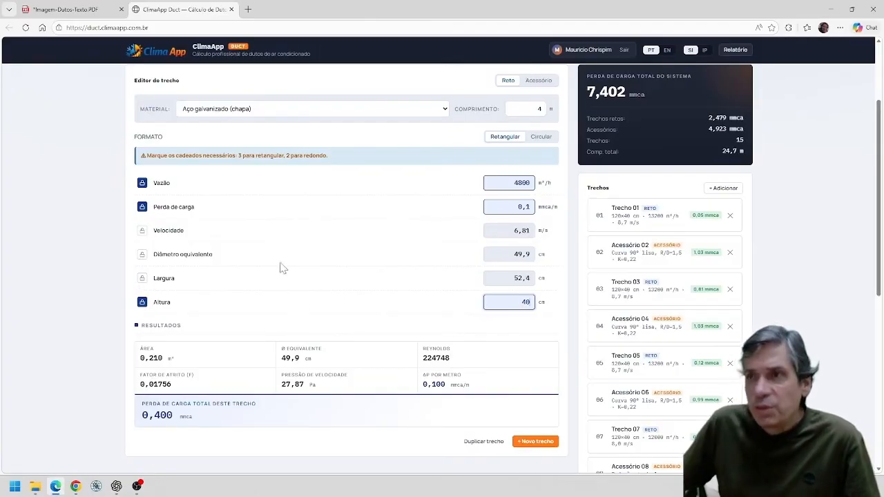
For section 15, release the pressure loss lock, lock the width instead and set it to 50 cm.
{"action": "left_click", "coordinate": [141, 207]}
{"action": "left_click", "coordinate": [143, 323]}
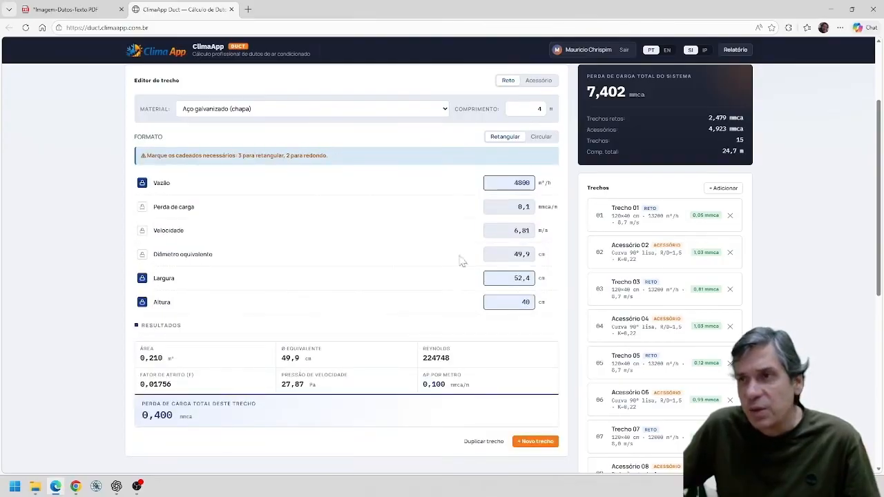
{"action": "scroll", "coordinate": [442, 276], "scroll_direction": "down", "scroll_amount": 5}
{"action": "scroll", "coordinate": [447, 230], "scroll_direction": "up", "scroll_amount": 5}
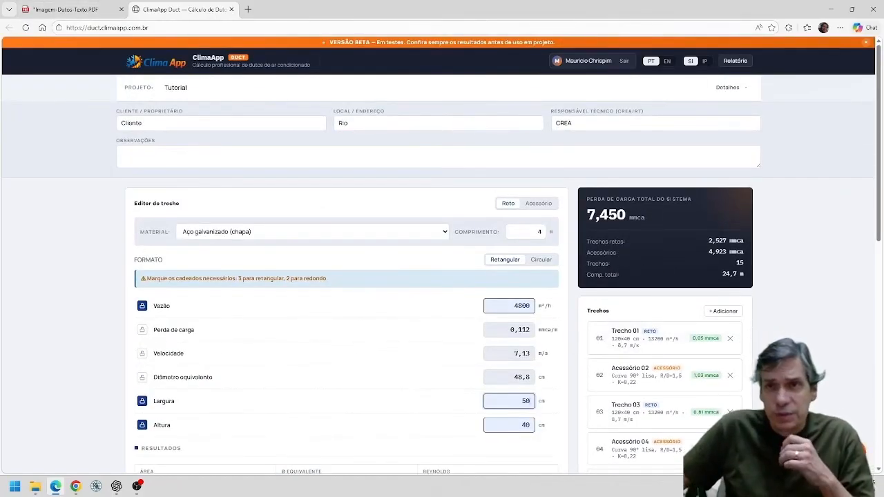
{"action": "scroll", "coordinate": [631, 234], "scroll_direction": "down", "scroll_amount": 8}
{"action": "scroll", "coordinate": [631, 234], "scroll_direction": "down", "scroll_amount": 1}
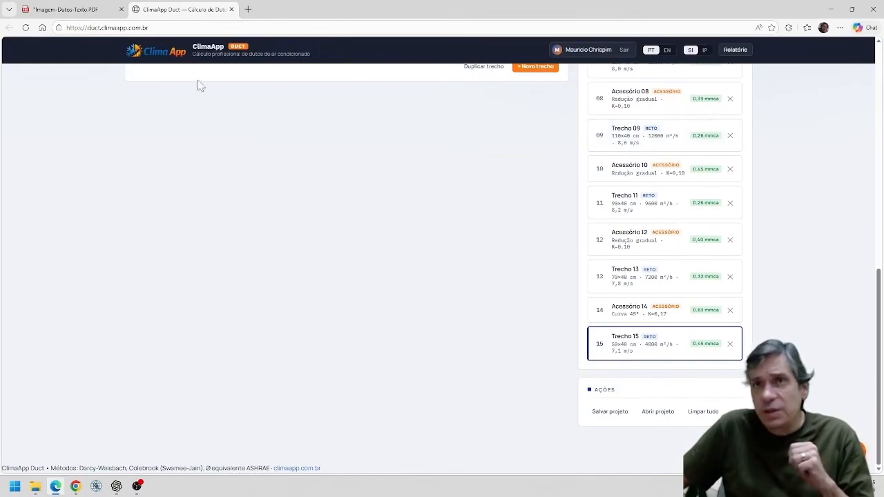
Add the text note "50x40" beside the 4800m3/h diagonal duct section in the layout PDF.
{"action": "left_click", "coordinate": [65, 9]}
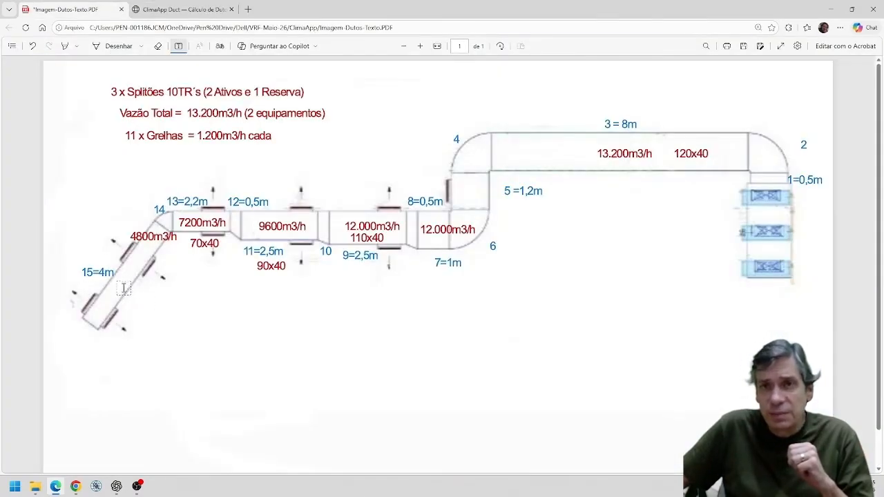
{"action": "left_click", "coordinate": [125, 289]}
{"action": "type", "text": "5"}
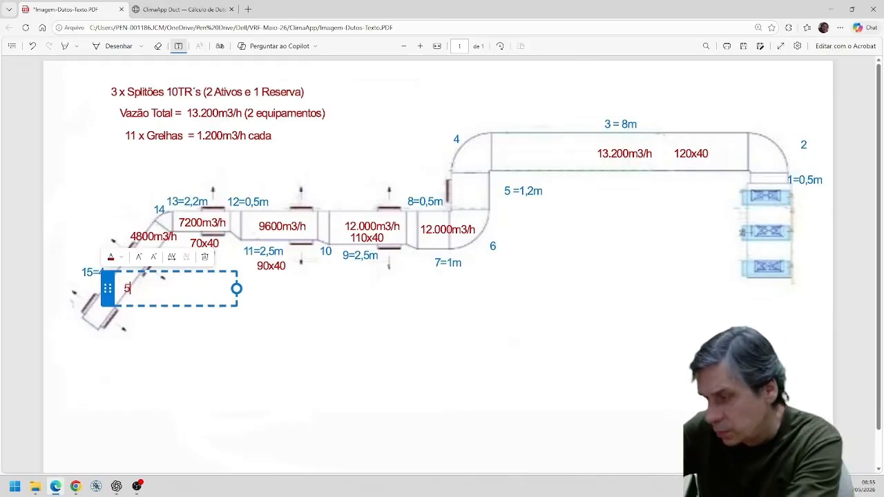
{"action": "type", "text": "0x40"}
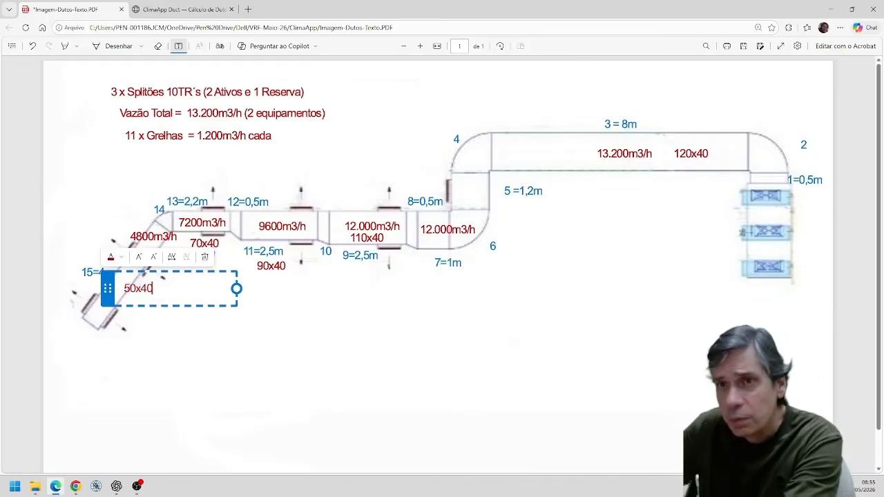
{"action": "left_click", "coordinate": [293, 377]}
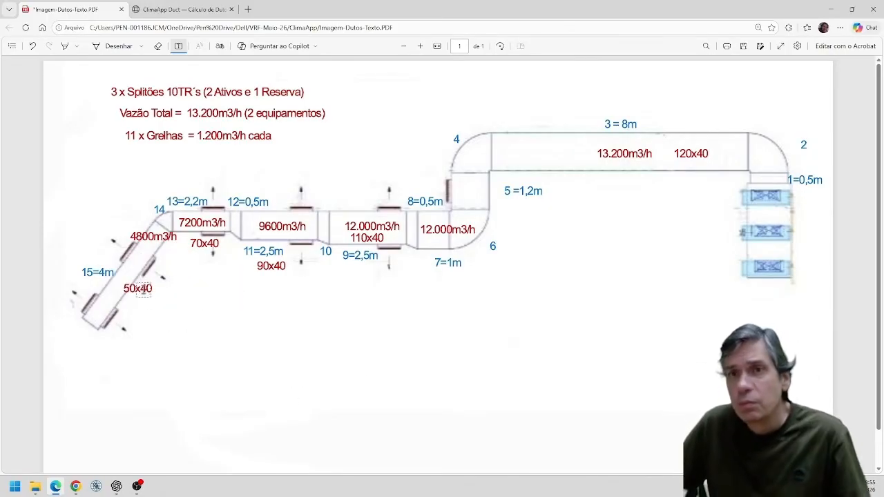
{"action": "left_click", "coordinate": [138, 289]}
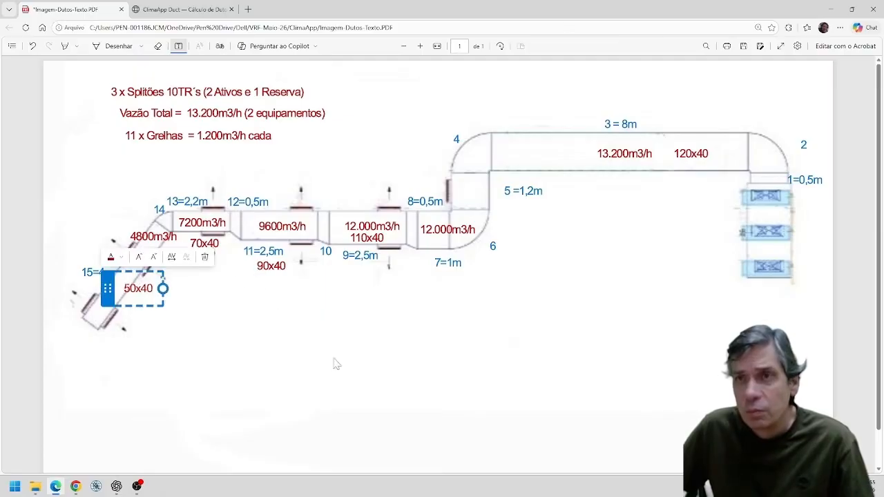
{"action": "left_click", "coordinate": [353, 382]}
Return to the duct calculator, review the section list and open the calculation report for the Tutorial project.
{"action": "left_click", "coordinate": [181, 9]}
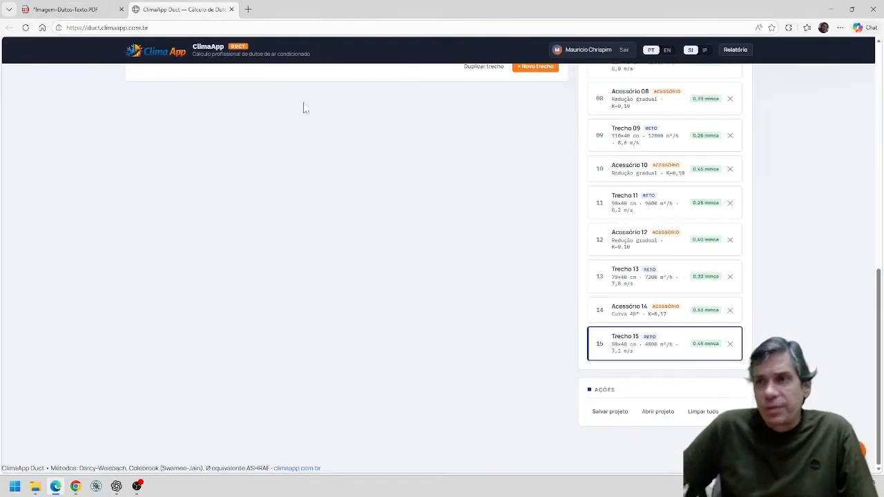
{"action": "scroll", "coordinate": [618, 321], "scroll_direction": "up", "scroll_amount": 5}
{"action": "scroll", "coordinate": [618, 321], "scroll_direction": "up", "scroll_amount": 4}
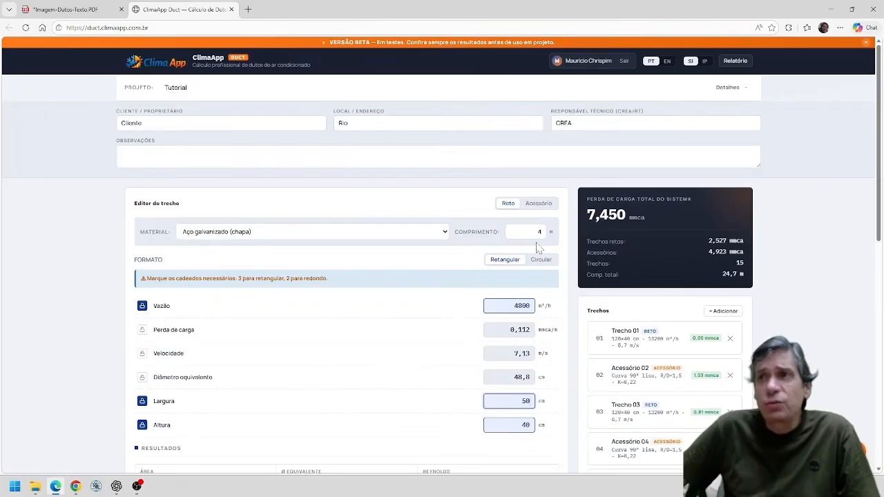
{"action": "scroll", "coordinate": [800, 252], "scroll_direction": "down", "scroll_amount": 8}
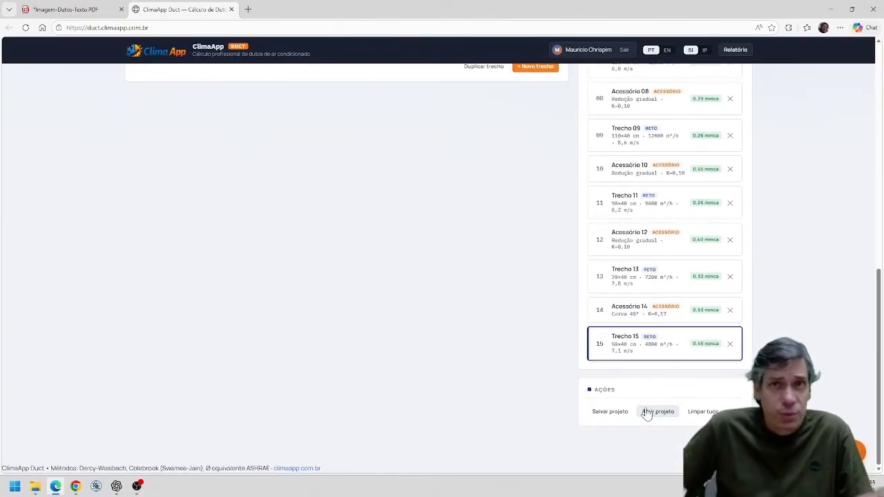
{"action": "scroll", "coordinate": [731, 393], "scroll_direction": "up", "scroll_amount": 3}
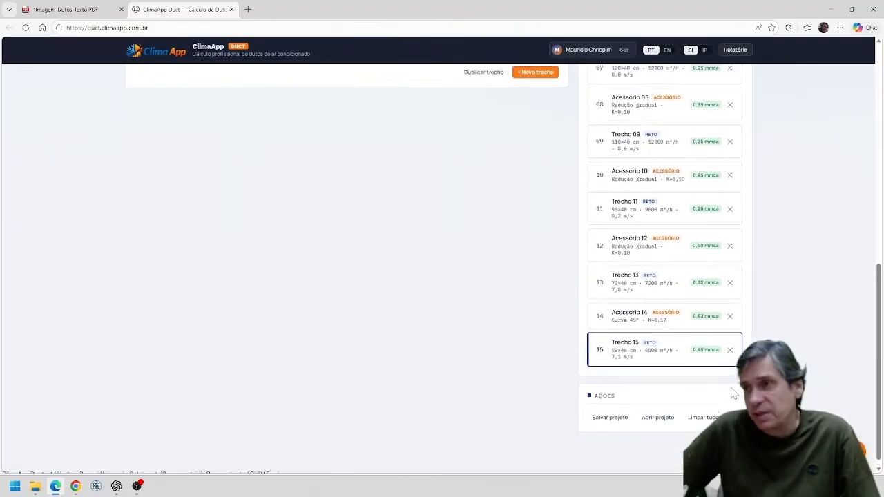
{"action": "scroll", "coordinate": [734, 393], "scroll_direction": "up", "scroll_amount": 5}
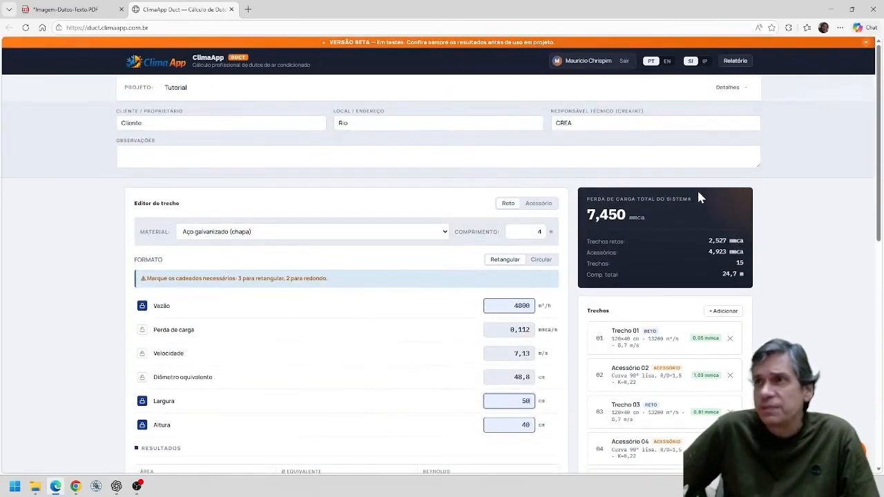
{"action": "left_click", "coordinate": [735, 61]}
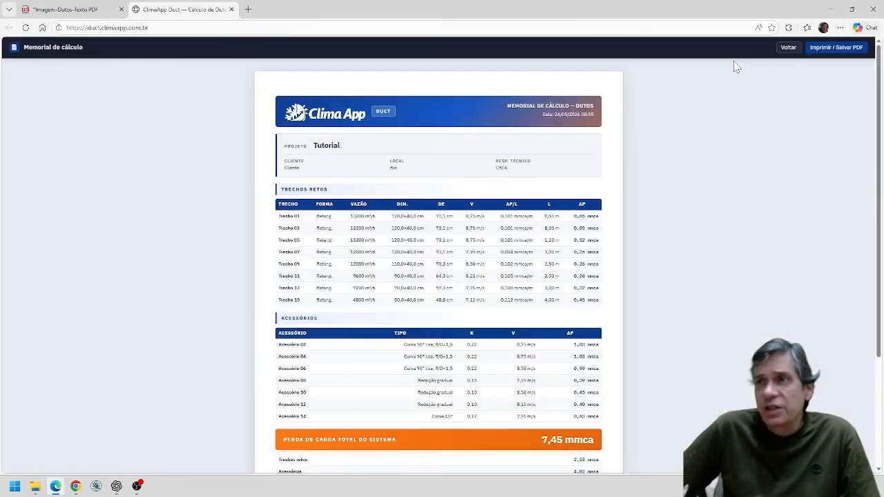
{"action": "scroll", "coordinate": [443, 230], "scroll_direction": "down", "scroll_amount": 2}
{"action": "scroll", "coordinate": [442, 230], "scroll_direction": "up", "scroll_amount": 2}
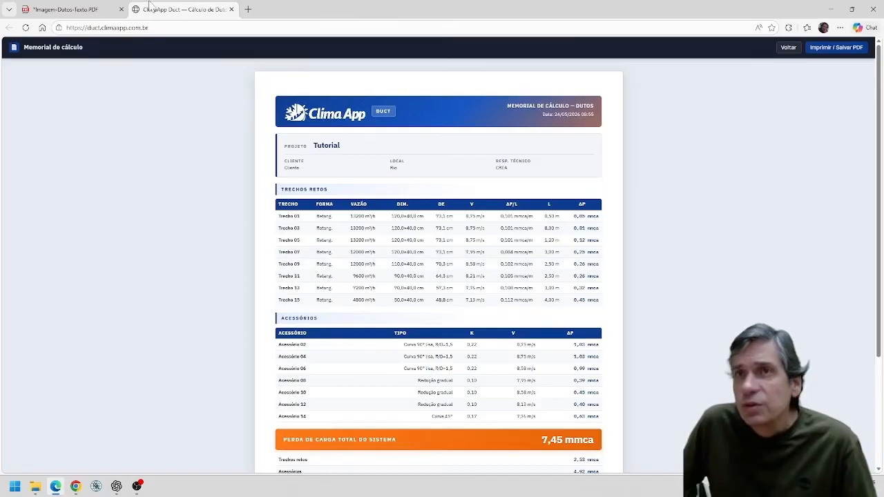
Compare the layout PDF with the report's straight section and fitting tables and its total pressure loss summary.
{"action": "left_click", "coordinate": [102, 9]}
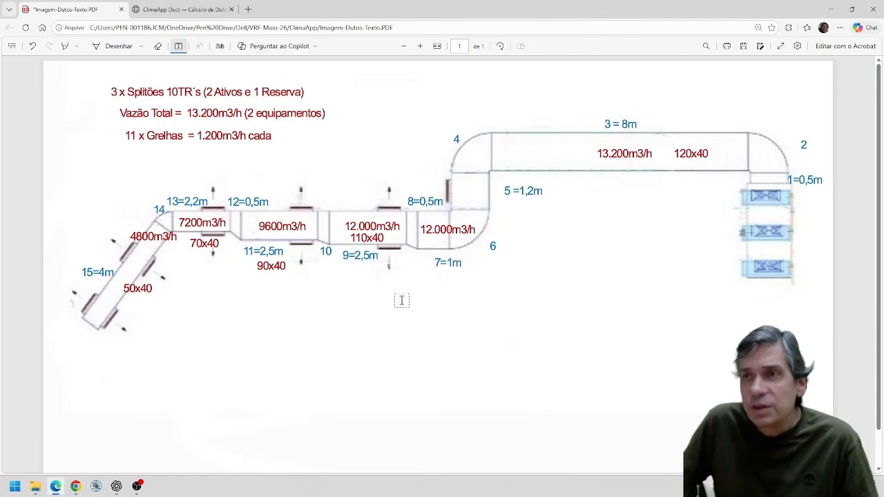
{"action": "left_click", "coordinate": [197, 10]}
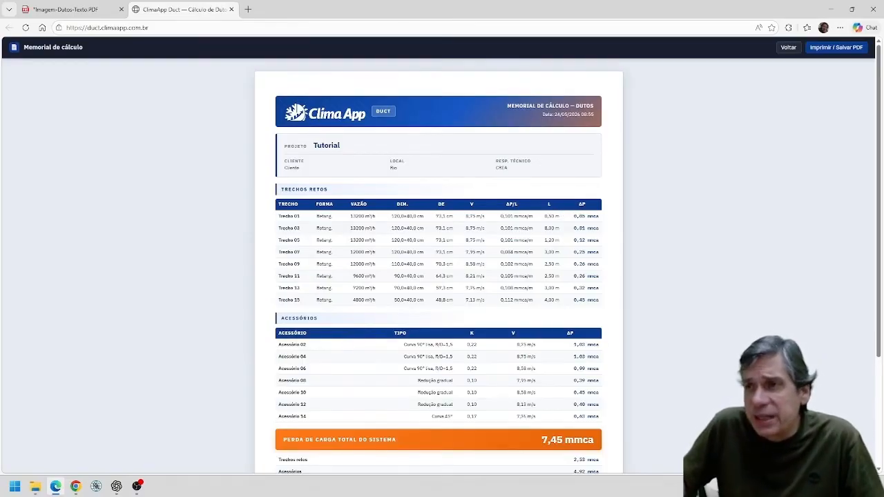
{"action": "scroll", "coordinate": [592, 312], "scroll_direction": "down", "scroll_amount": 3}
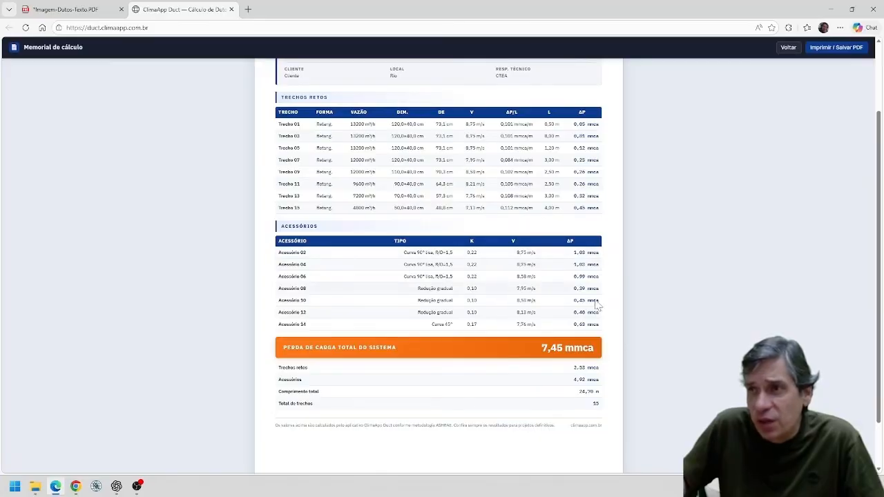
{"action": "scroll", "coordinate": [592, 307], "scroll_direction": "down", "scroll_amount": 2}
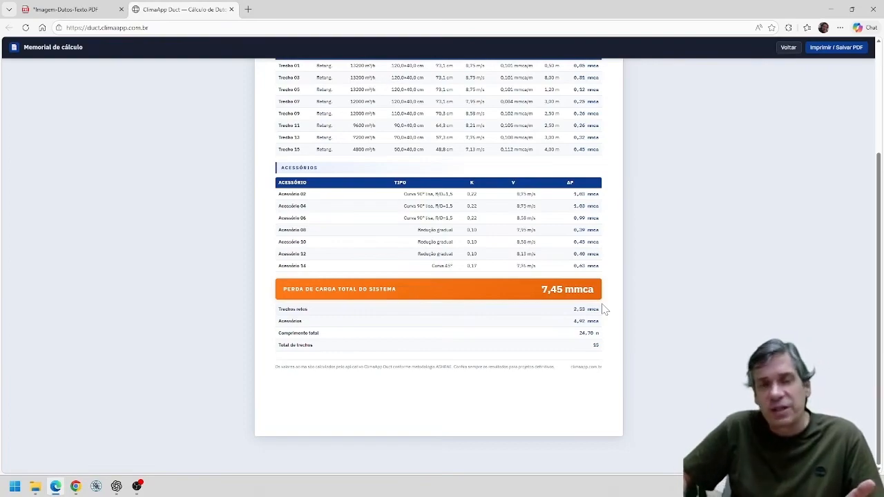
{"action": "left_click", "coordinate": [42, 9]}
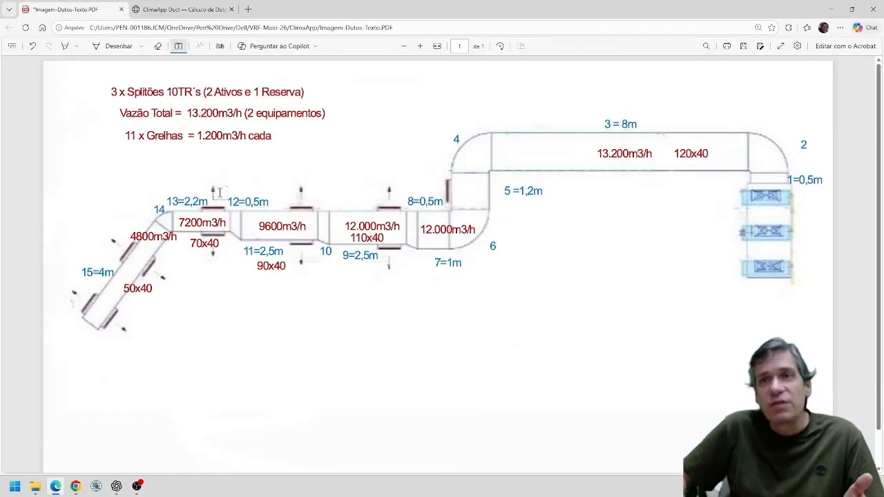
{"action": "left_click", "coordinate": [204, 10]}
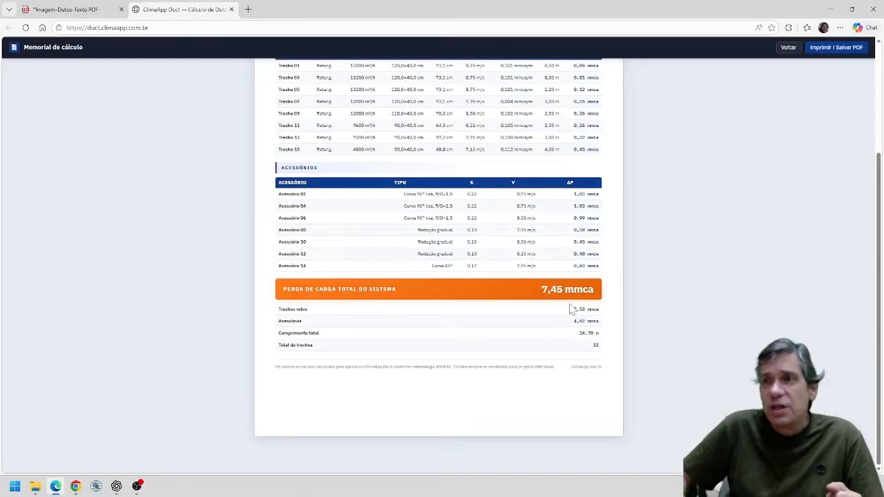
Leave the calculation report and open the ClimaApp Duct evaluation form.
{"action": "left_click", "coordinate": [788, 49]}
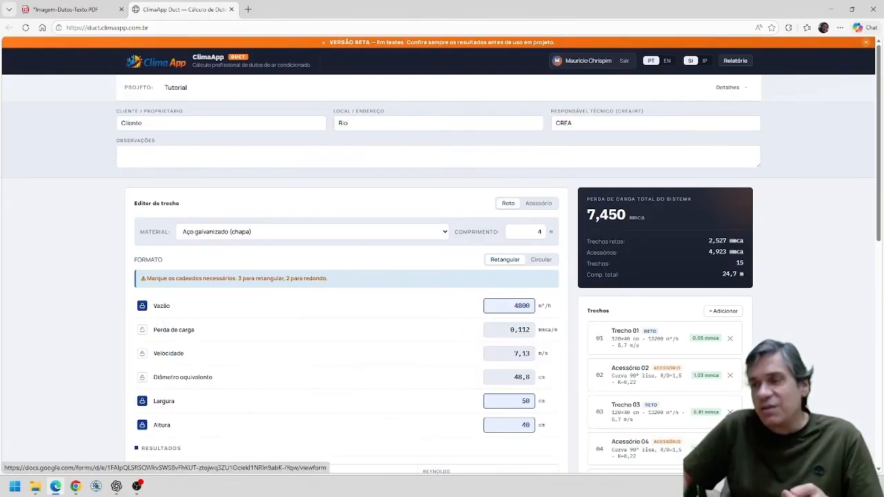
{"action": "left_click", "coordinate": [829, 453]}
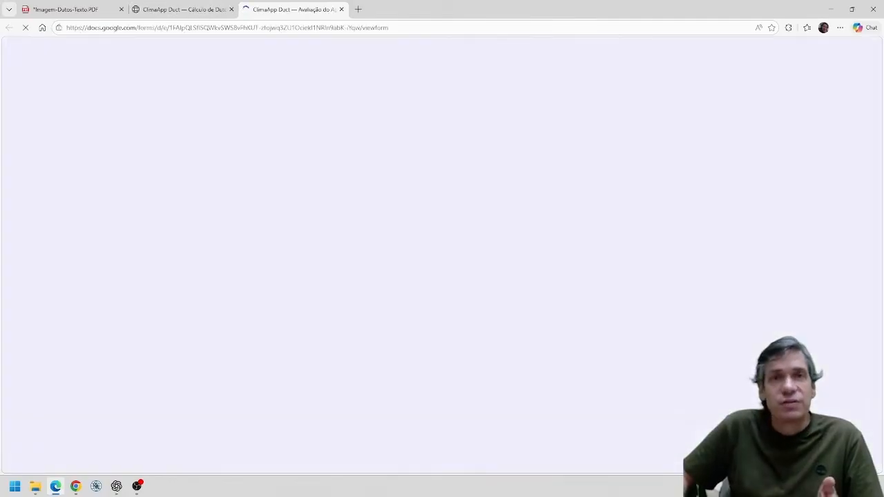